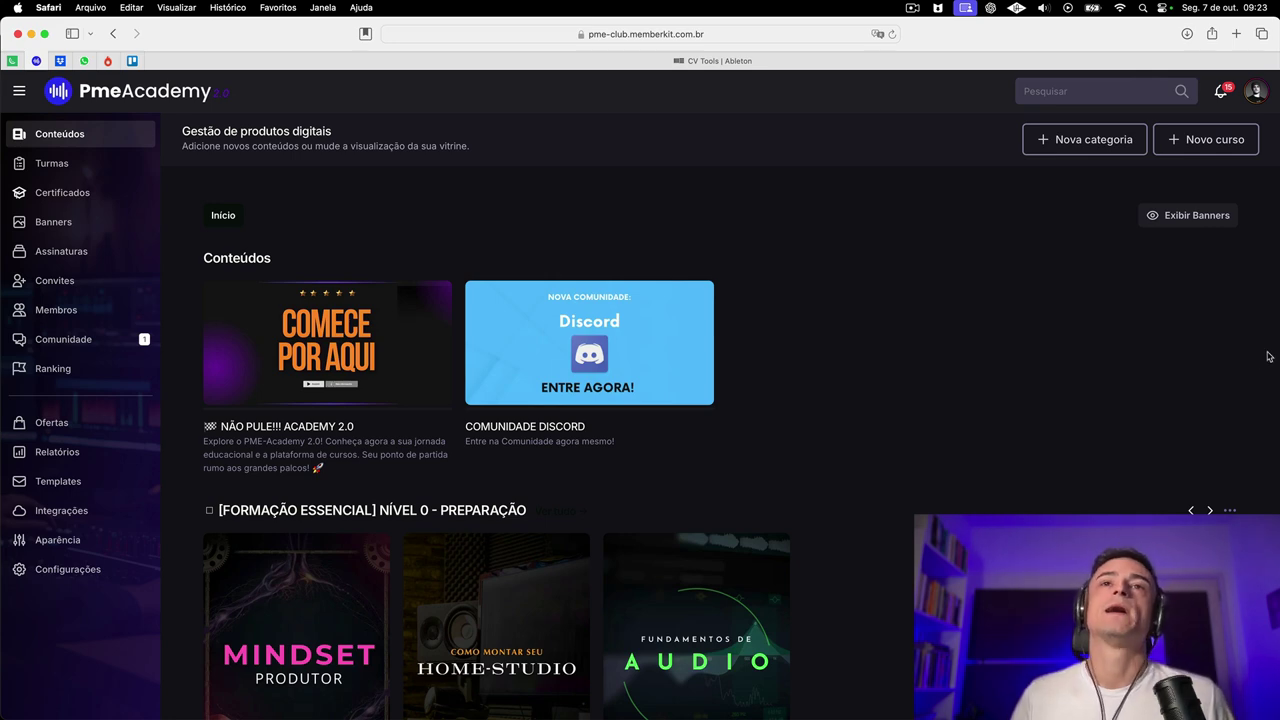
- Look through the course catalogue on the PmeAcademy contents page, from the introductory content to the Mentoria Platinum section
scroll(1190, 360, "down", 5)
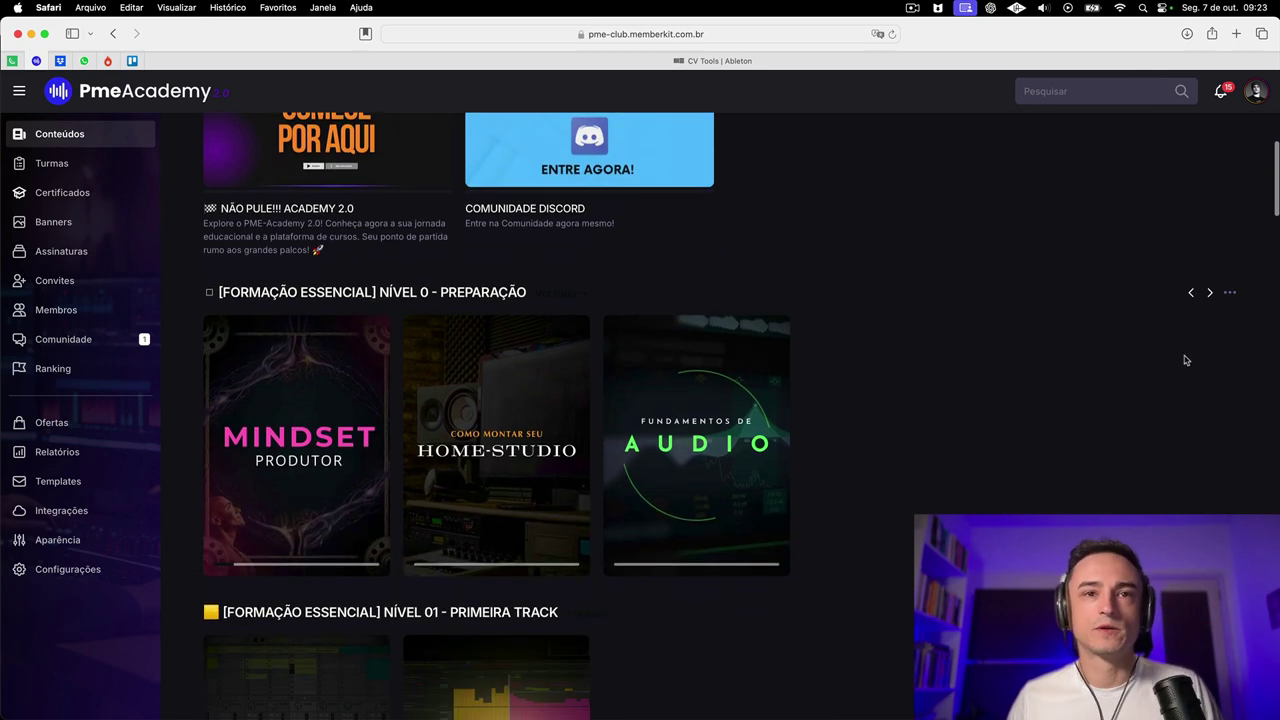
scroll(1187, 362, "down", 15)
scroll(1187, 356, "down", 1)
scroll(1187, 356, "down", 8)
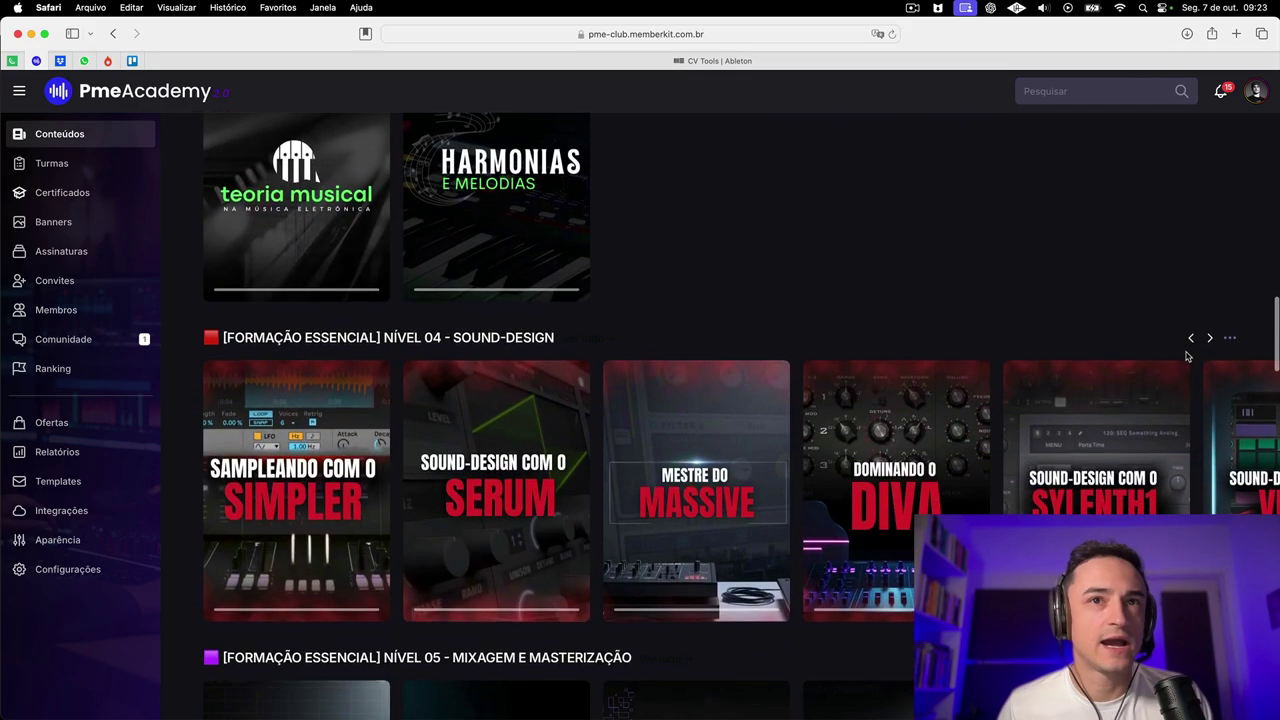
scroll(1187, 356, "down", 18)
scroll(1180, 360, "down", 20)
scroll(1180, 360, "down", 6)
scroll(1180, 360, "up", 20)
scroll(1180, 360, "up", 4)
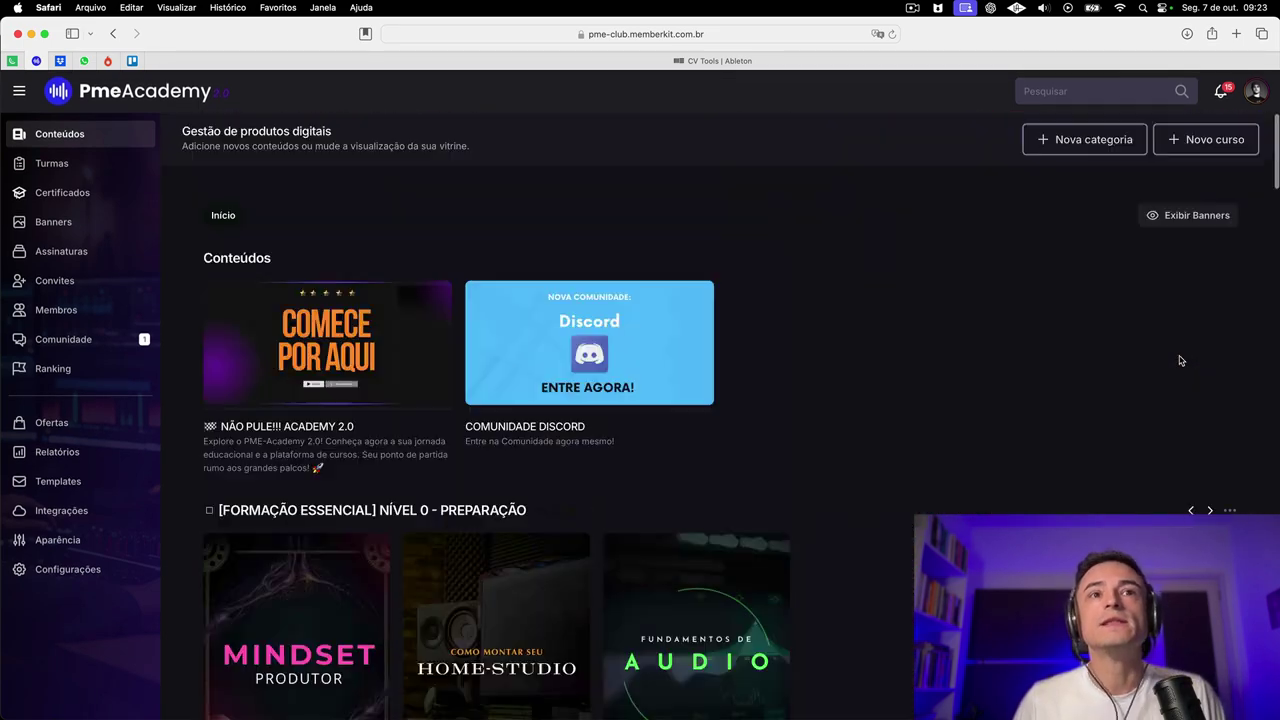
scroll(1177, 357, "down", 12)
scroll(1171, 358, "up", 5)
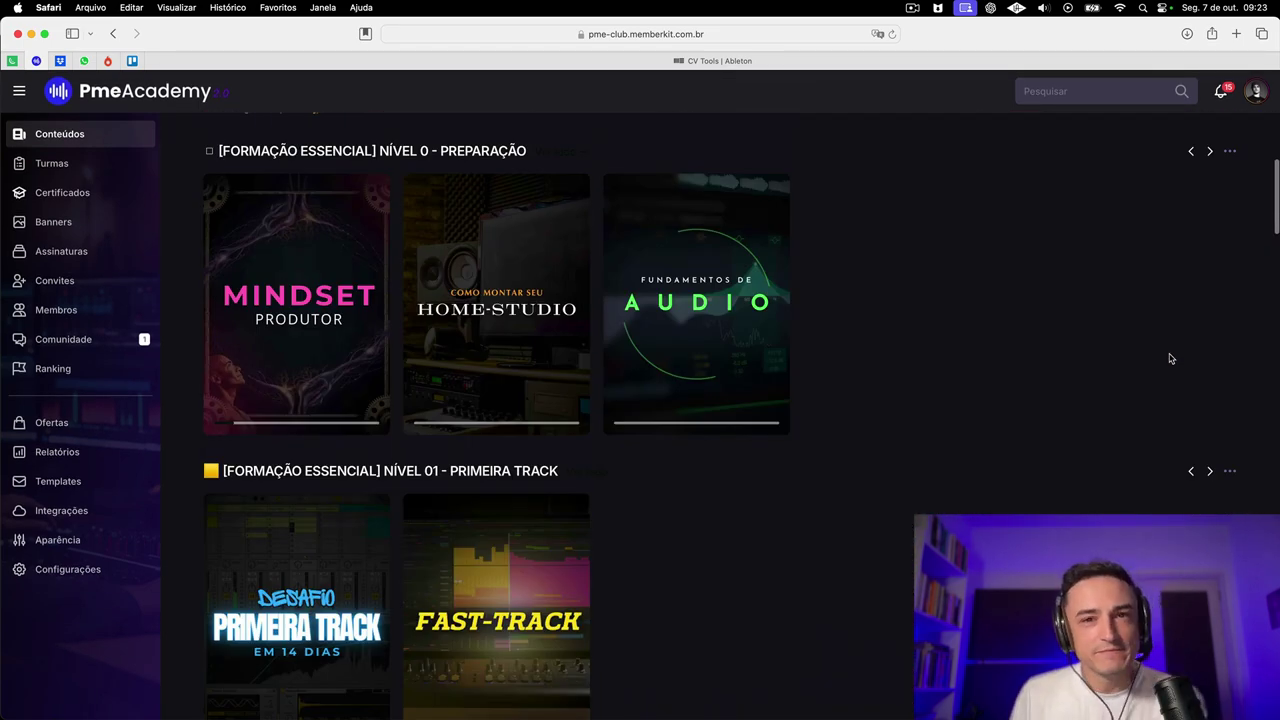
scroll(1170, 358, "down", 2)
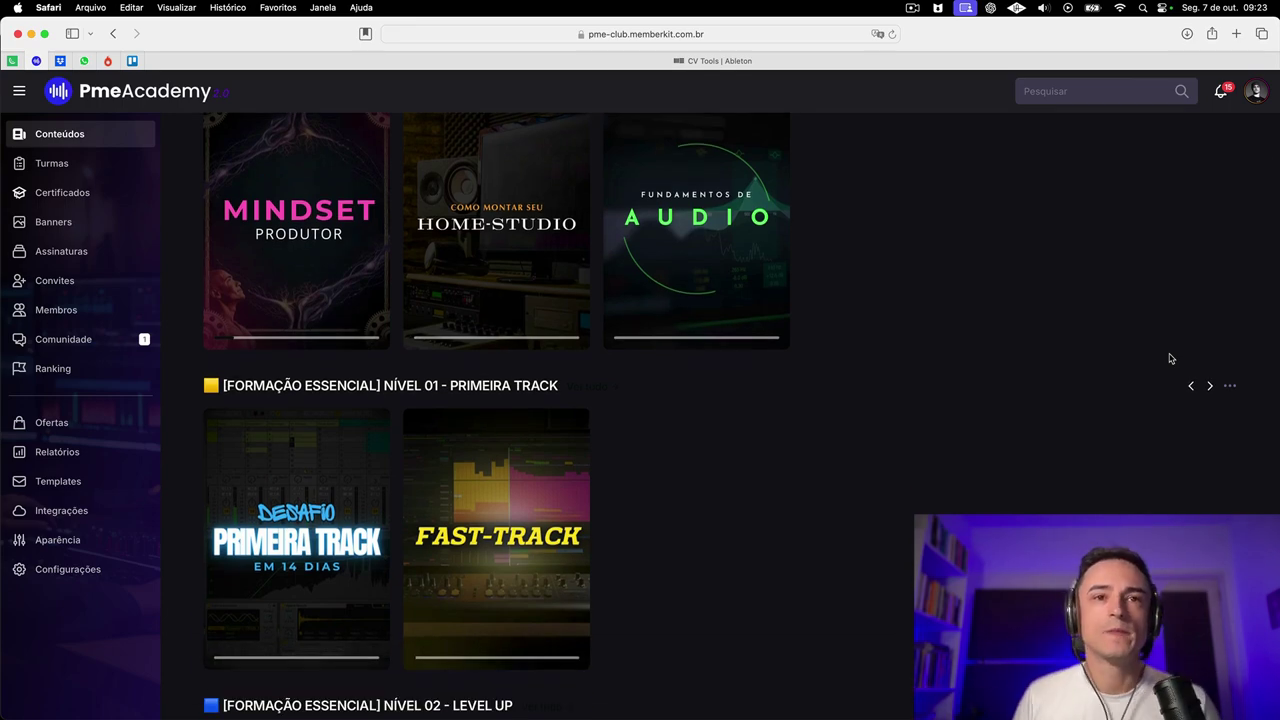
scroll(1170, 358, "down", 20)
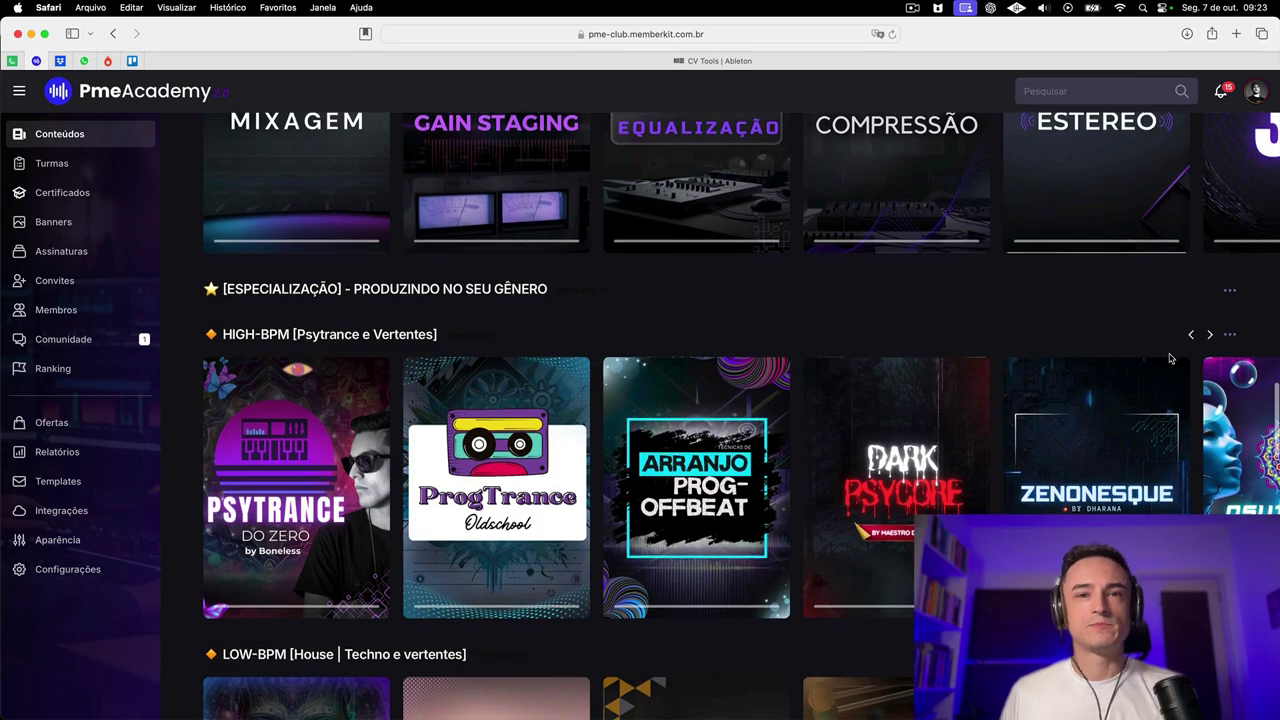
scroll(1170, 358, "down", 20)
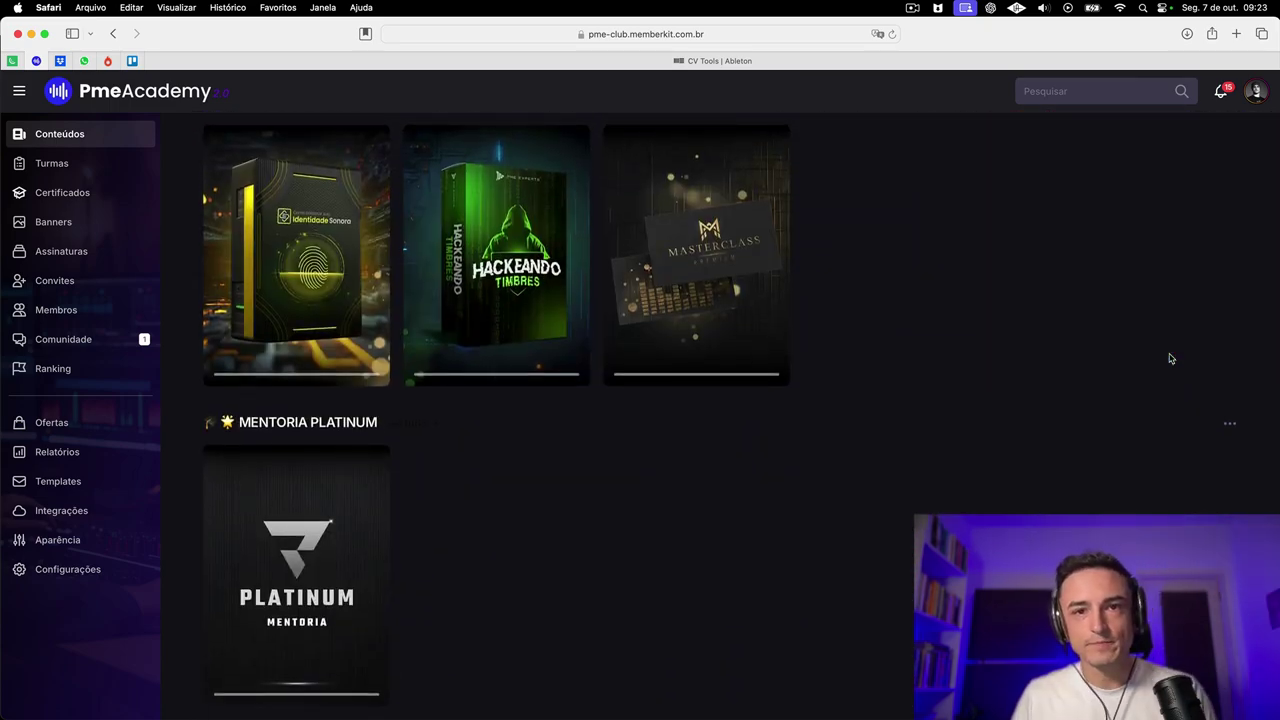
scroll(1170, 358, "up", 20)
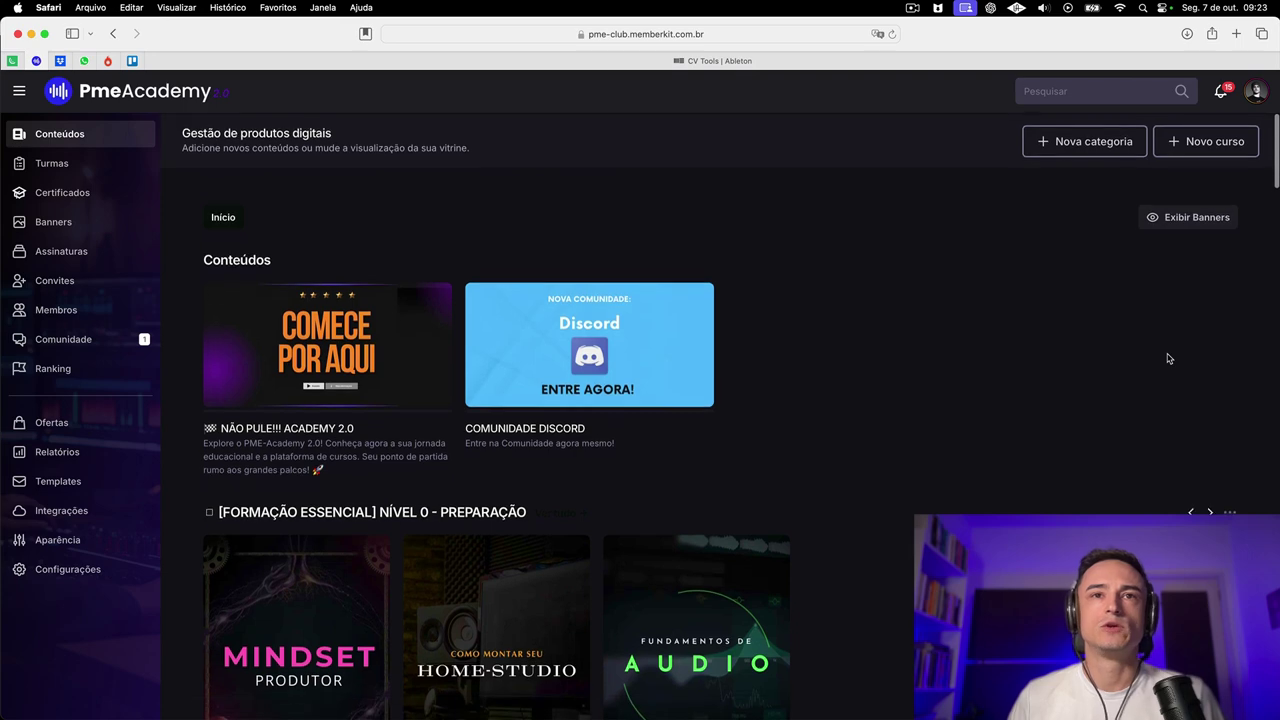
scroll(1167, 358, "down", 2)
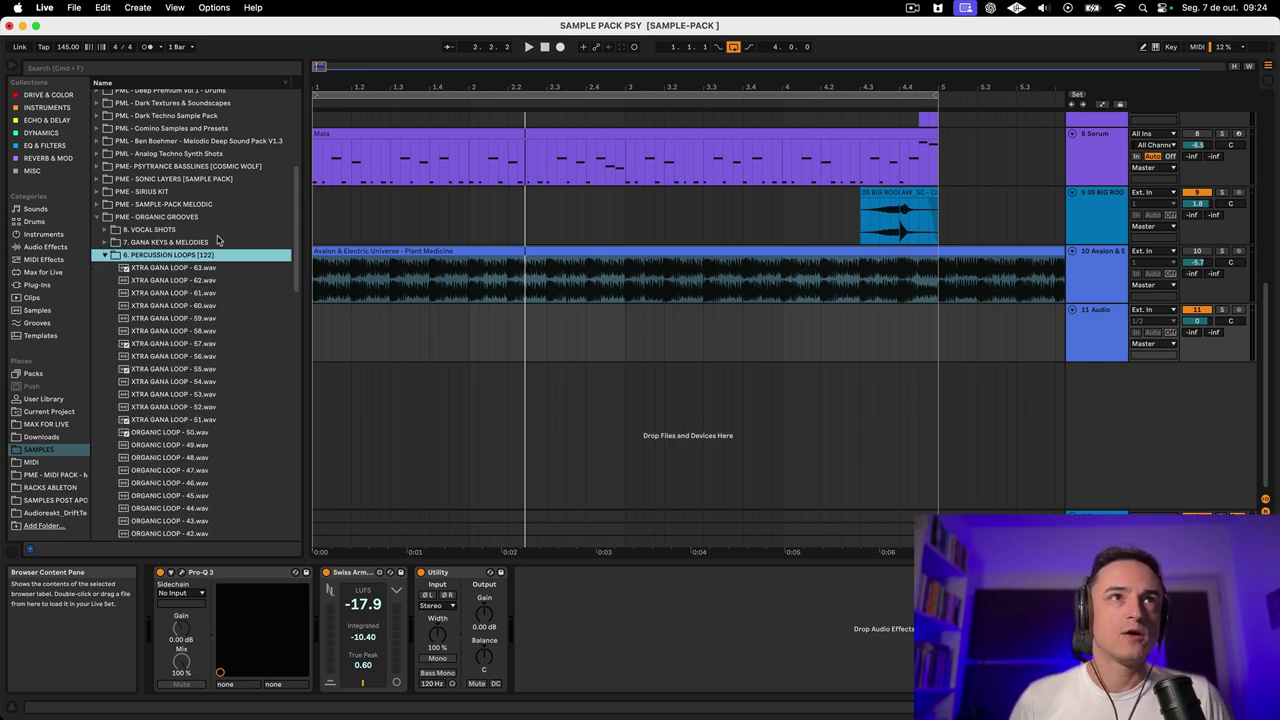
- Place ORGANIC LOOP - 45.wav at the start of audio track 11 and slice it to a new MIDI track by Transient with the Built-in preset
left_click(212, 358)
left_click_drag(170, 195, 318, 352)
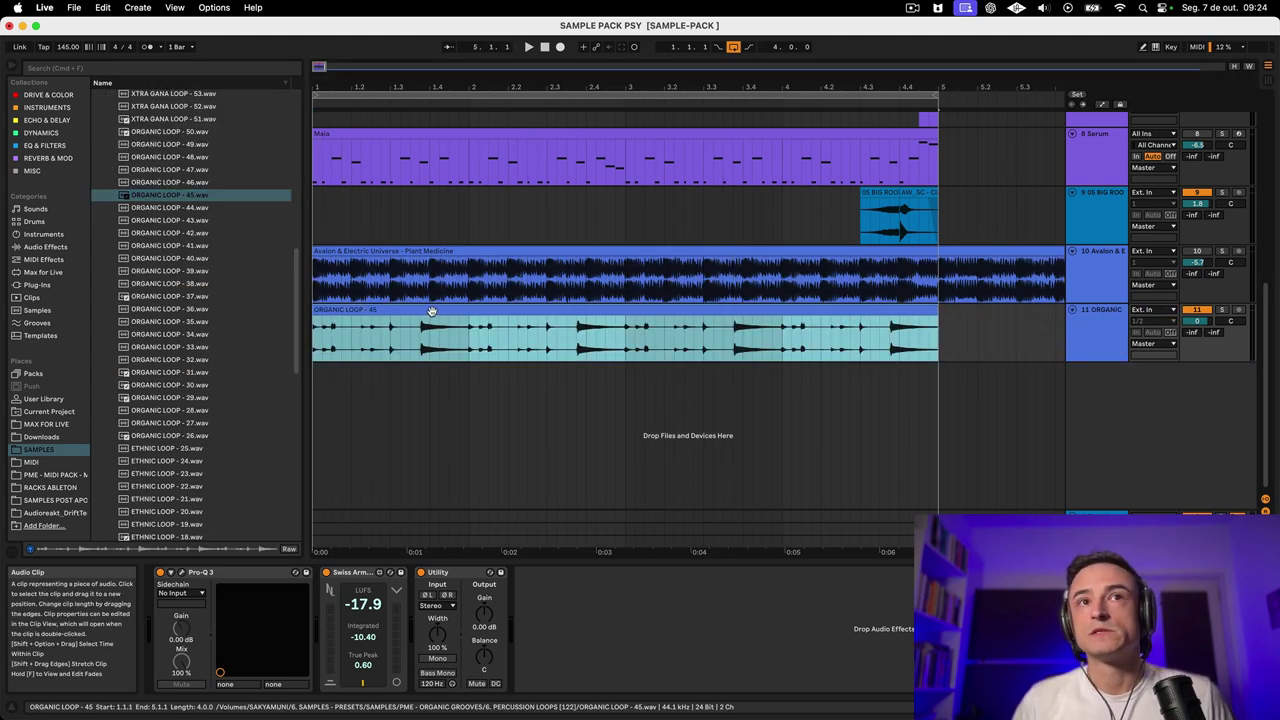
right_click(510, 315)
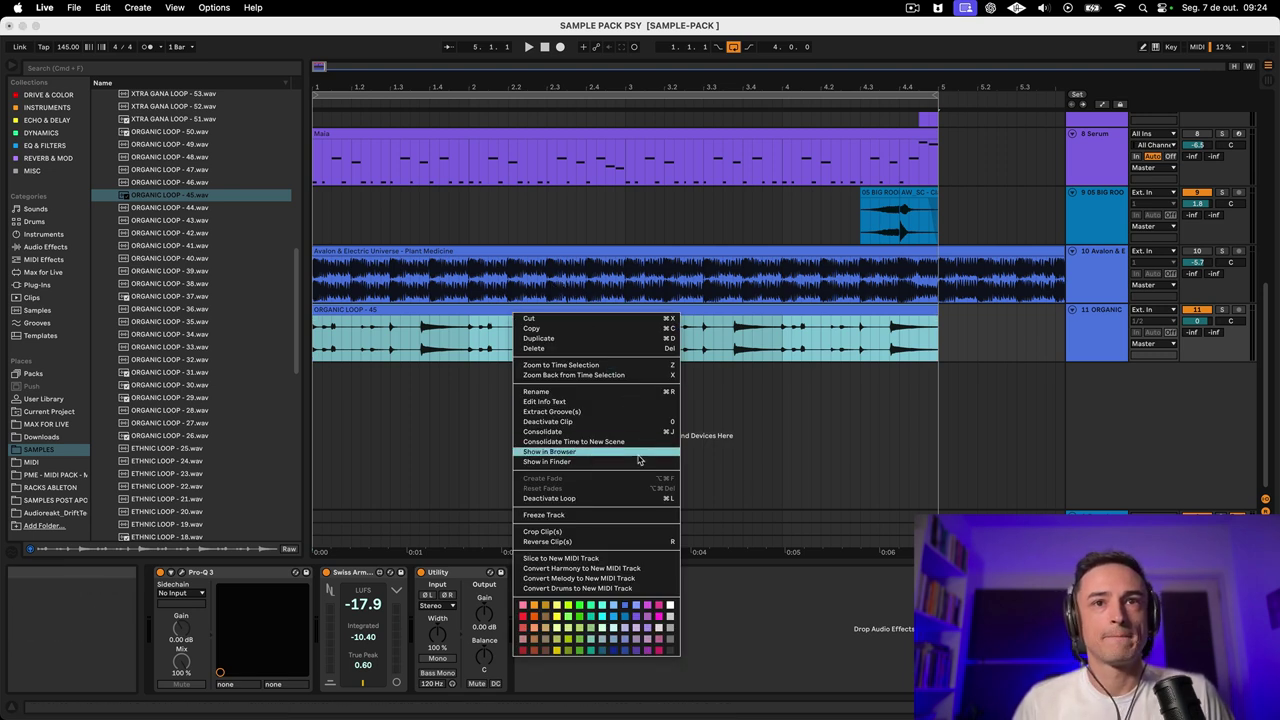
left_click(584, 559)
left_click(606, 415)
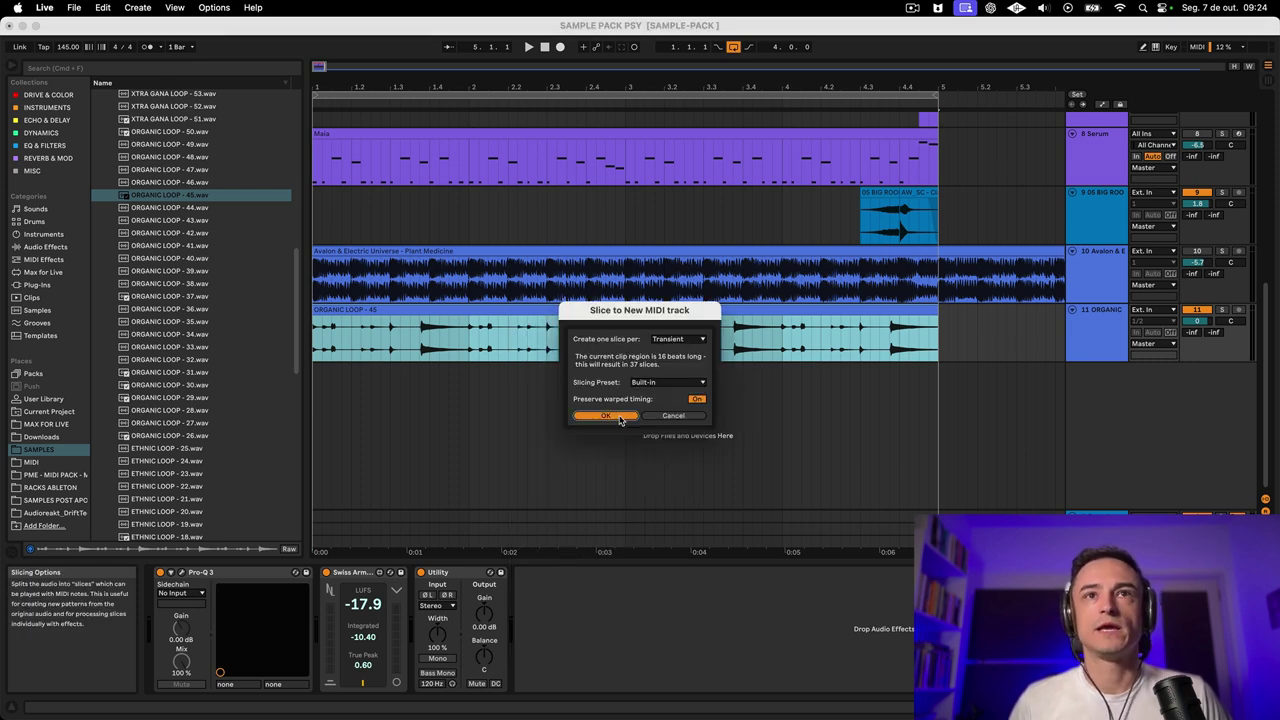
- Delete the original ORGANIC LOOP audio track and unfold the sliced MIDI track
left_click(1083, 336)
key("Delete")
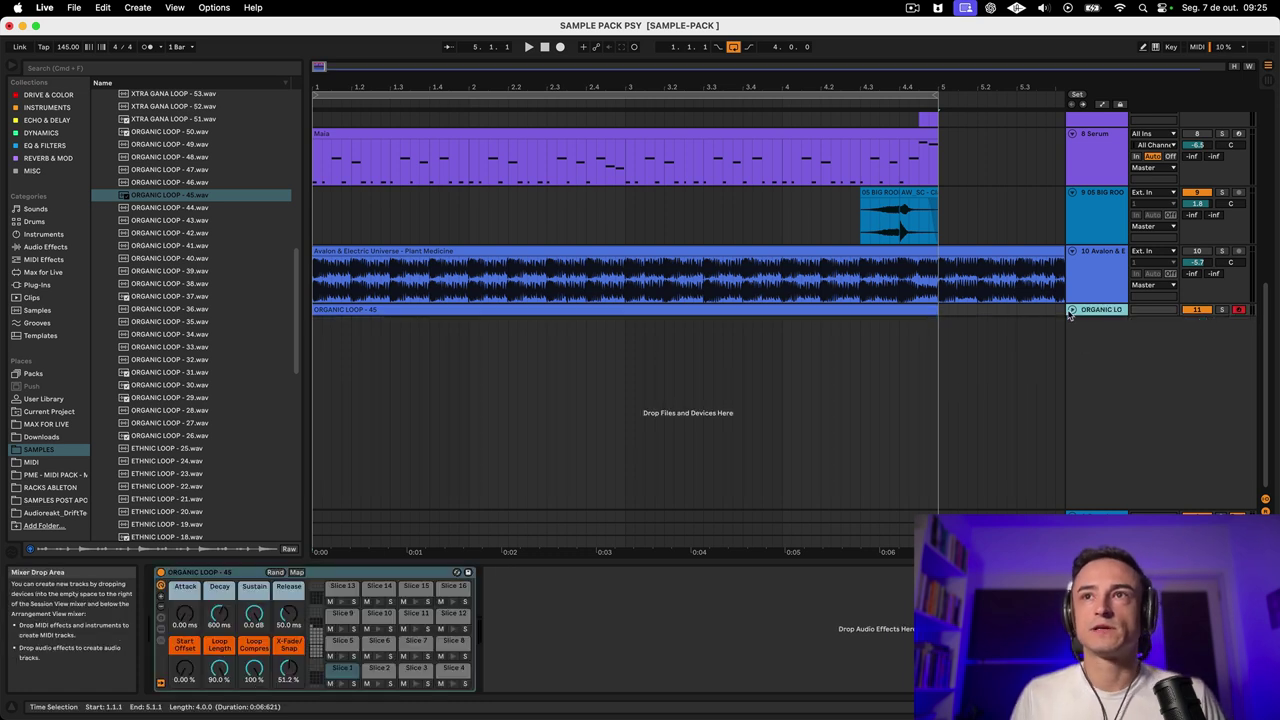
left_click(474, 310)
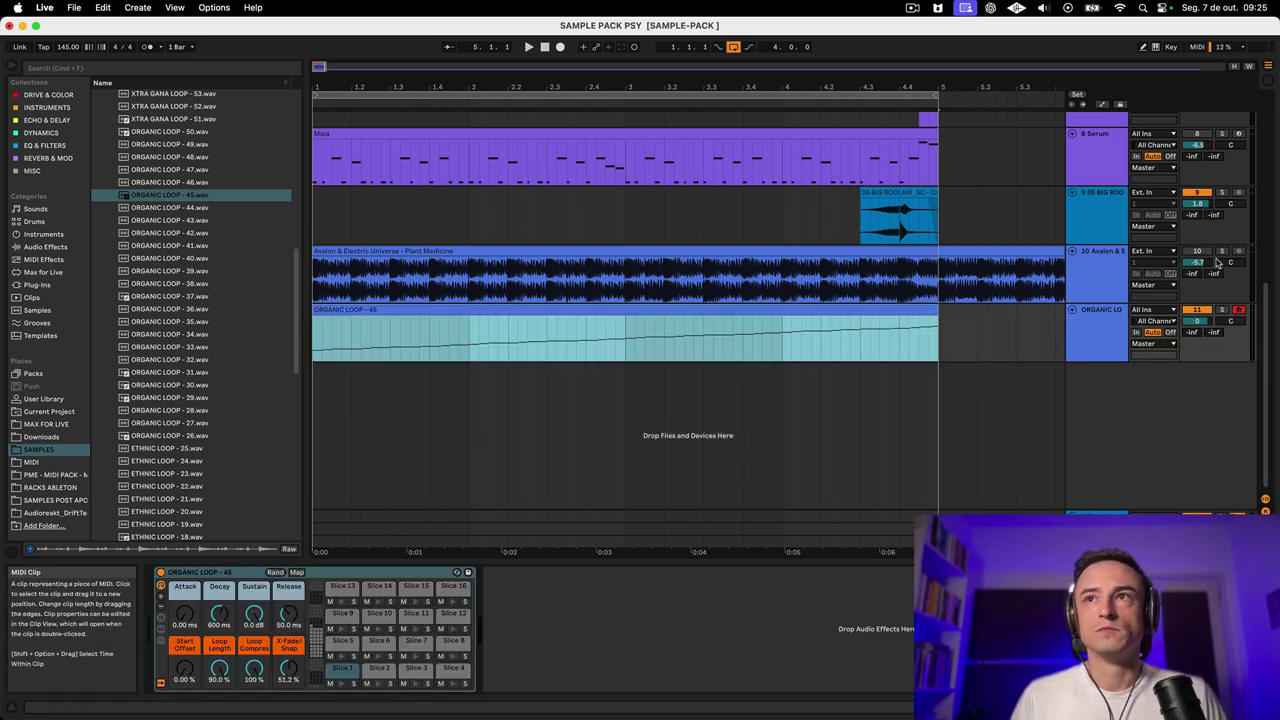
- Solo the sliced ORGANIC LOOP track and play it back while viewing its slice notes in the MIDI editor
left_click(1225, 312)
left_click(1098, 333)
key("space")
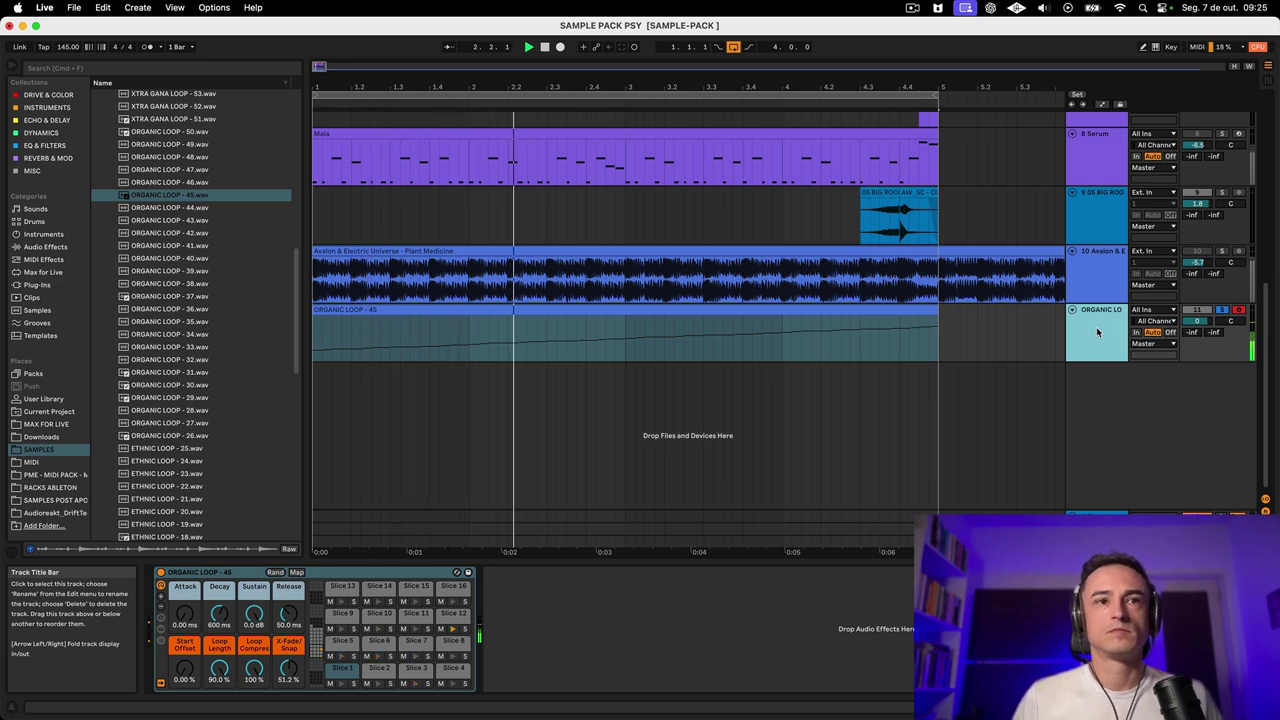
double_click(870, 326)
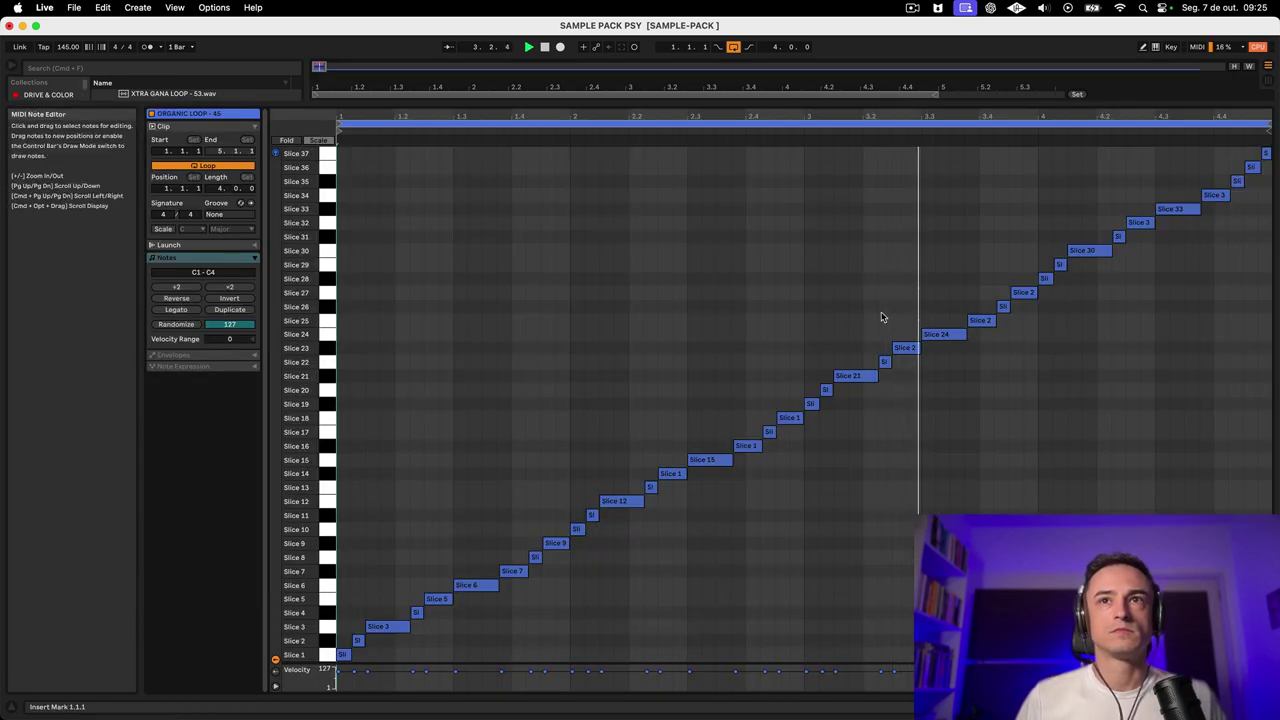
key("space")
key("shift+Tab")
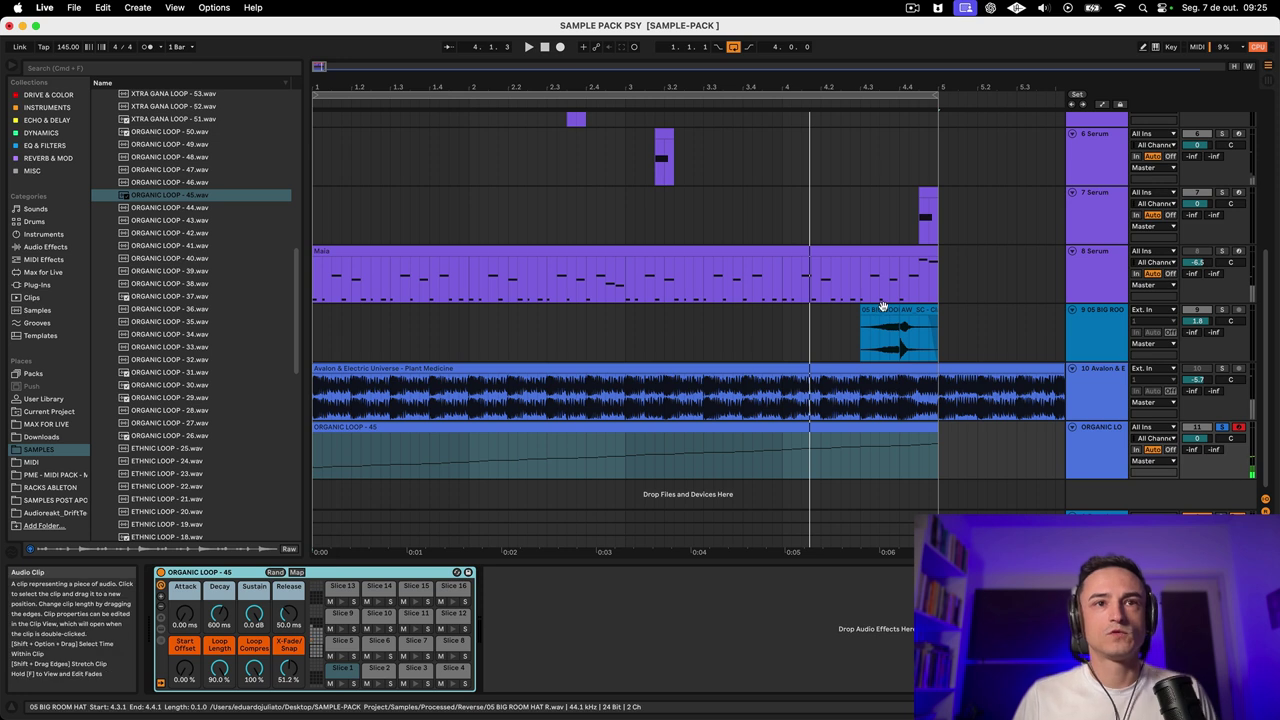
- Show the Drum Rack's chain list and devices, and inspect the samples of its individual slices
left_click(161, 645)
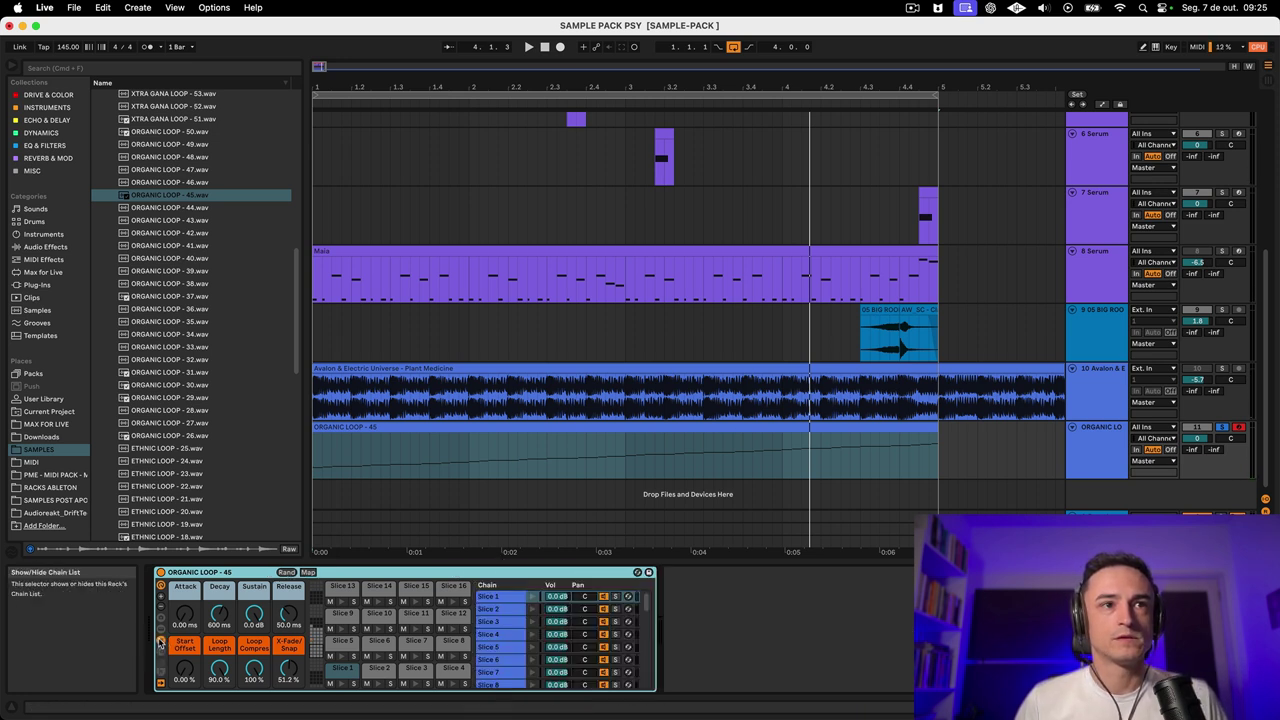
left_click(161, 634)
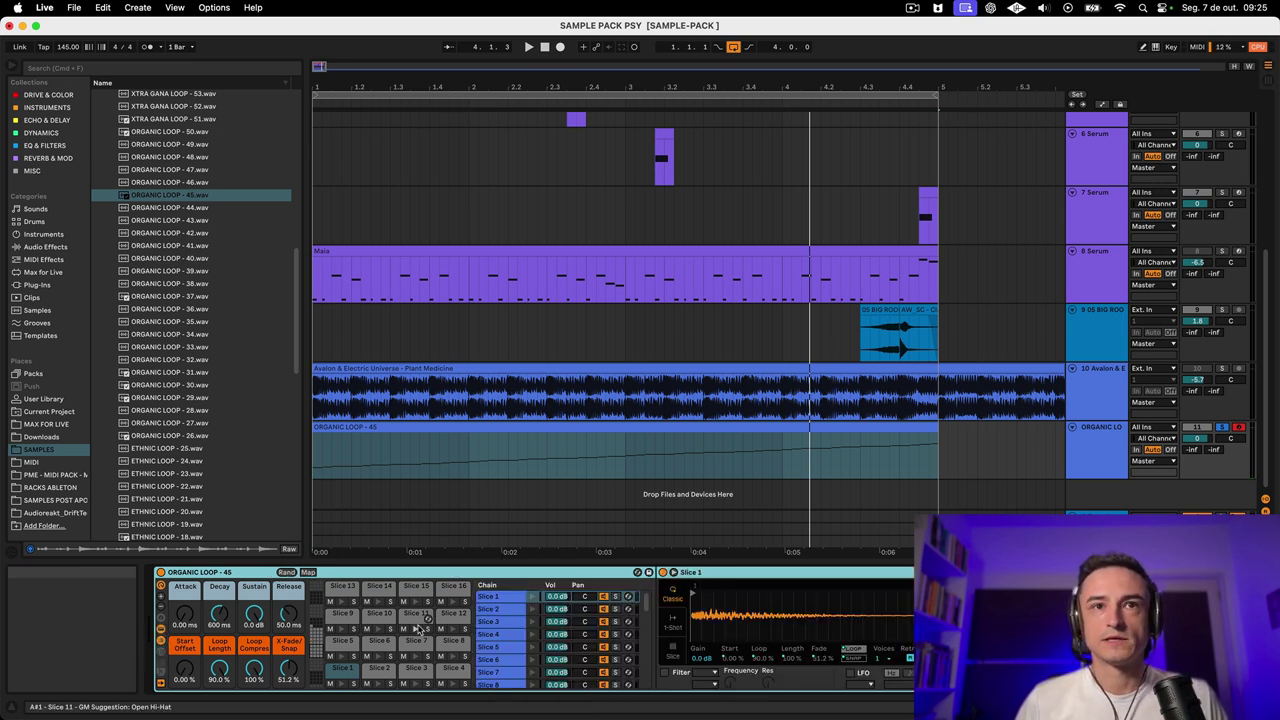
left_click(503, 610)
left_click(505, 623)
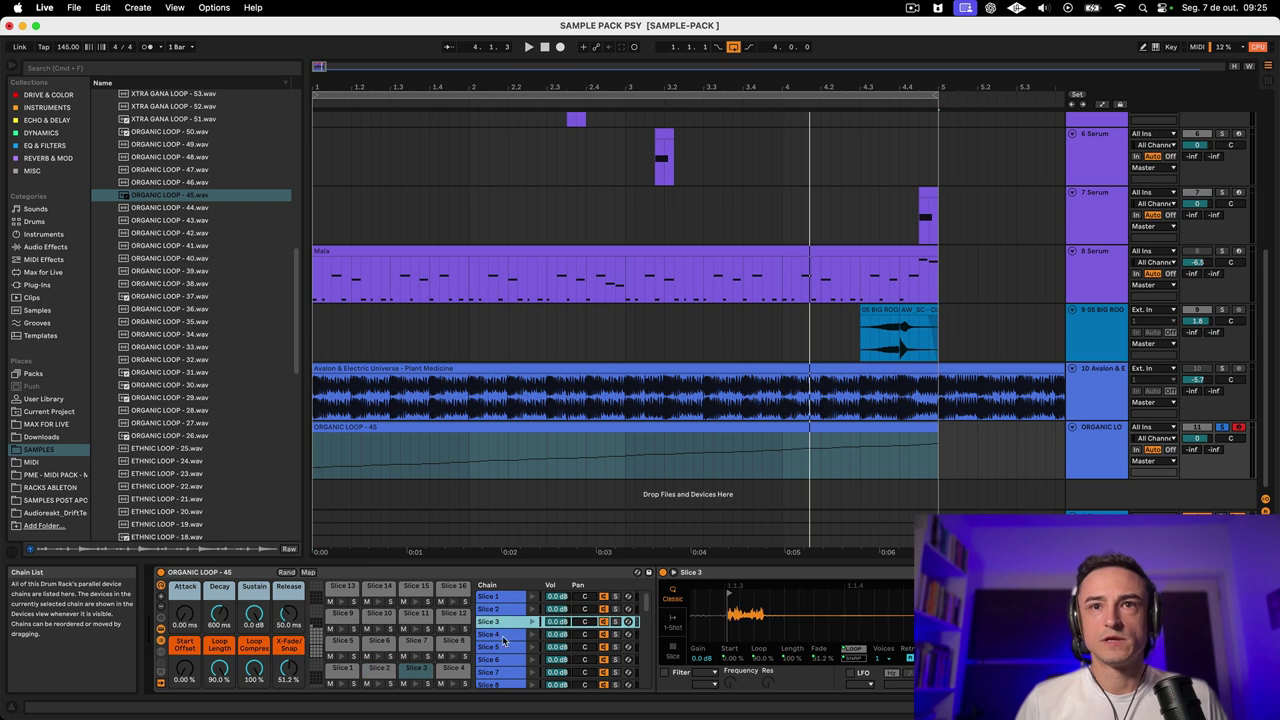
left_click(504, 636)
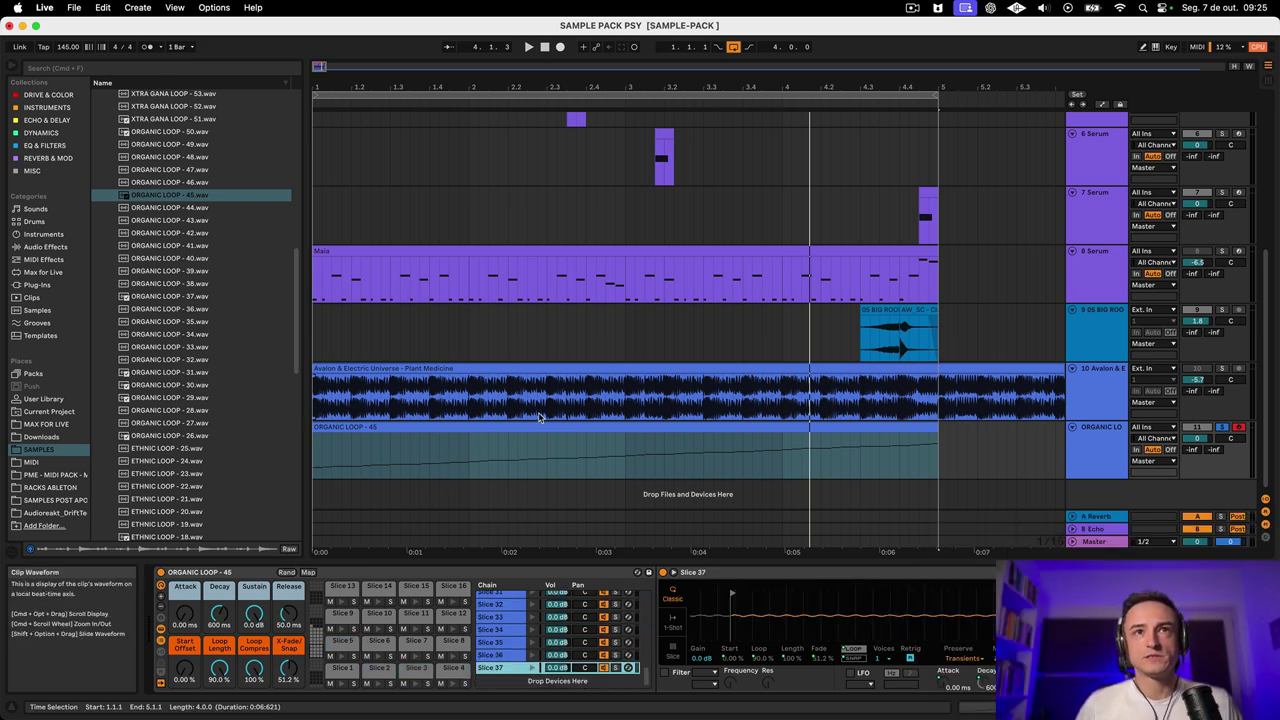
left_click(531, 427)
- Switch to Safari and review the CV Tools pack page on ableton.com, including its device descriptions and download options
mouse_move(115, 708)
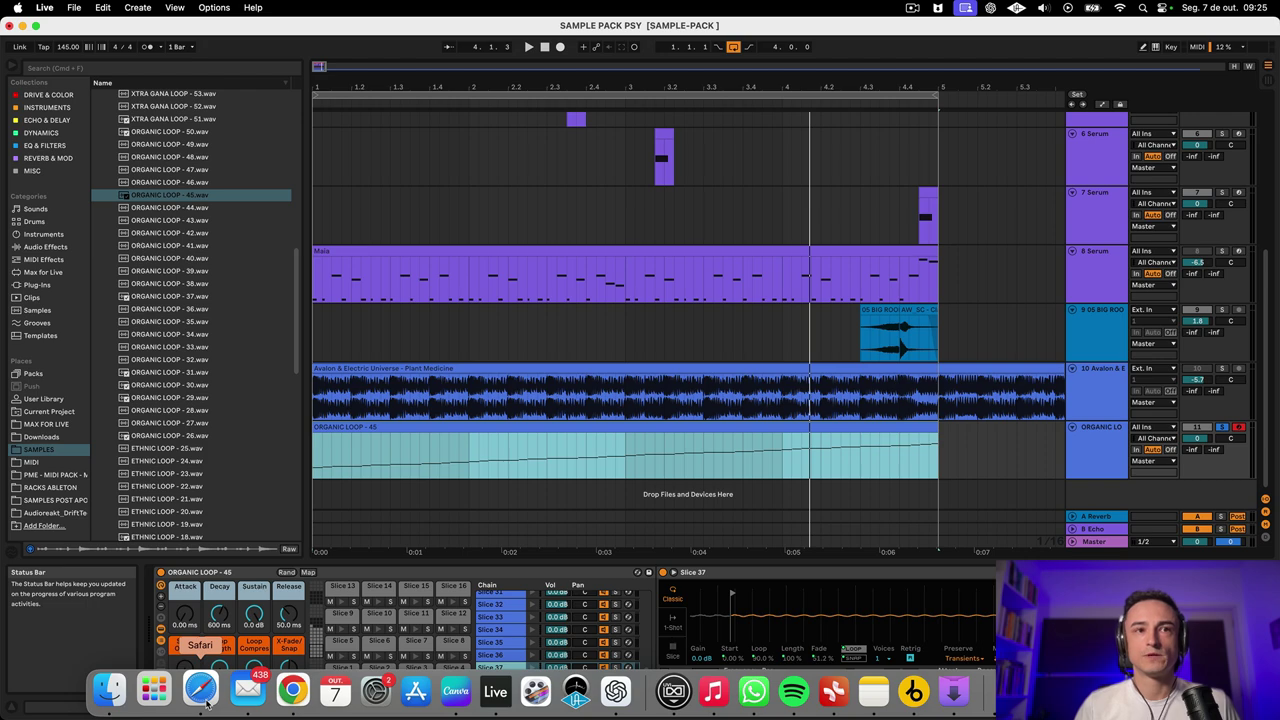
left_click(201, 690)
left_click(574, 60)
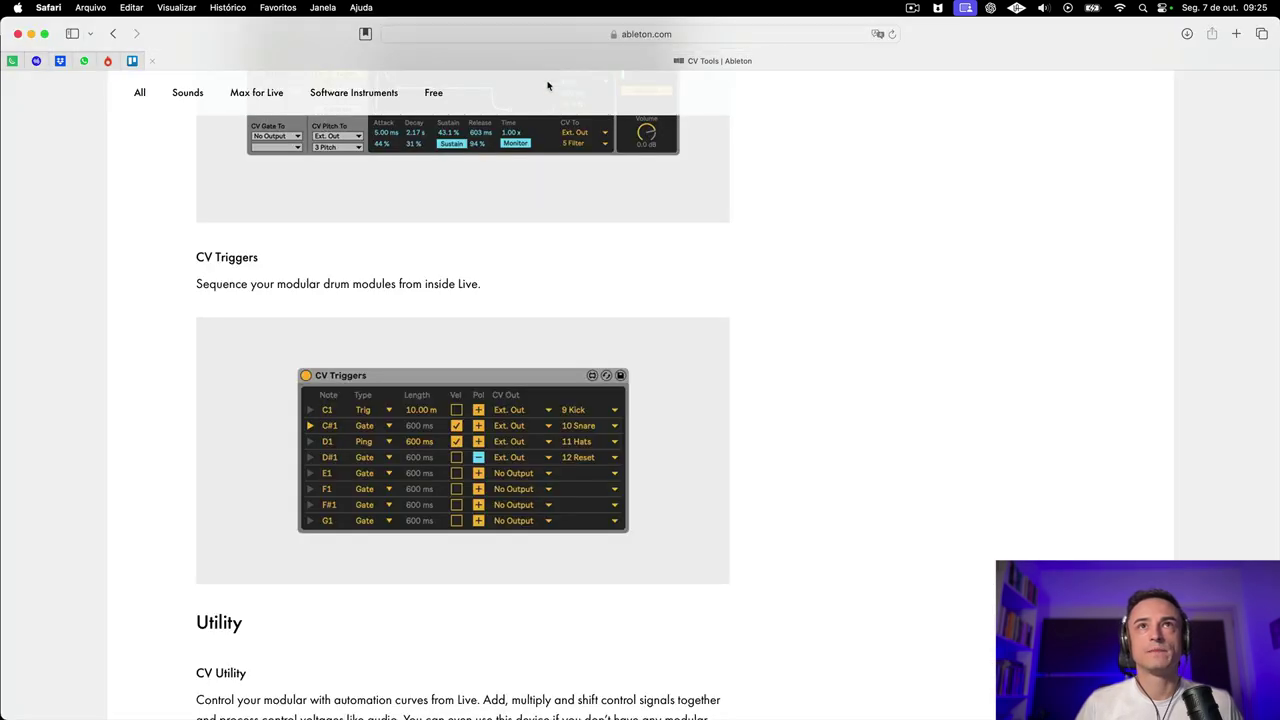
scroll(826, 312, "up", 20)
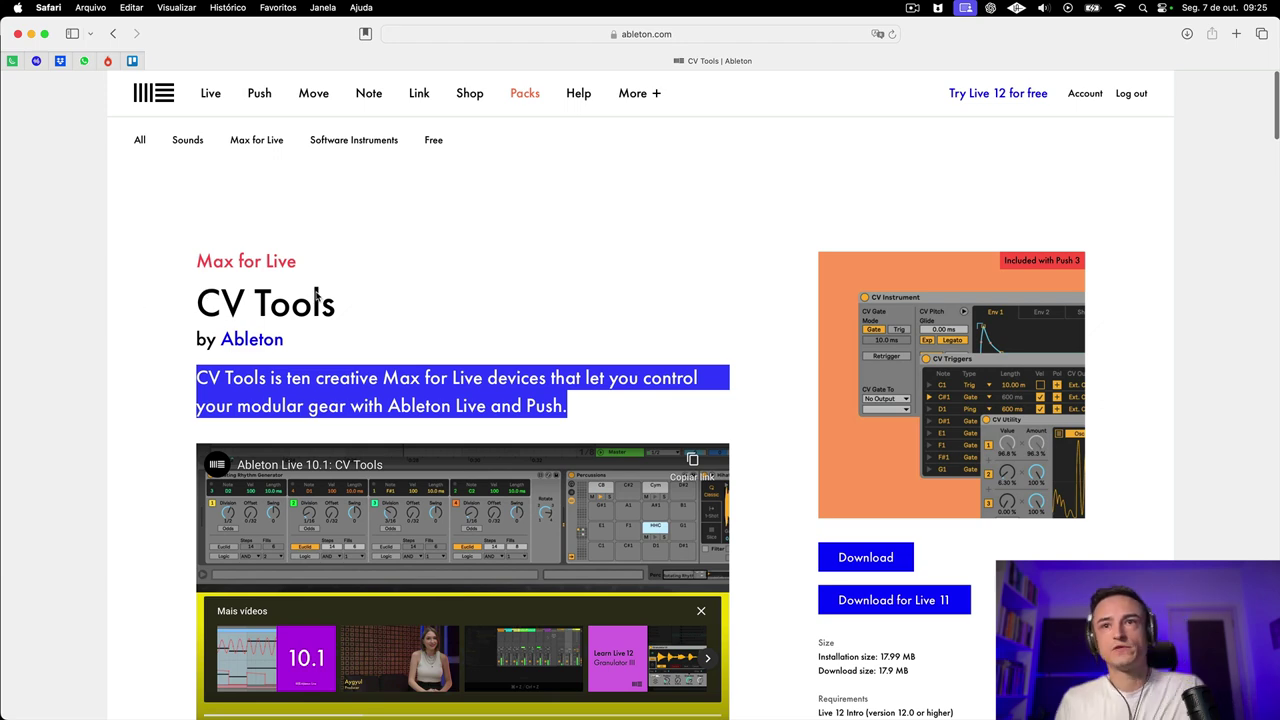
scroll(458, 323, "down", 20)
scroll(458, 323, "down", 15)
scroll(469, 320, "down", 20)
scroll(486, 331, "up", 20)
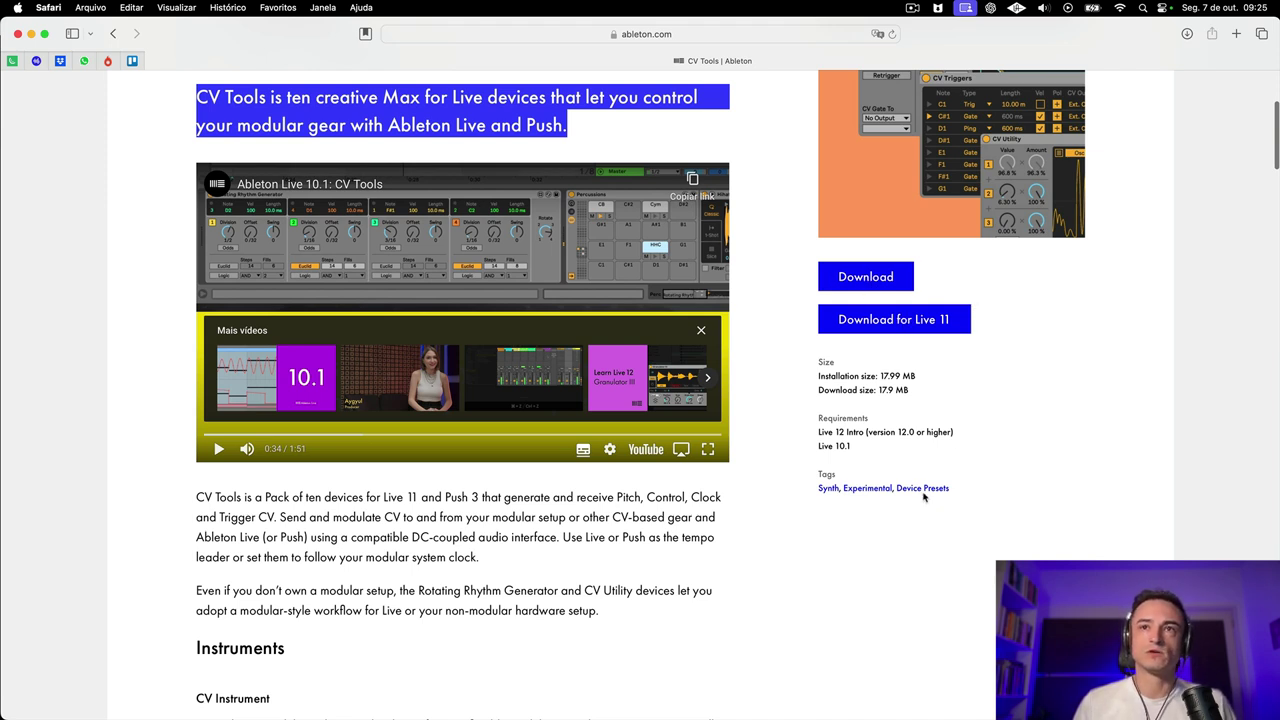
- Switch back to Ableton Live and install the downloaded pack CVTools_r58460_v1.8.alp
left_click(467, 690)
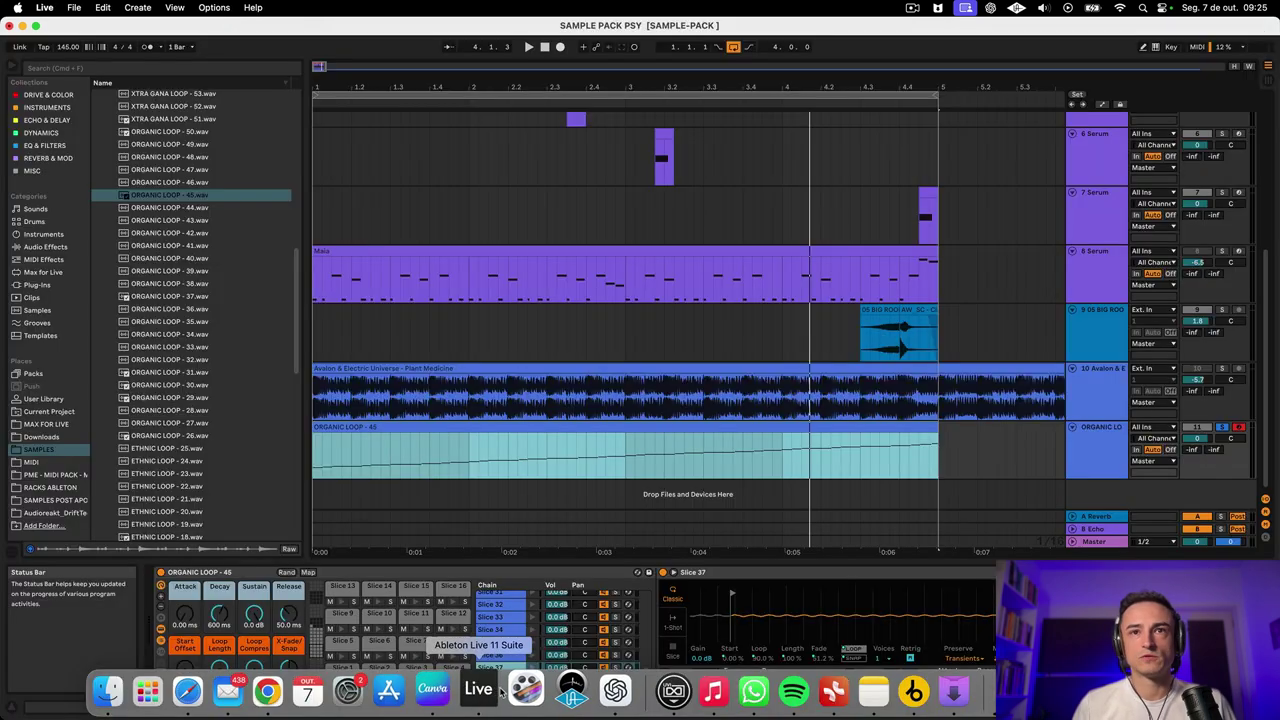
left_click(987, 682)
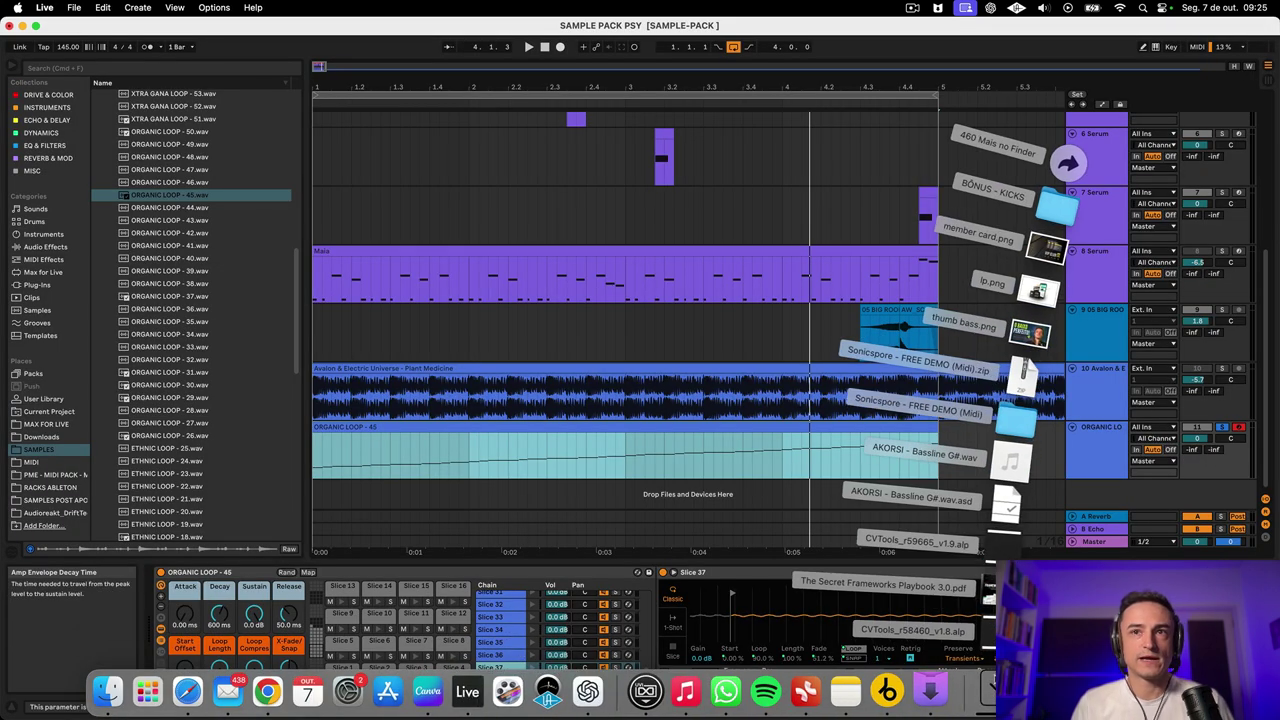
left_click(914, 630)
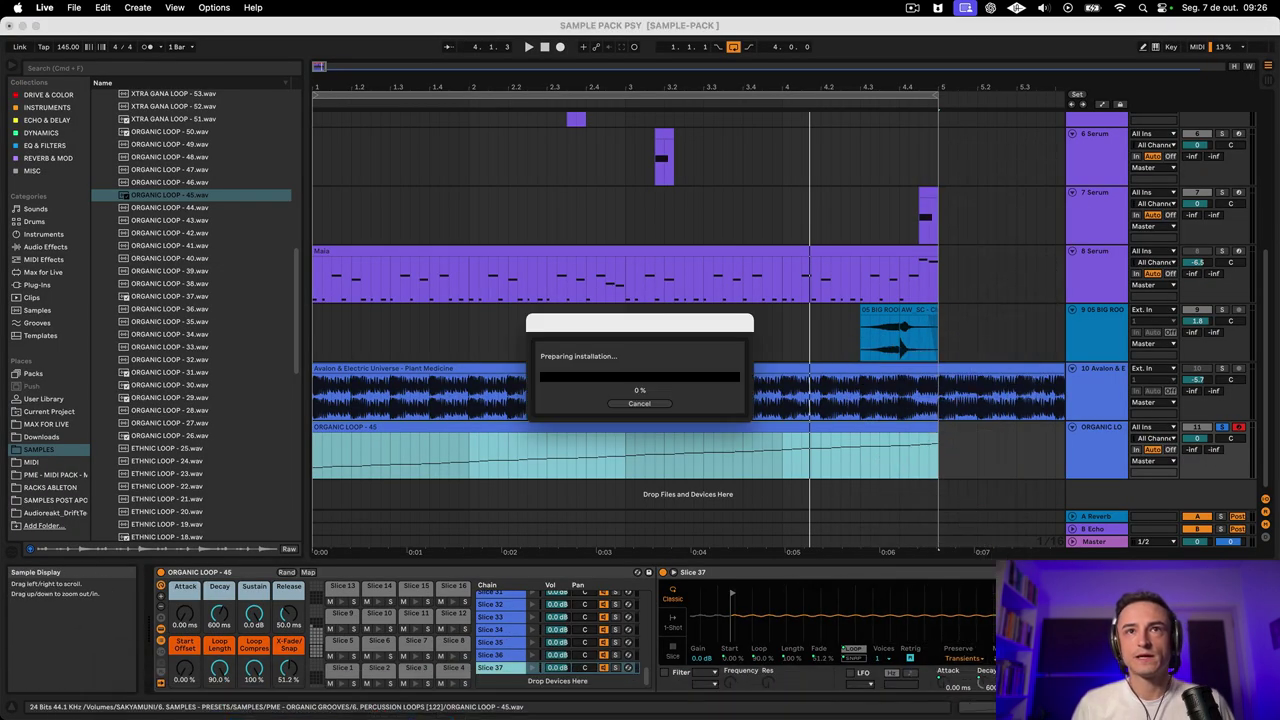
left_click(740, 456)
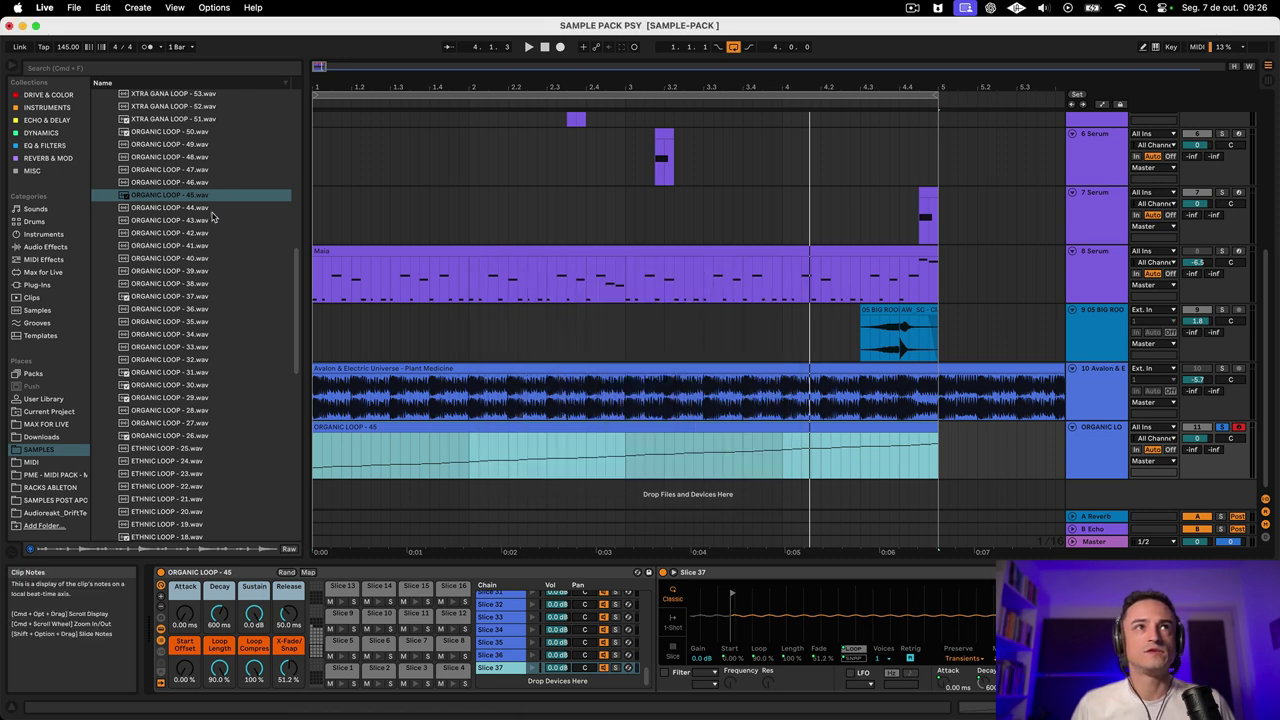
- Check the browser's MIDI effects, audio effects and instruments for the CV Tools devices, including CV Instrument
left_click(44, 259)
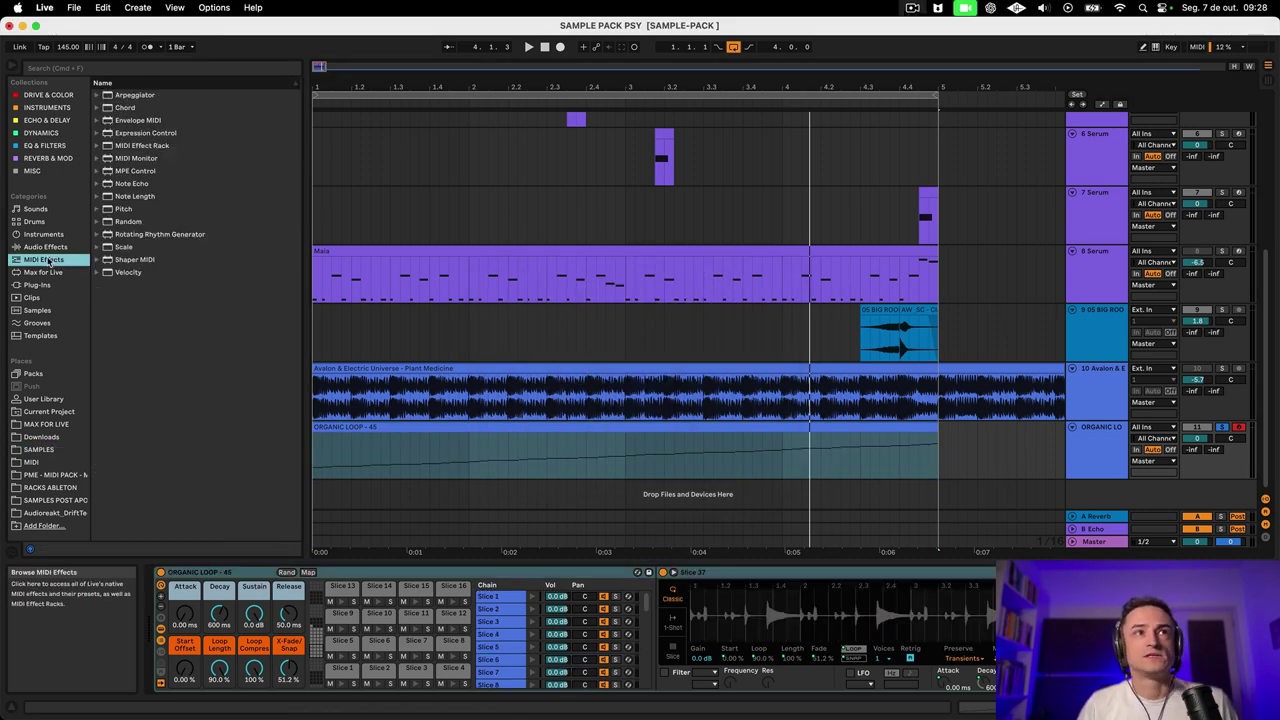
left_click(45, 247)
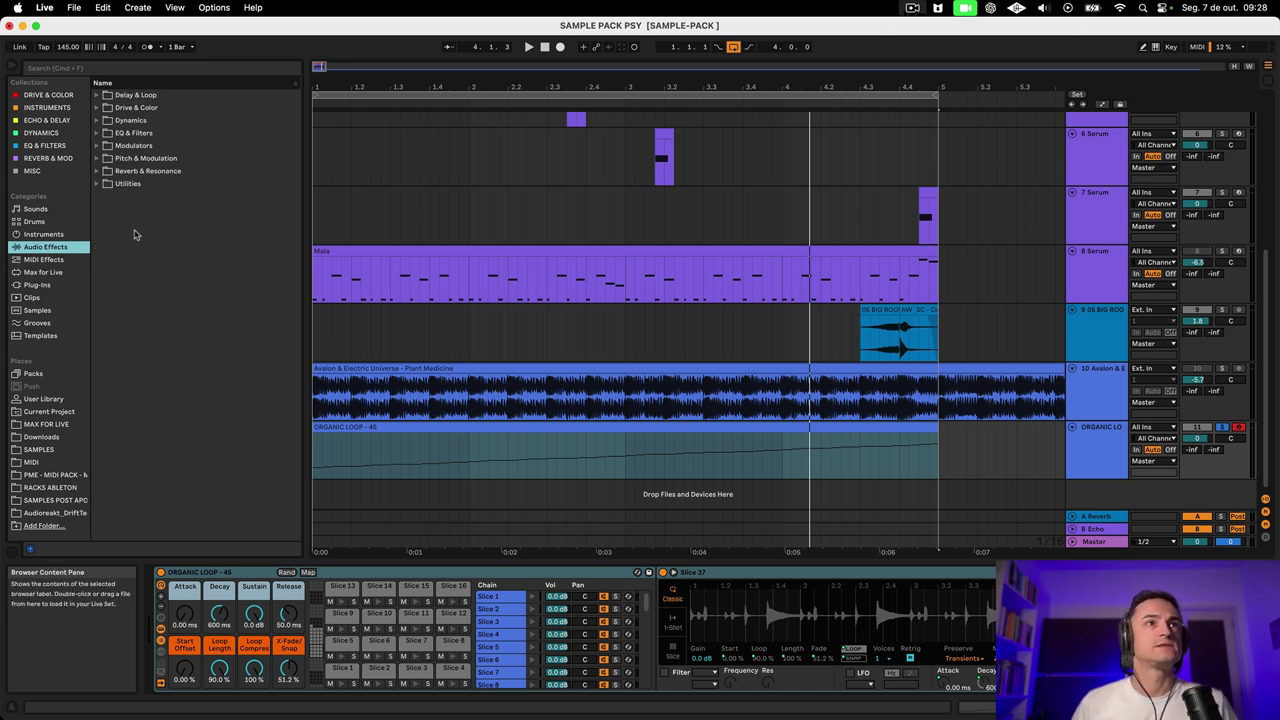
left_click(44, 259)
left_click(44, 234)
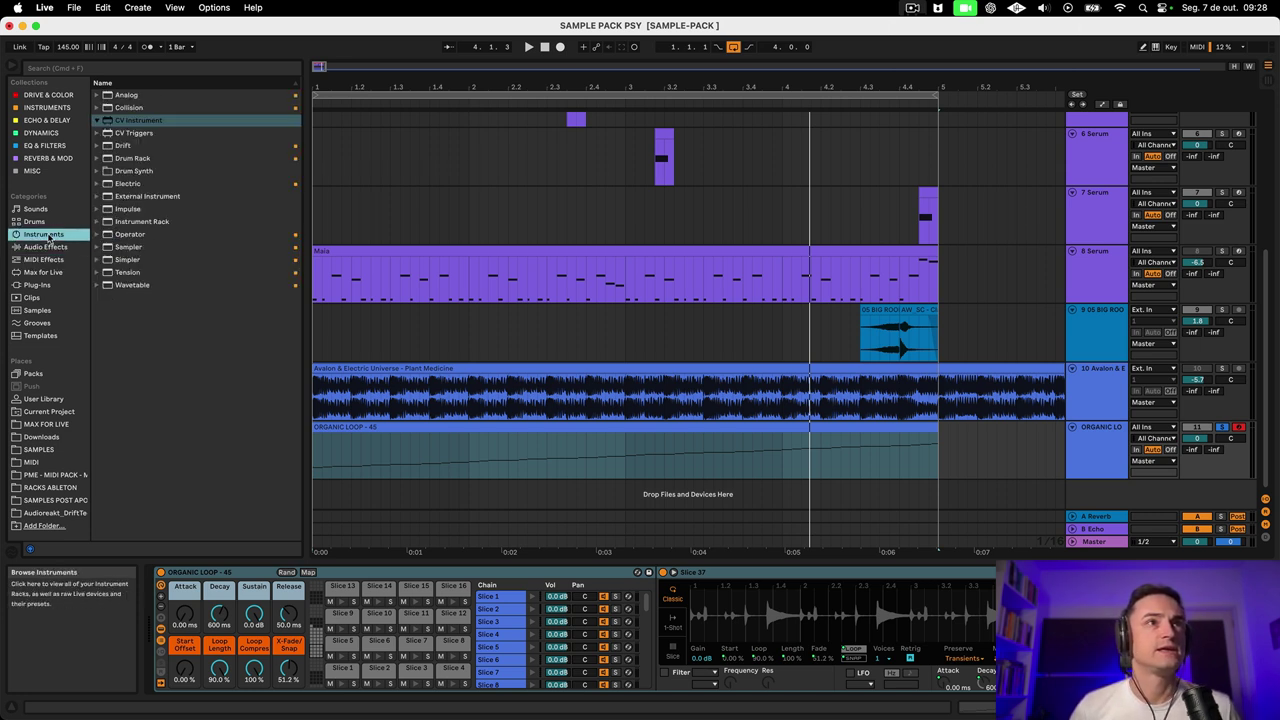
left_click(169, 124)
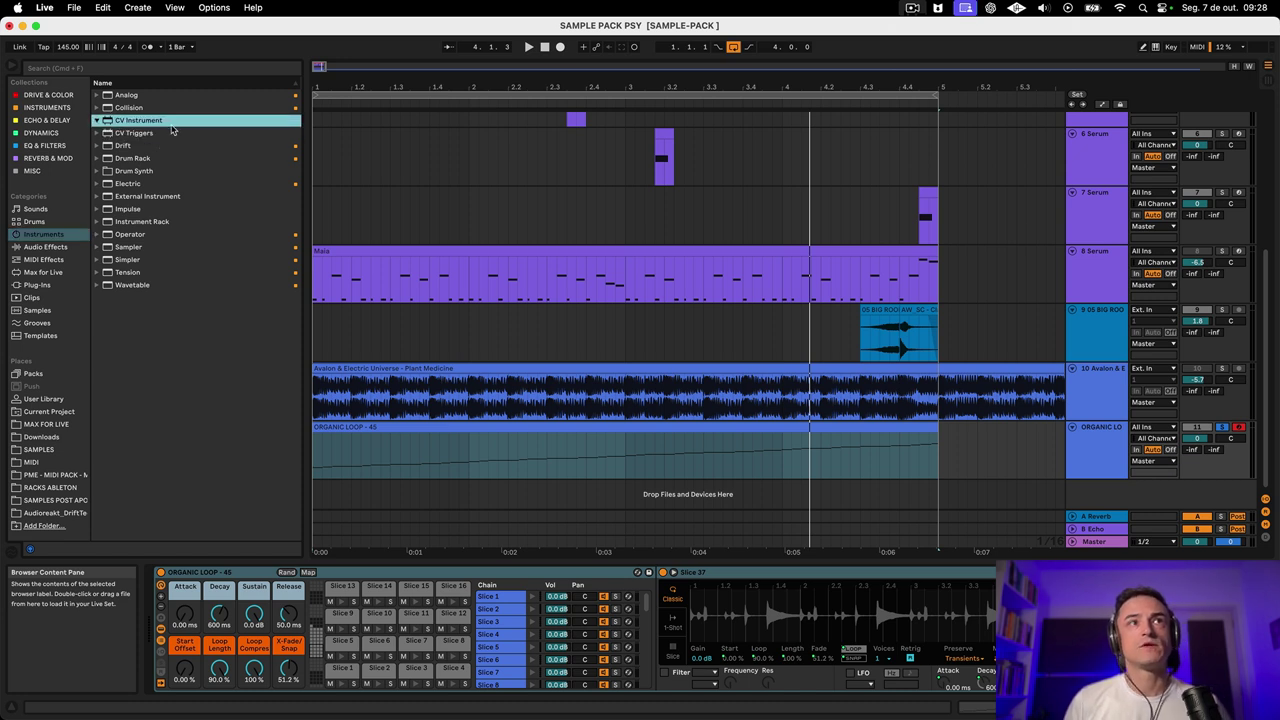
- Load the Rotating Rhythm Generator MIDI effect in front of the ORGANIC LOOP - 45 Drum Rack and enable Euclid mode for generator 1
left_click(45, 260)
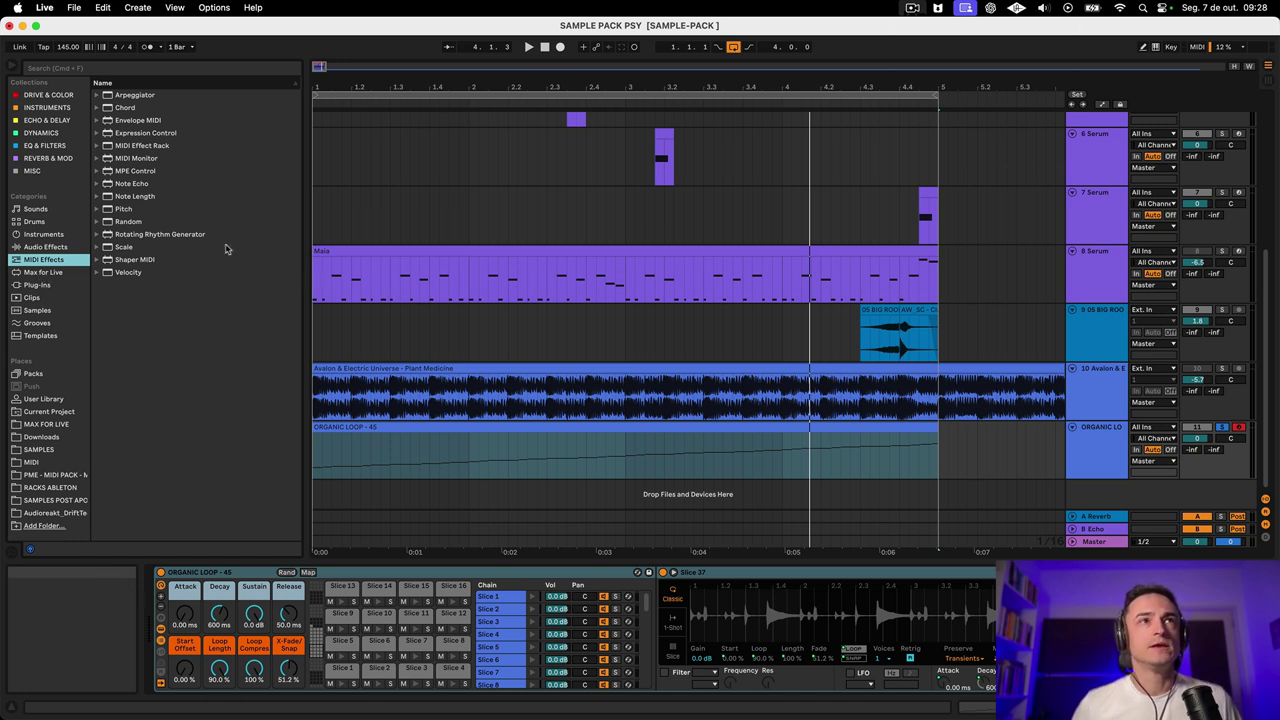
left_click(119, 236)
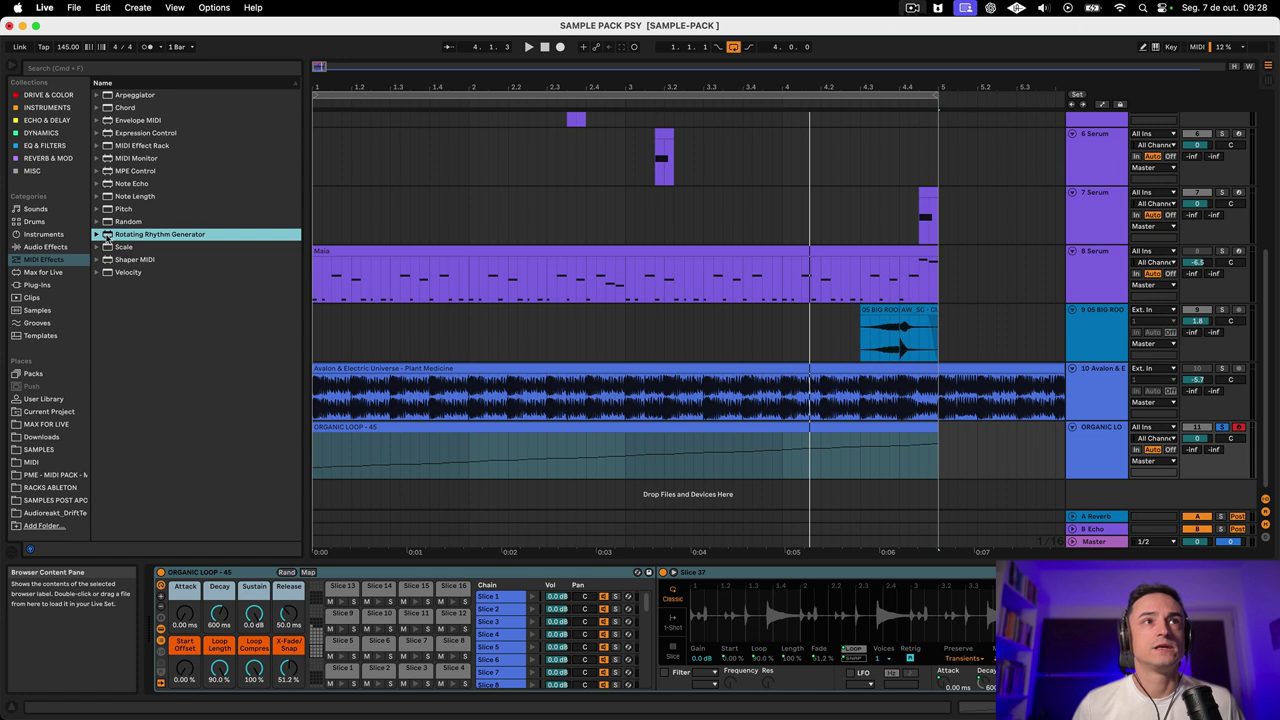
double_click(174, 234)
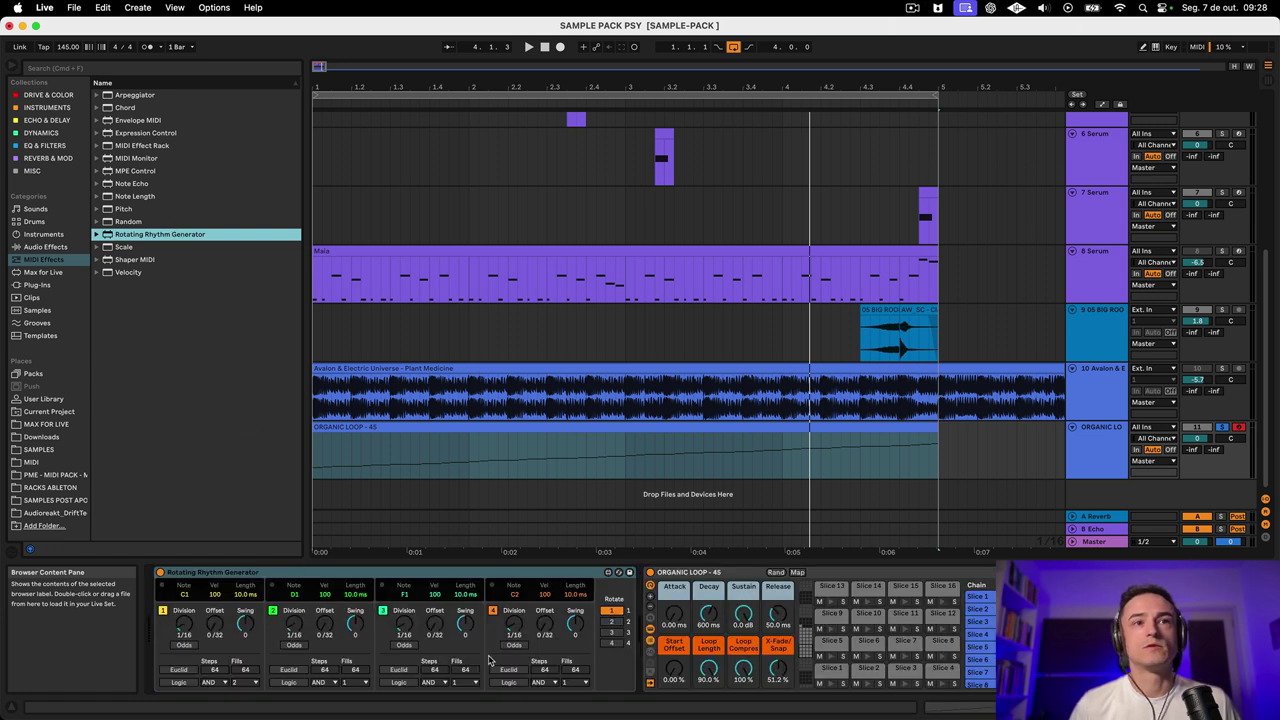
left_click(368, 576)
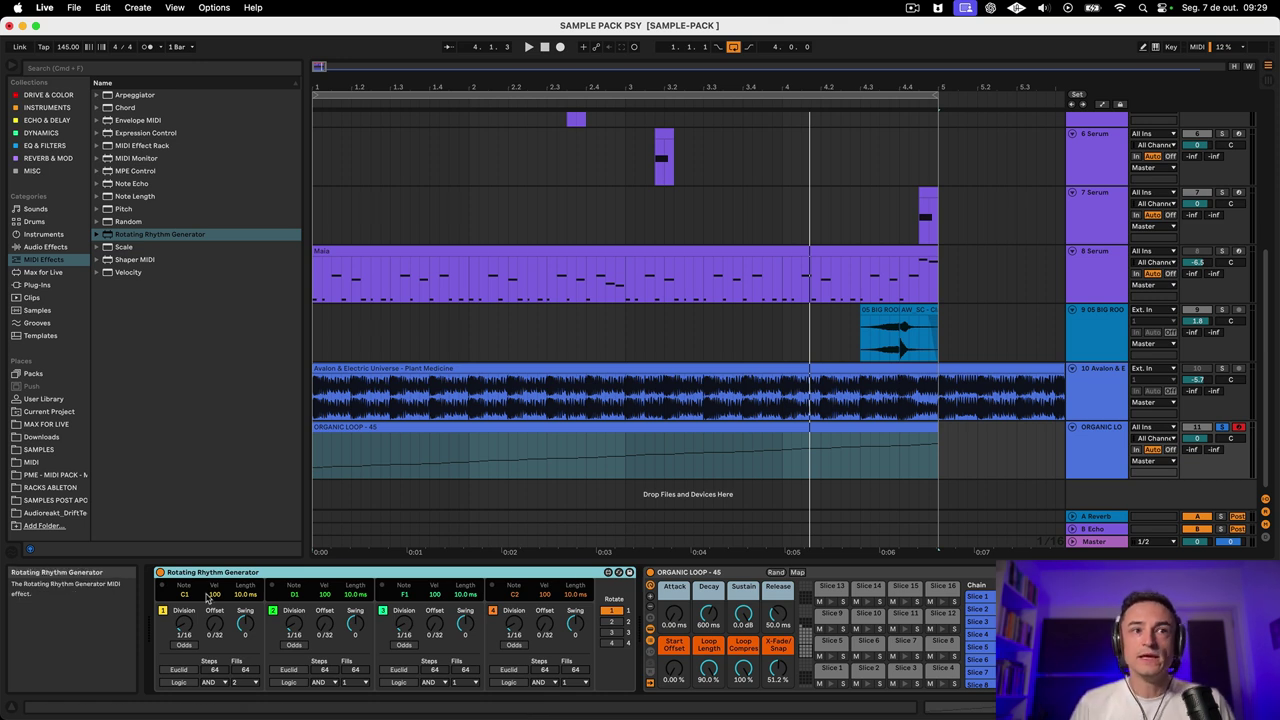
left_click(179, 671)
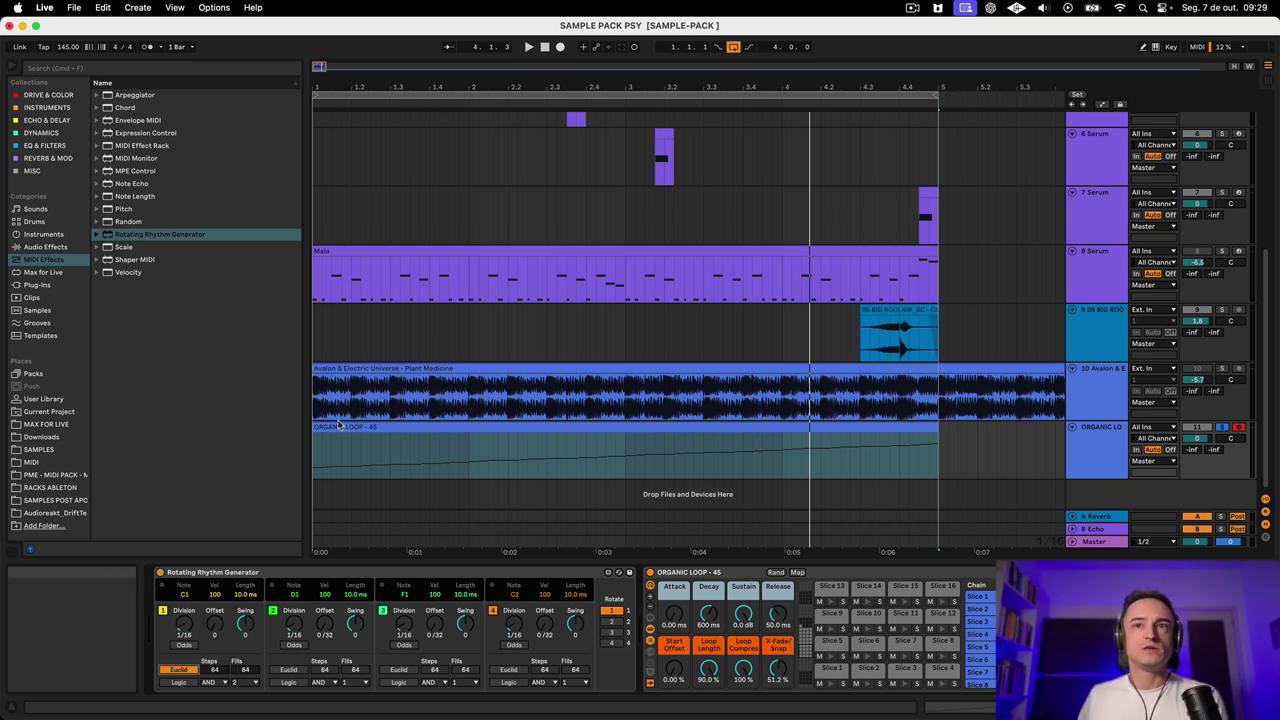
- Delete the ORGANIC LOOP - 45 MIDI clip and leave only generator 1 active in the Rotating Rhythm Generator
left_click(582, 430)
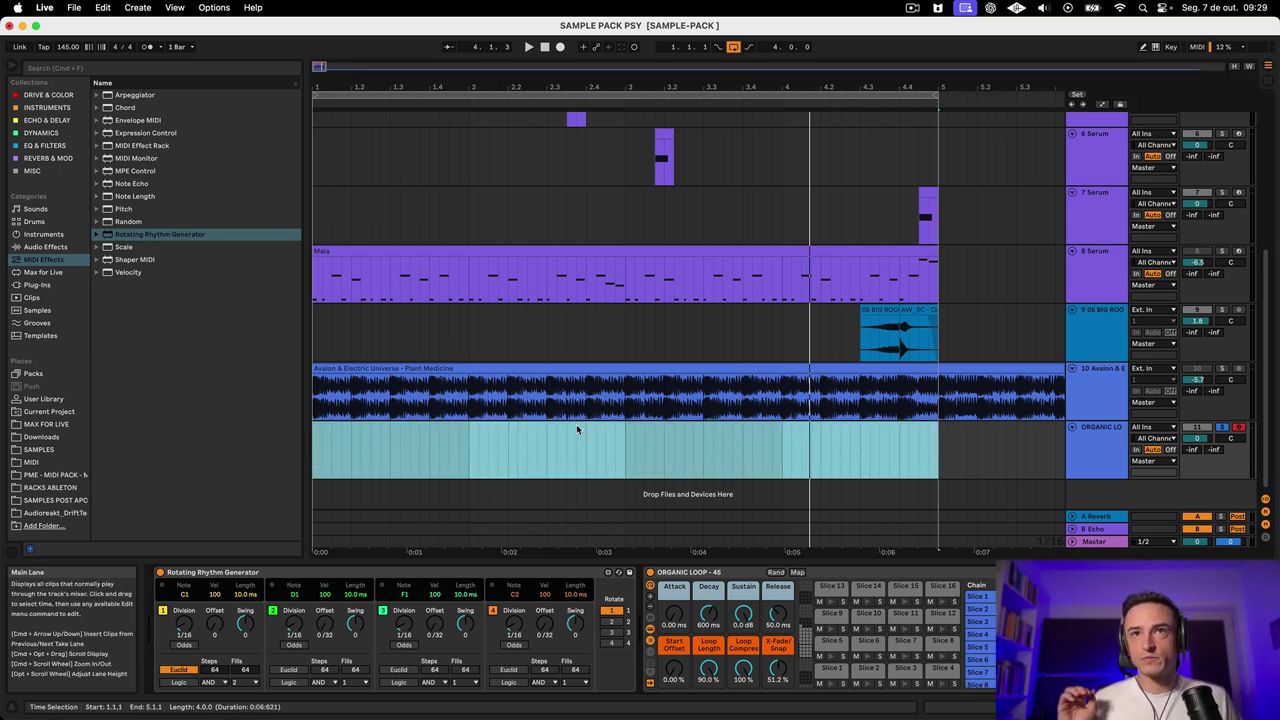
left_click(1101, 455)
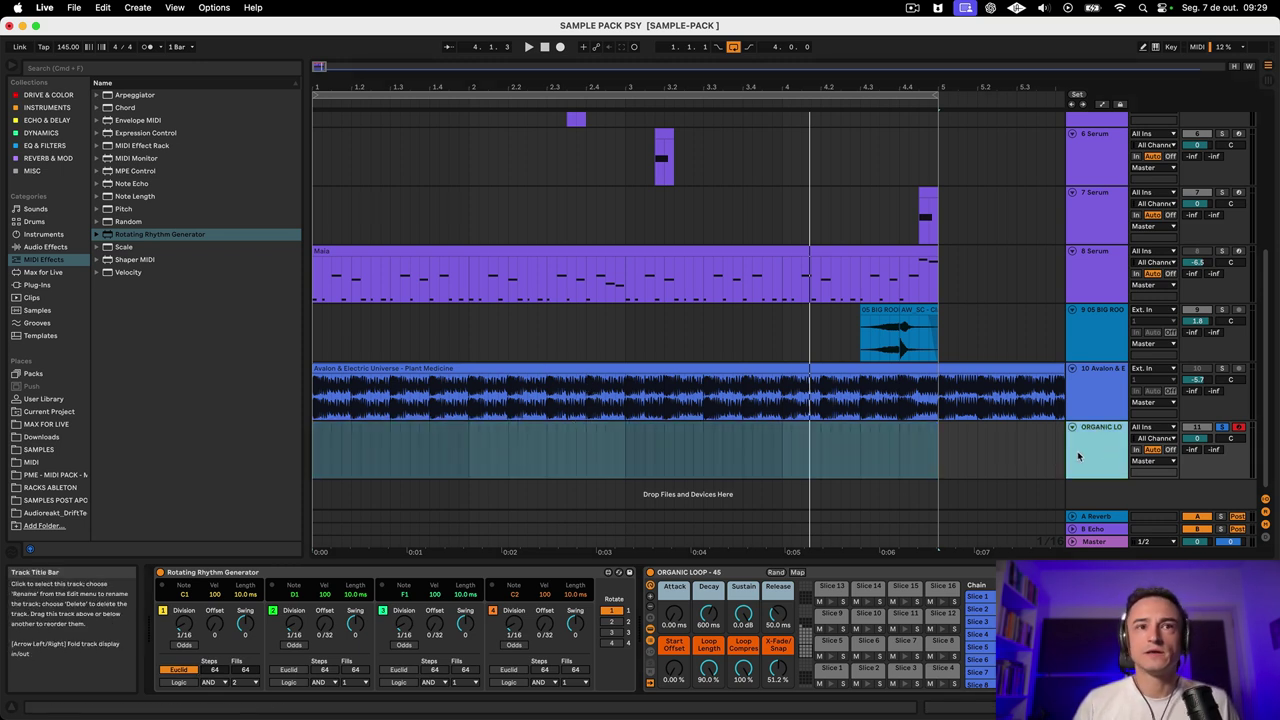
left_click(273, 610)
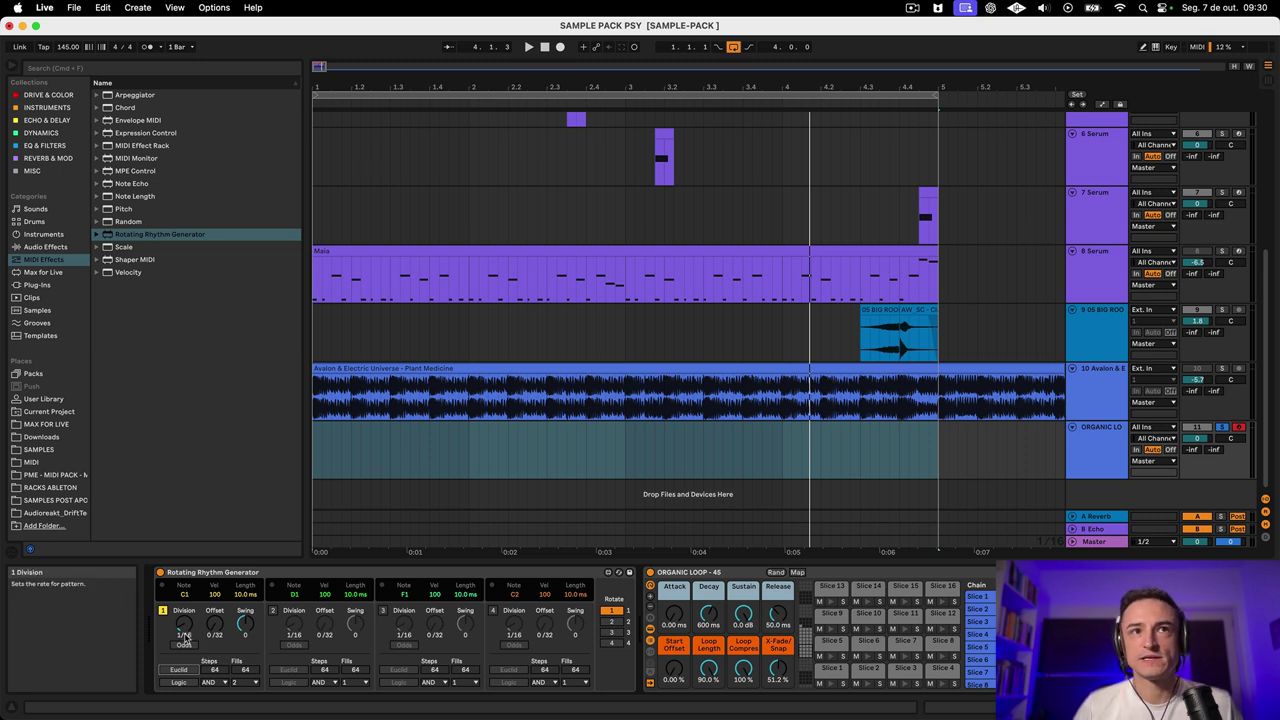
- Play the generated pattern and inspect the Slice 1 chain it triggers in the Drum Rack
key("space")
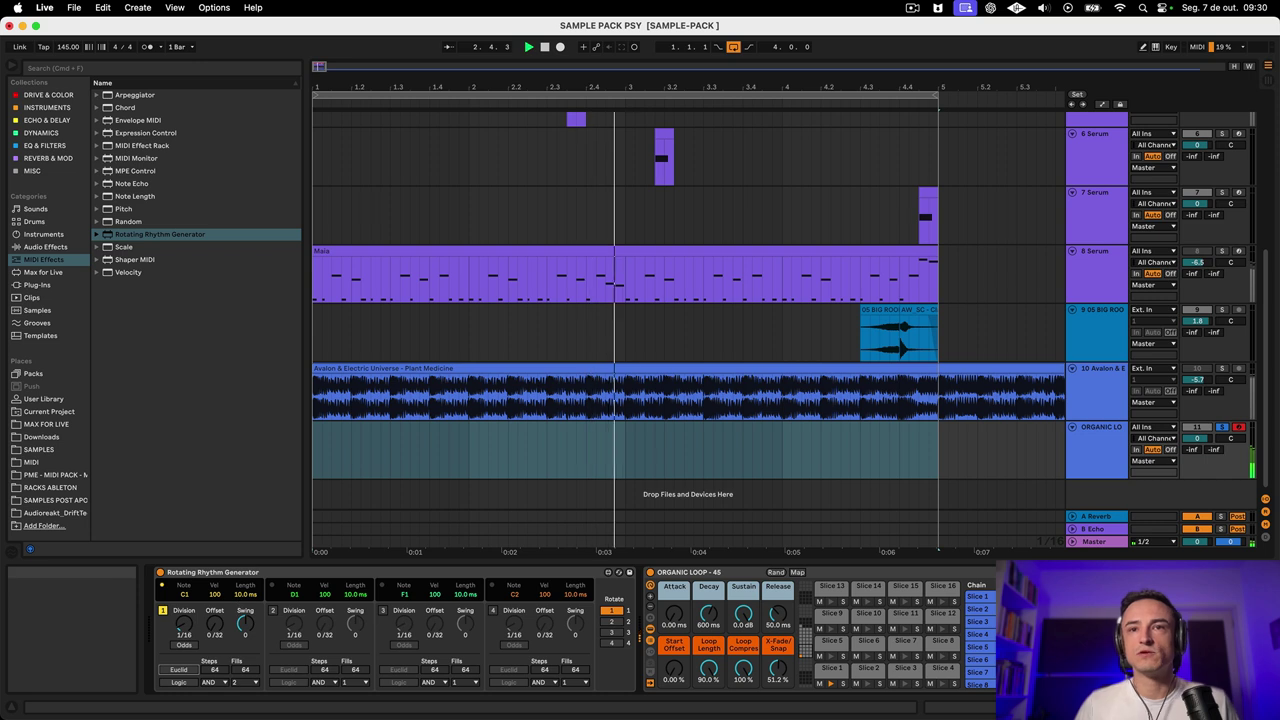
left_click(831, 669)
key("space")
scroll(1120, 635, "right", 1)
scroll(1120, 635, "right", 5)
scroll(1120, 635, "left", 6)
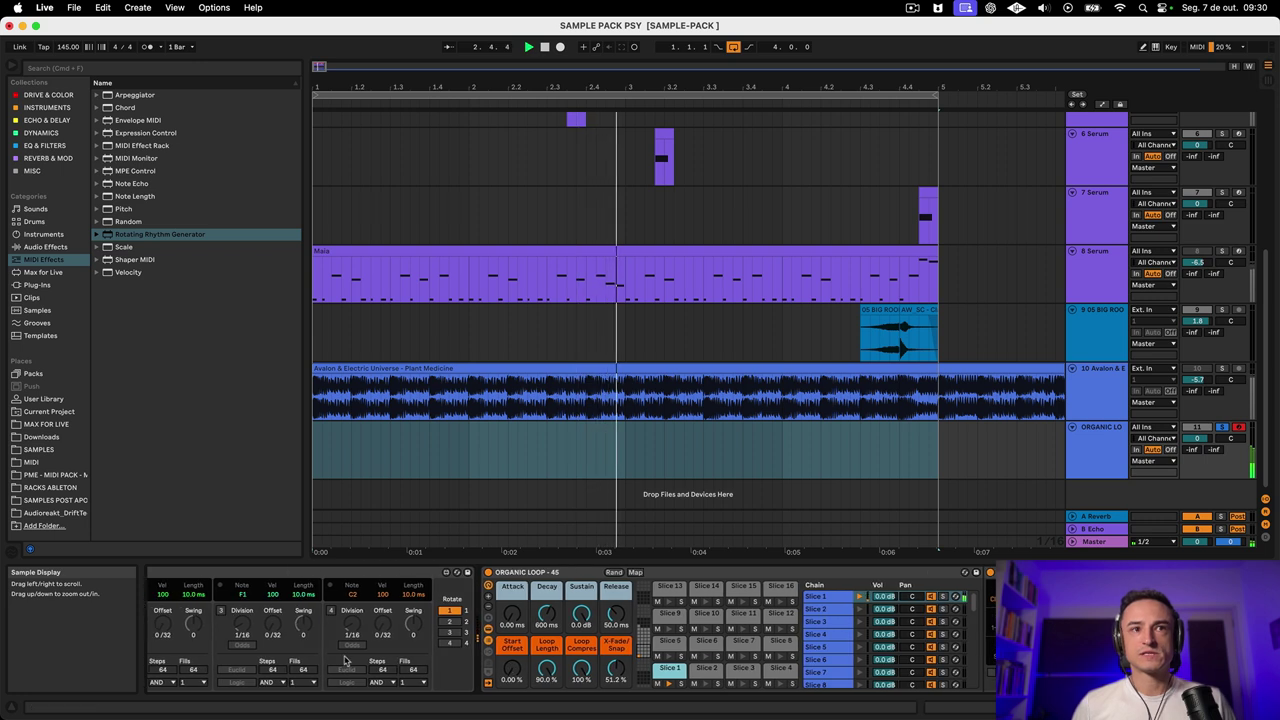
key("space")
- Set generator 1's output note to F#1, auditioning the notes on the way during playback
left_click(184, 594)
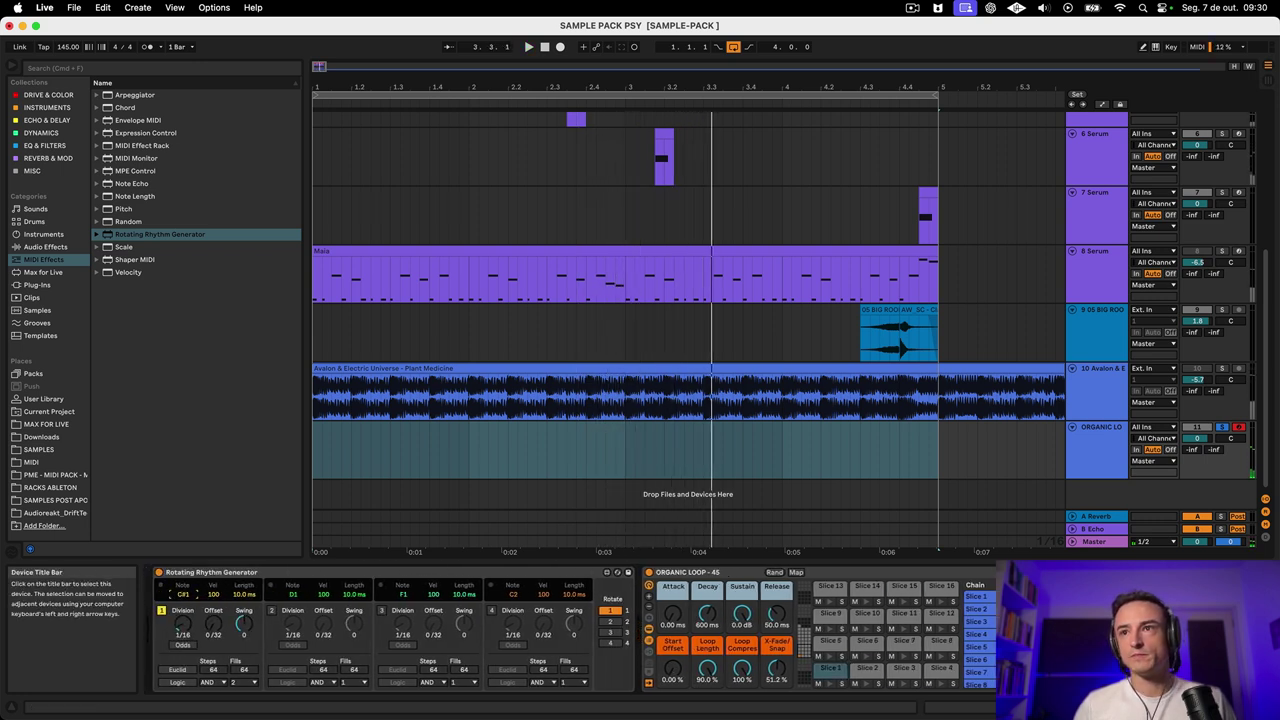
key("space")
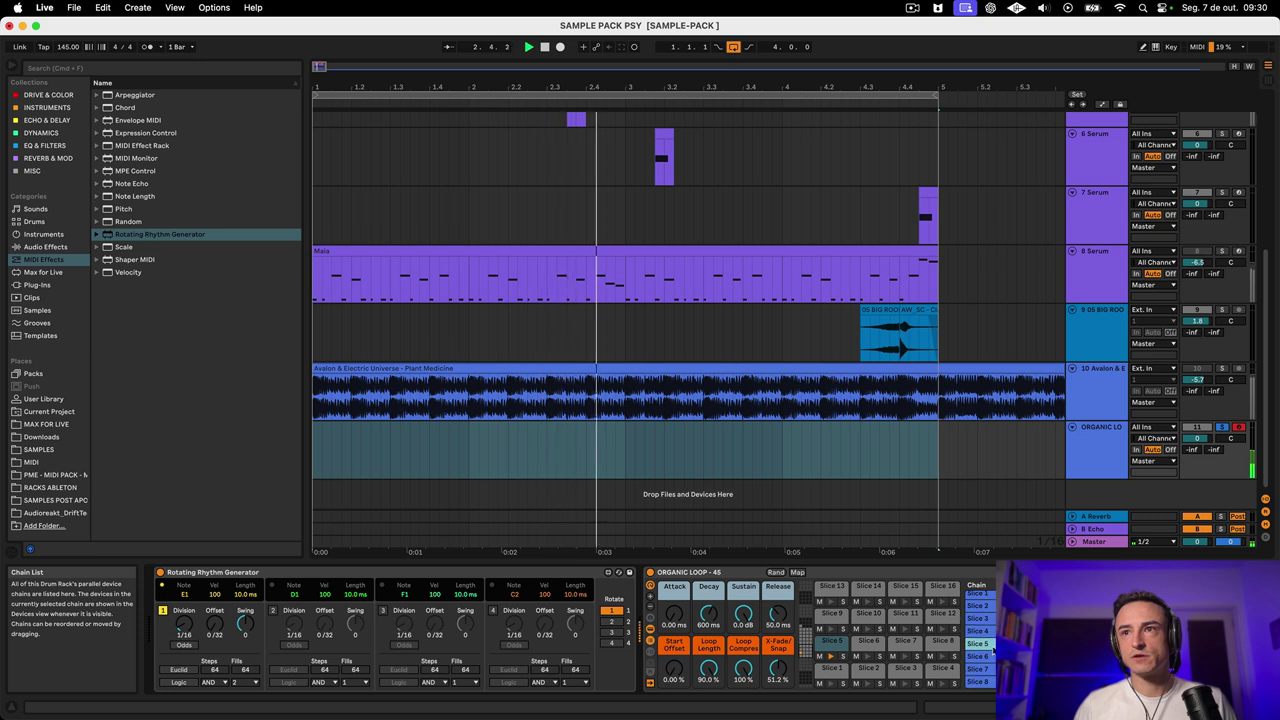
key("space")
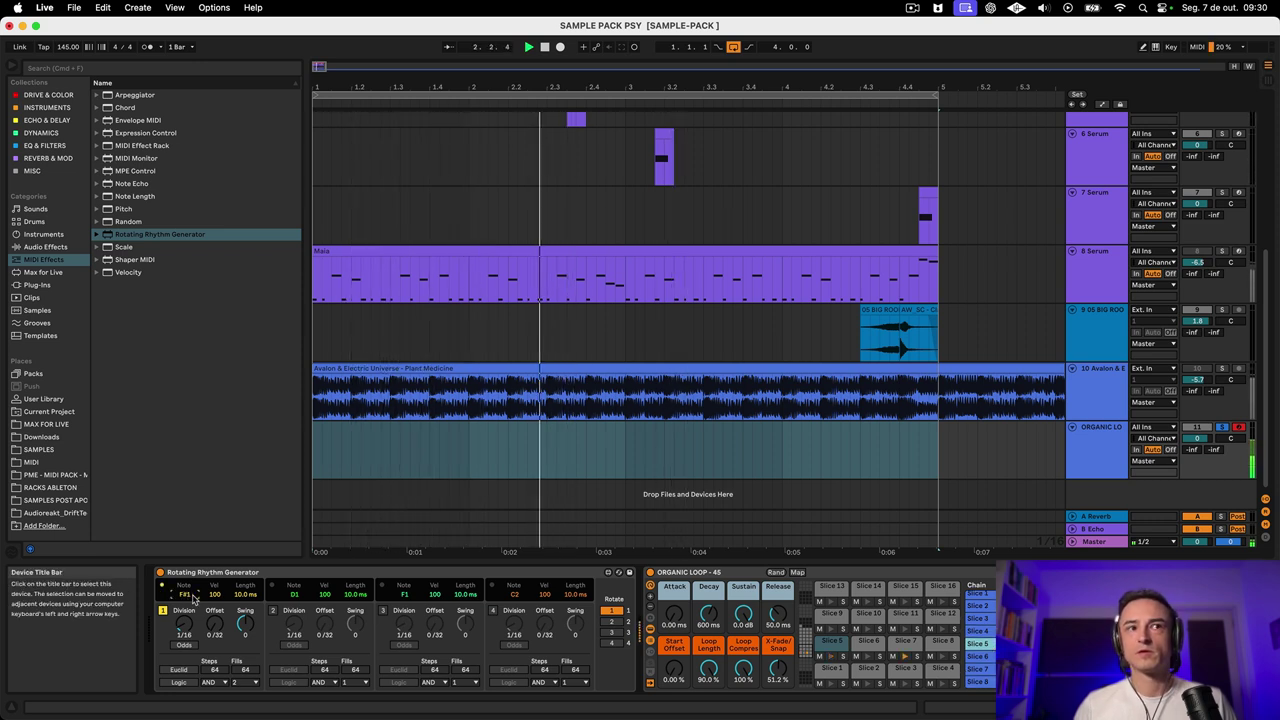
- Show Slice 7's sample in the Drum Rack and listen to it during playback
scroll(570, 630, "right", 5)
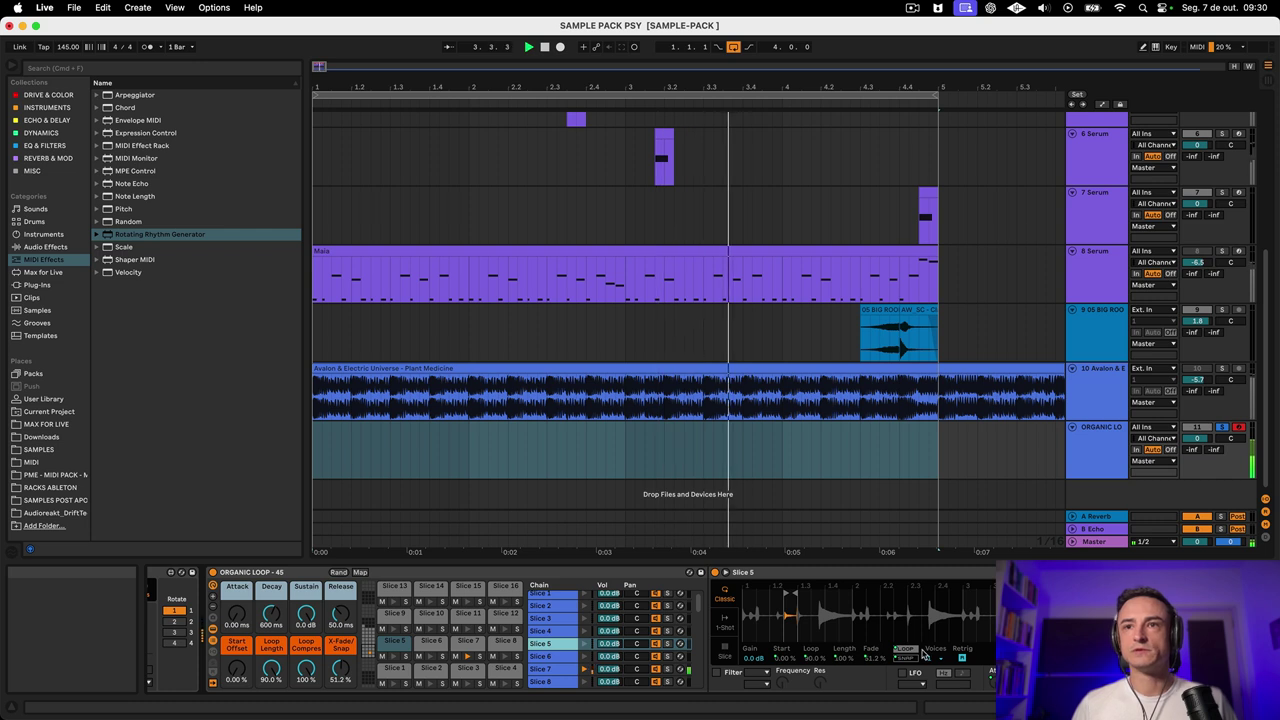
scroll(562, 672, "left", 1)
left_click(562, 670)
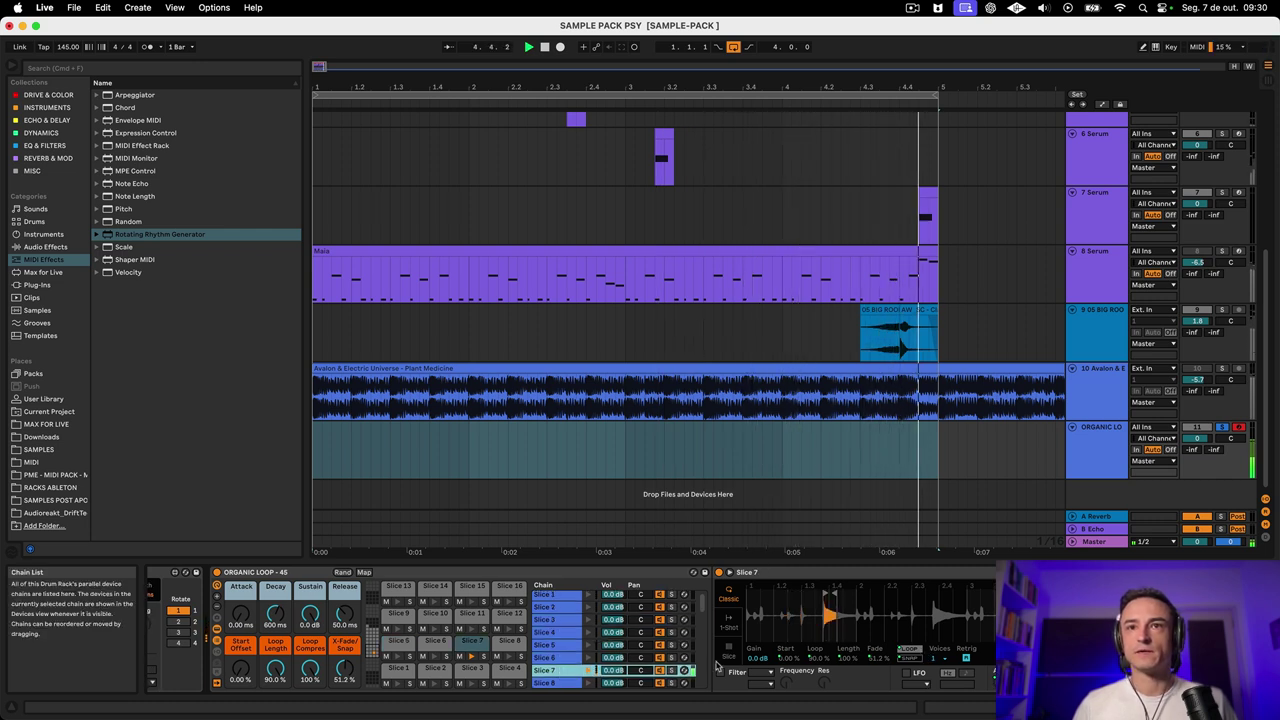
scroll(840, 600, "right", 1)
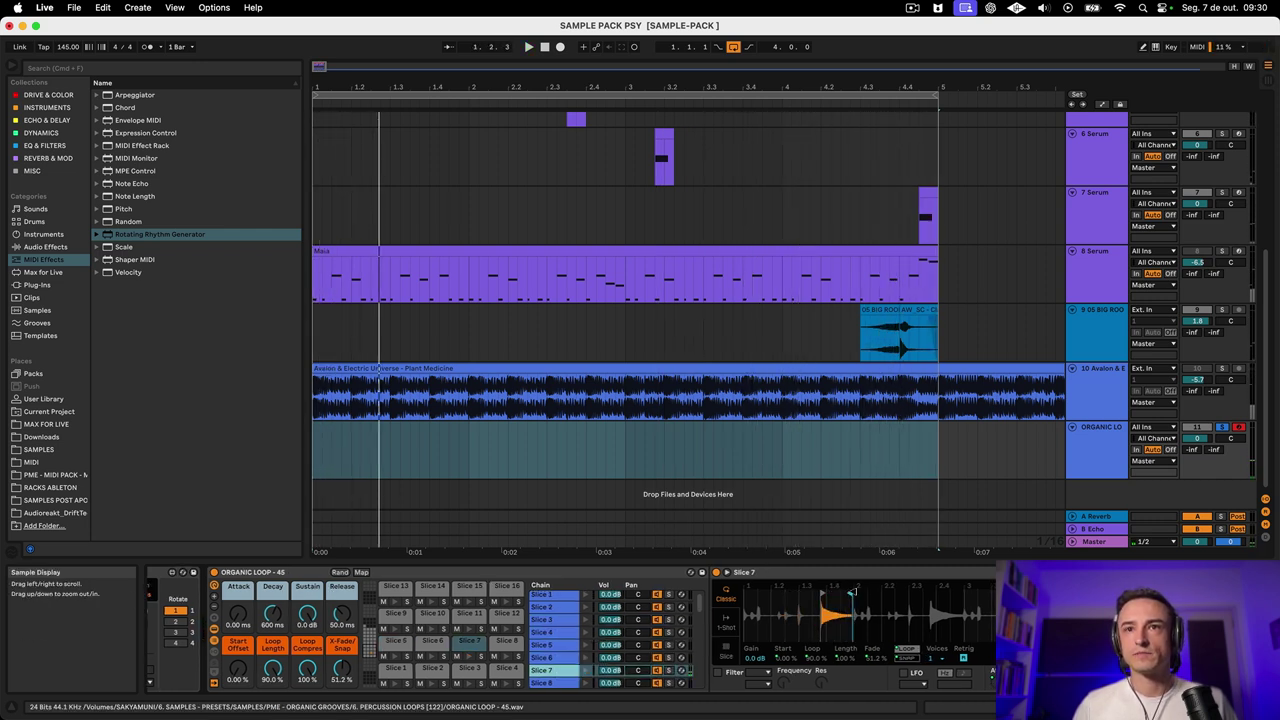
key("space")
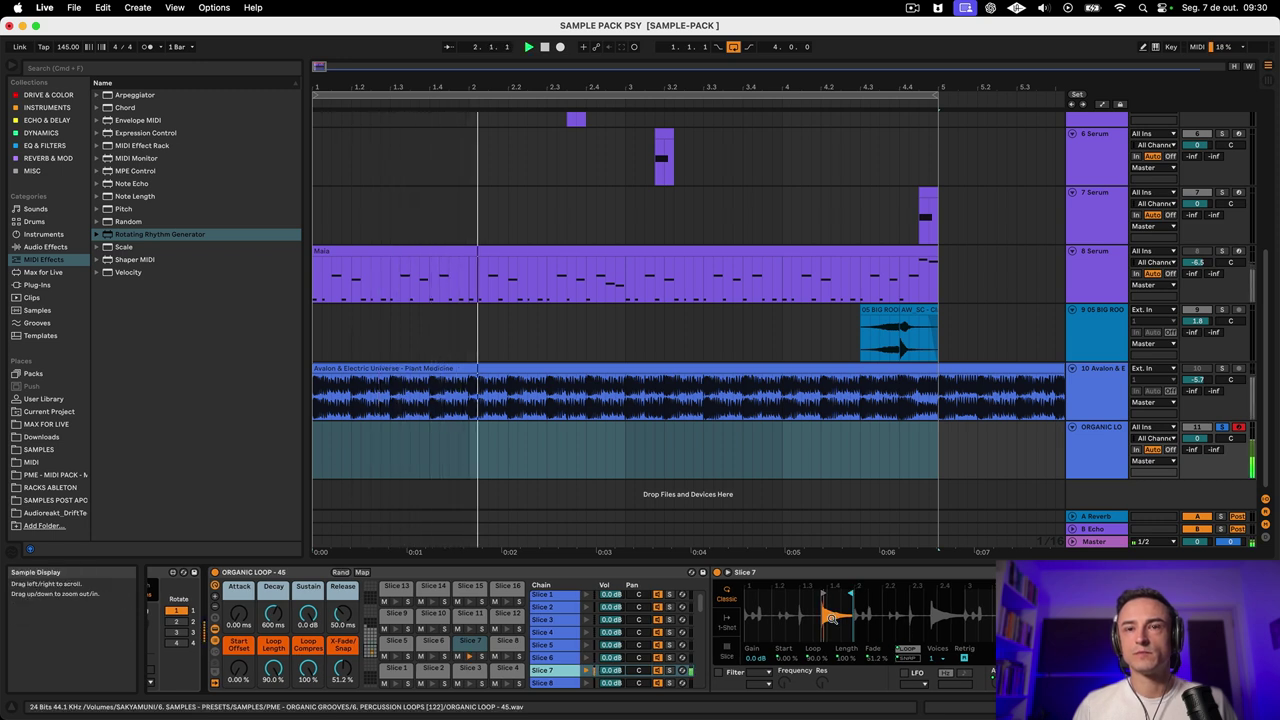
- Set generator 1's note length to 30.7 ms and enable Euclid mode with 8 steps and 3 fills, auditioning the pattern
scroll(870, 640, "left", 8)
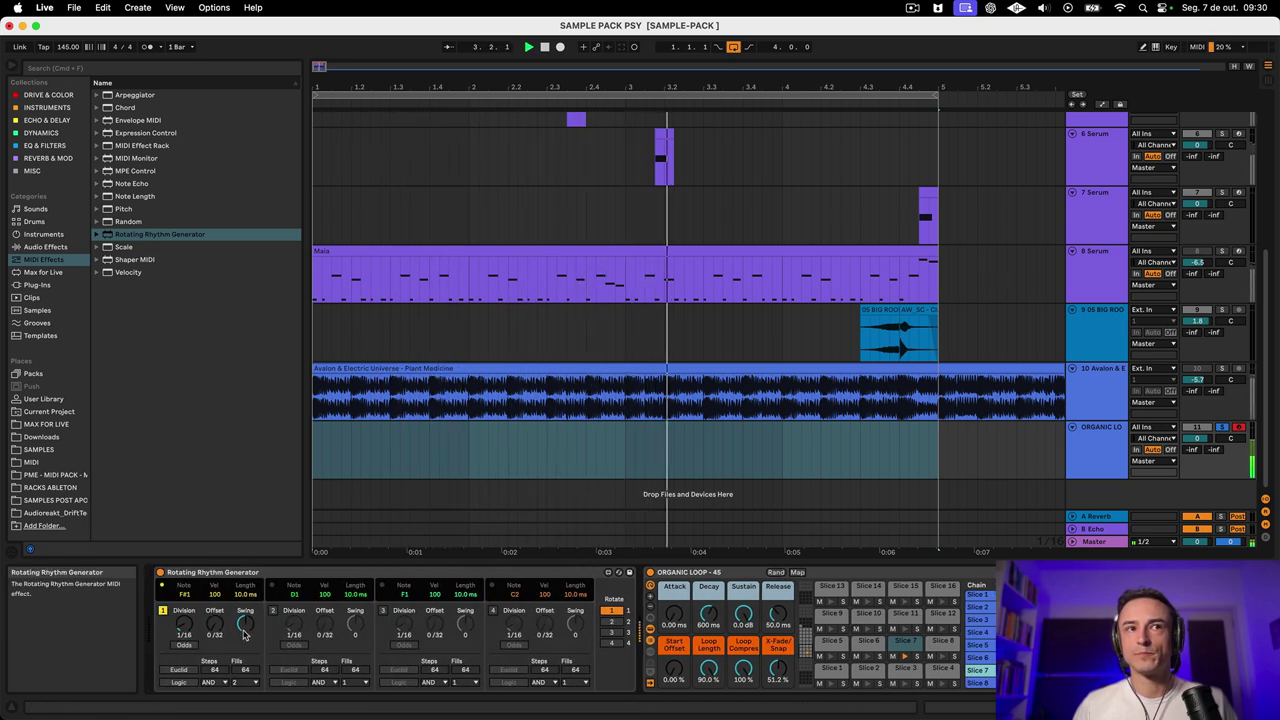
left_click(243, 594)
key("space")
mouse_move(243, 594)
left_mouse_down()
mouse_move(243, 606)
mouse_move(243, 583)
mouse_move(243, 608)
mouse_move(243, 591)
left_mouse_up()
key("space")
key("space")
key("space")
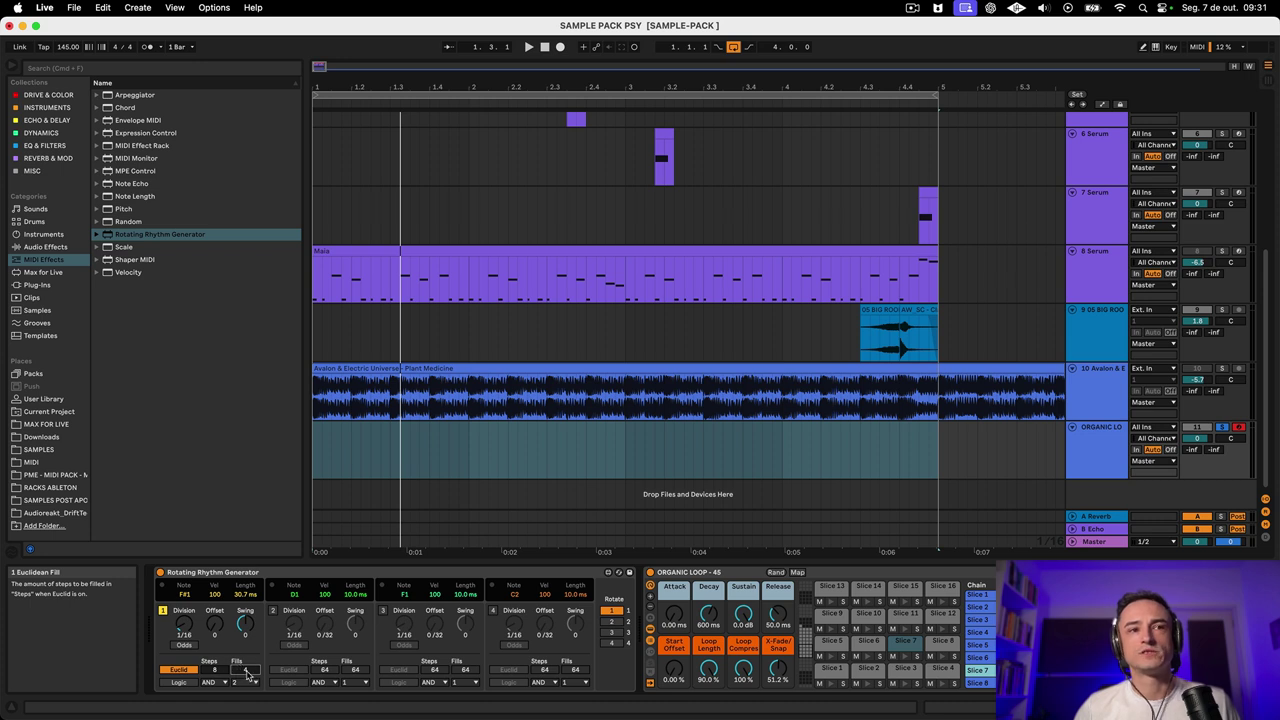
key("space")
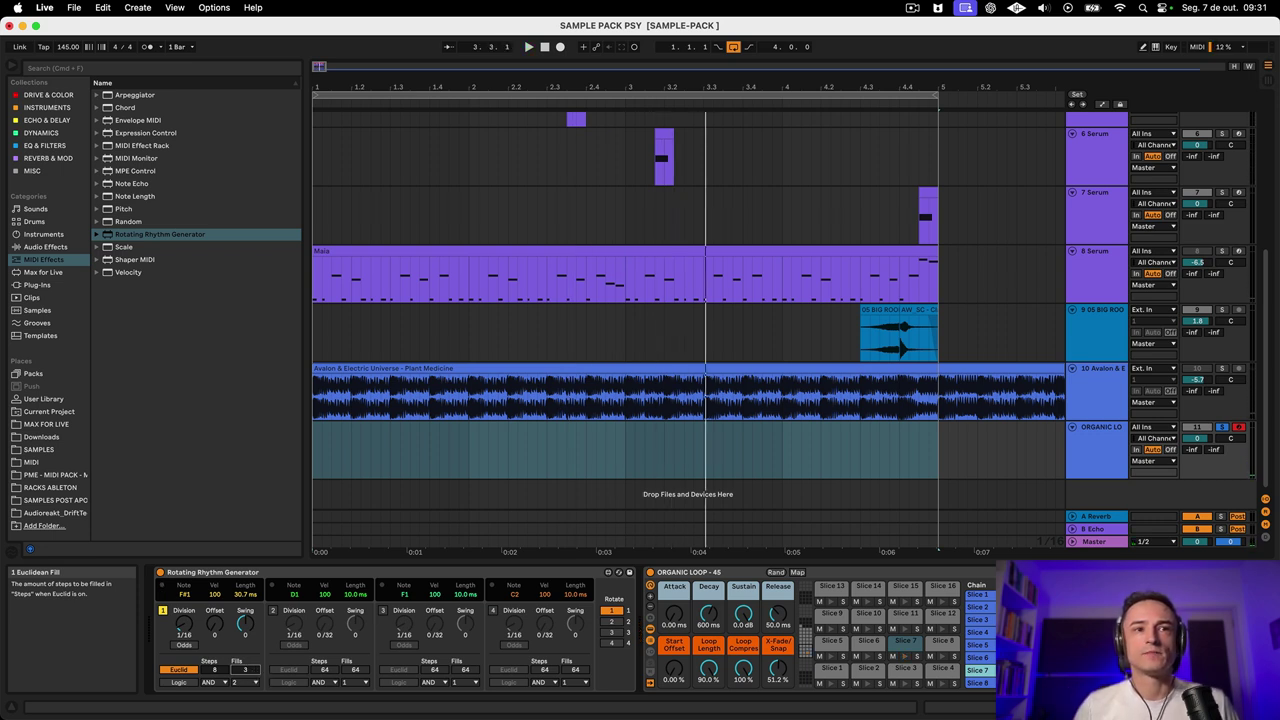
key("space")
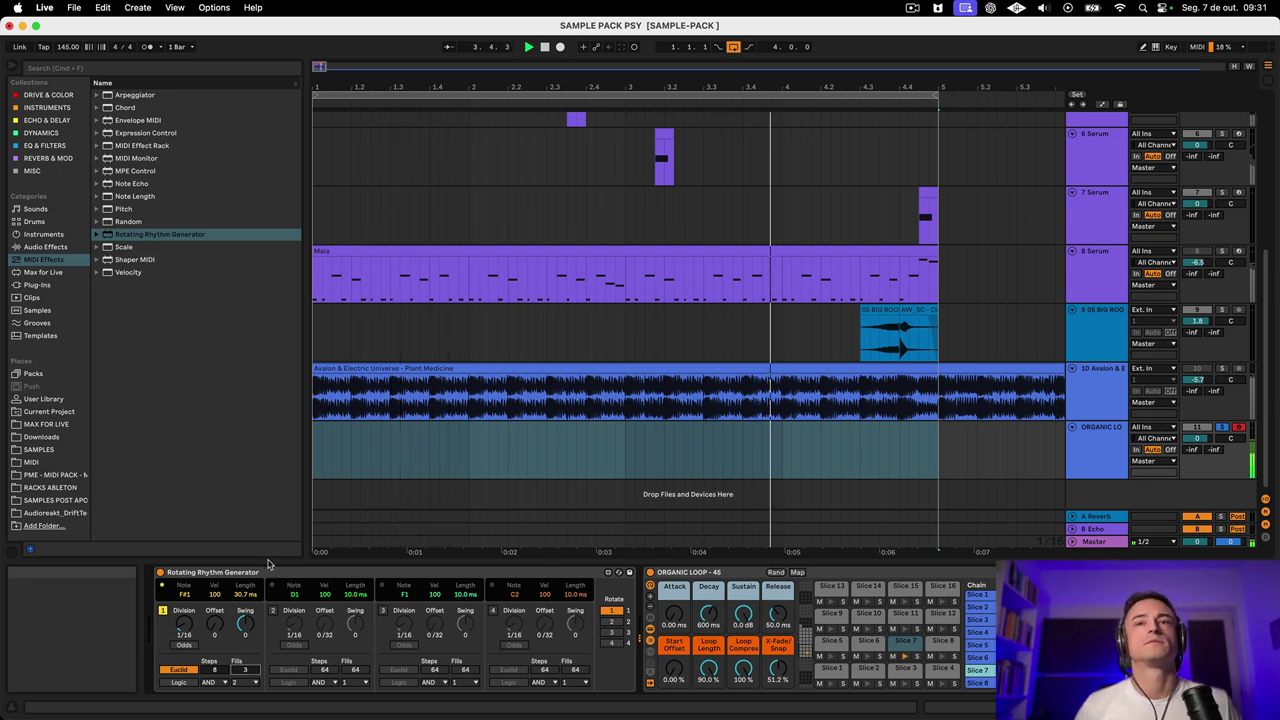
- Set generator 1's note length to 72.6 ms and its swing to 7
left_click(1222, 426)
left_click_drag(245, 594, 254, 544)
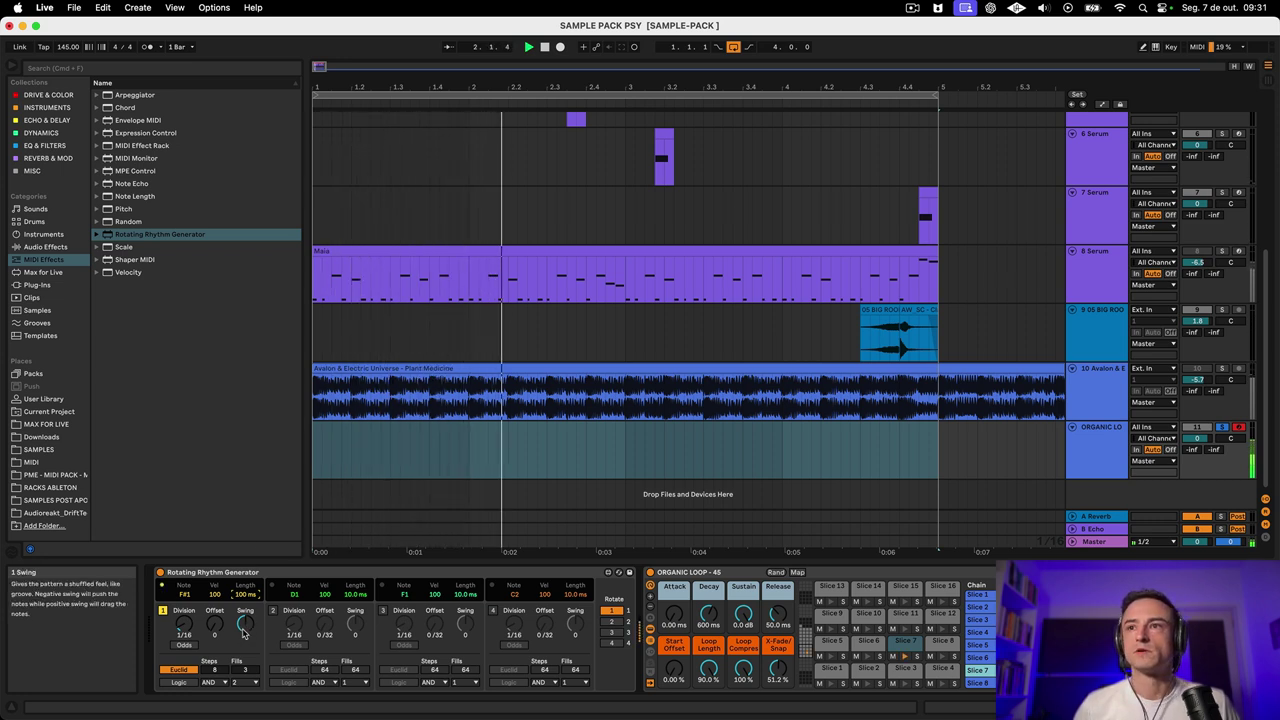
left_click_drag(246, 598, 246, 614)
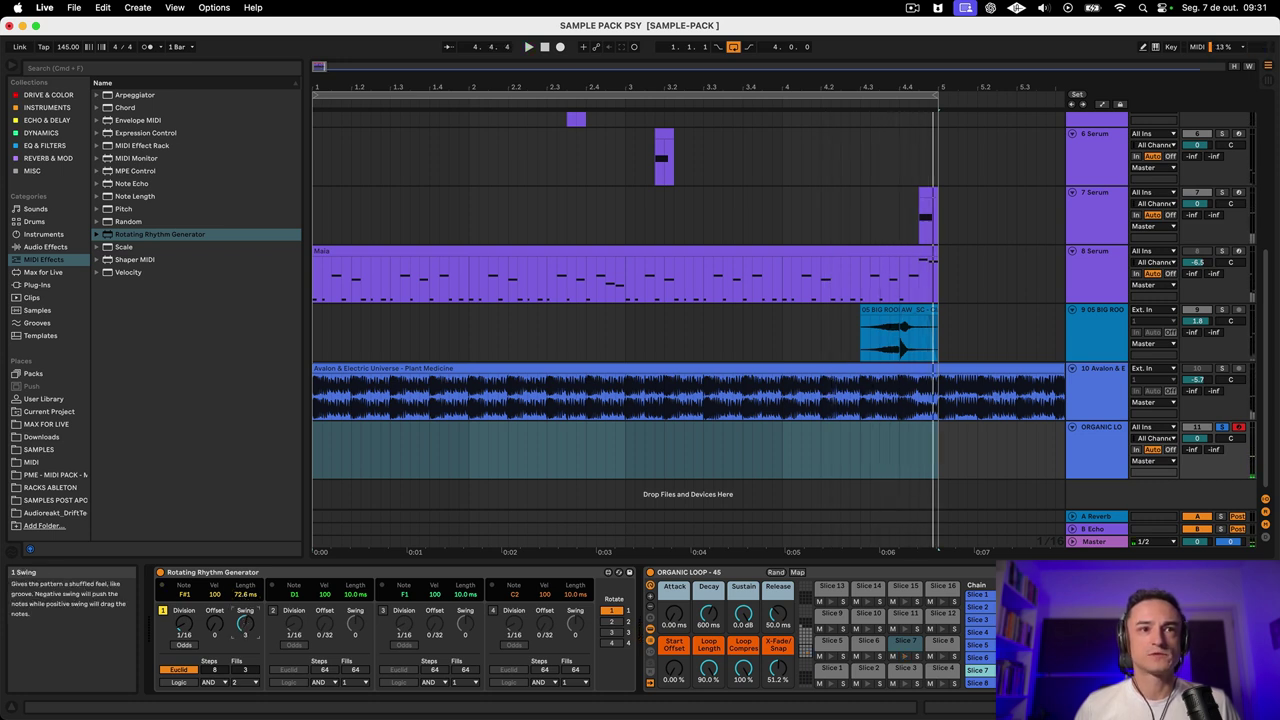
left_click_drag(245, 625, 245, 611)
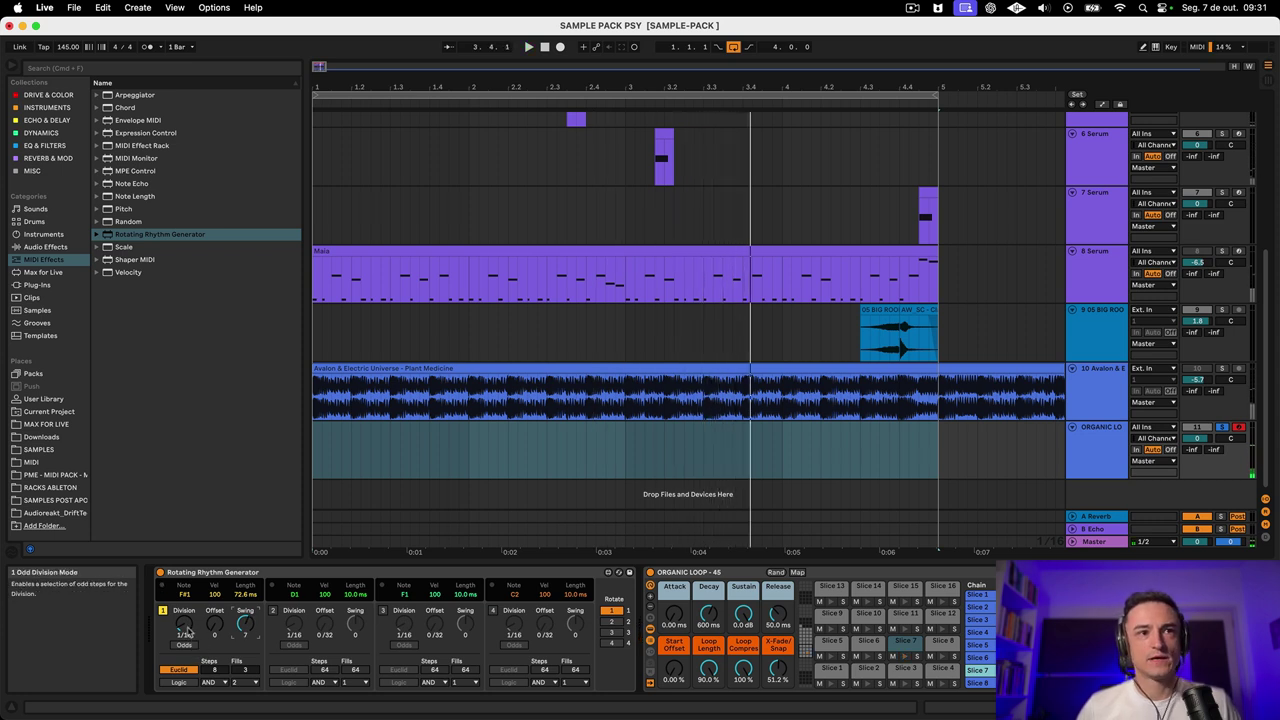
- Set generator 1's division to 1/8 and raise the ORGANIC LOOP track's reverb send to -24.4 dB during playback
key("space")
left_click_drag(184, 625, 184, 615)
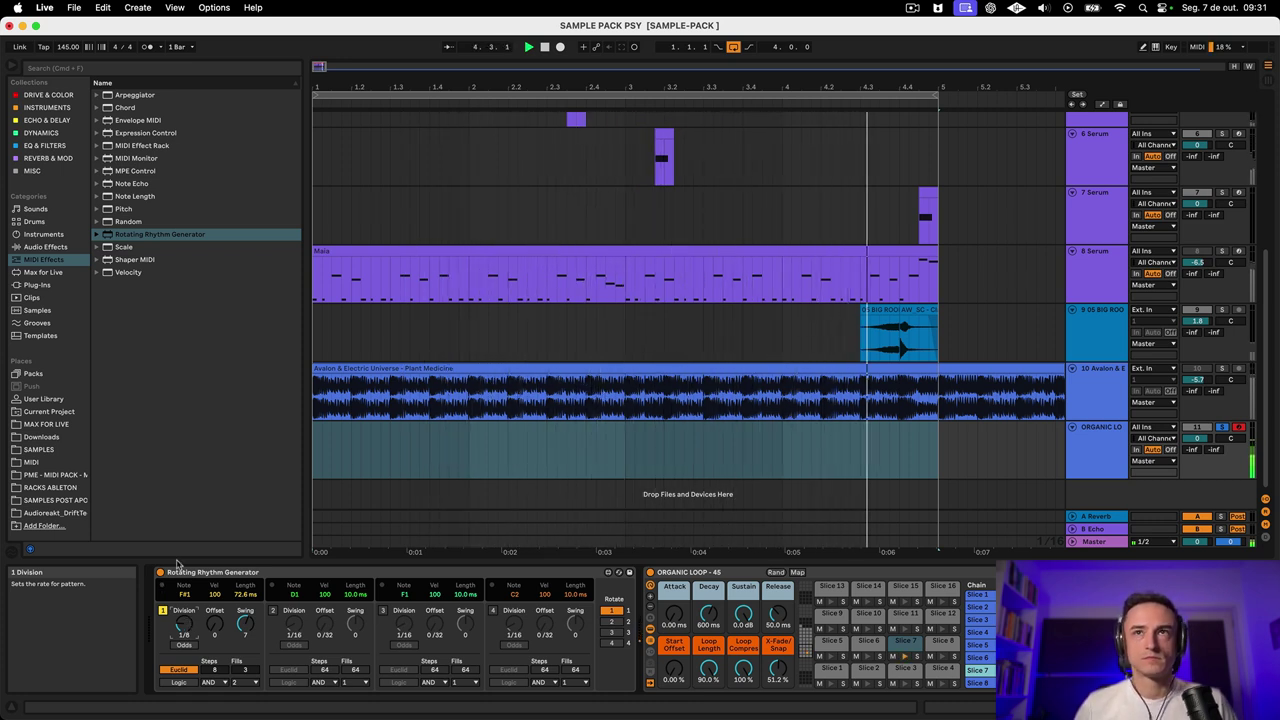
left_click(1197, 451)
mouse_move(1197, 451)
left_mouse_down()
mouse_move(1197, 430)
mouse_move(1194, 470)
mouse_move(1214, 420)
mouse_move(1214, 465)
left_mouse_up()
key("space")
- Turn on generator 2 of the ORGANIC LOOP track's Rotating Rhythm Generator and play both patterns together
left_click(1097, 455)
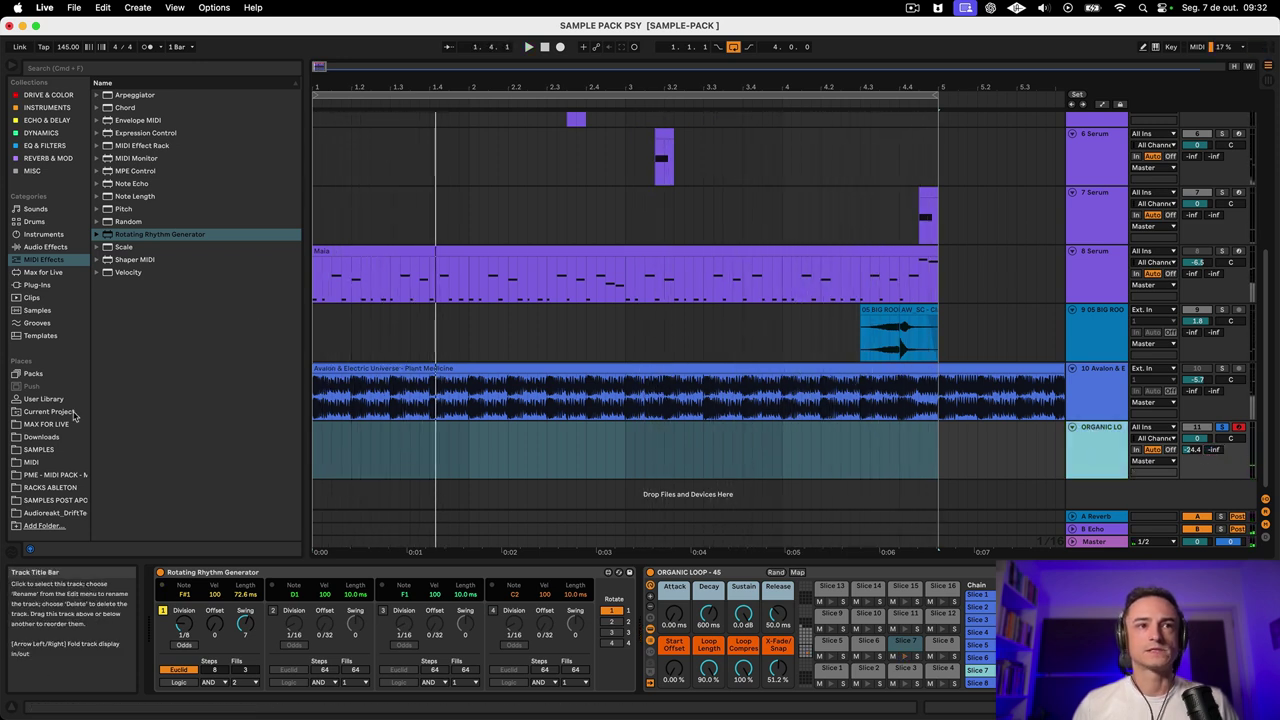
left_click(273, 611)
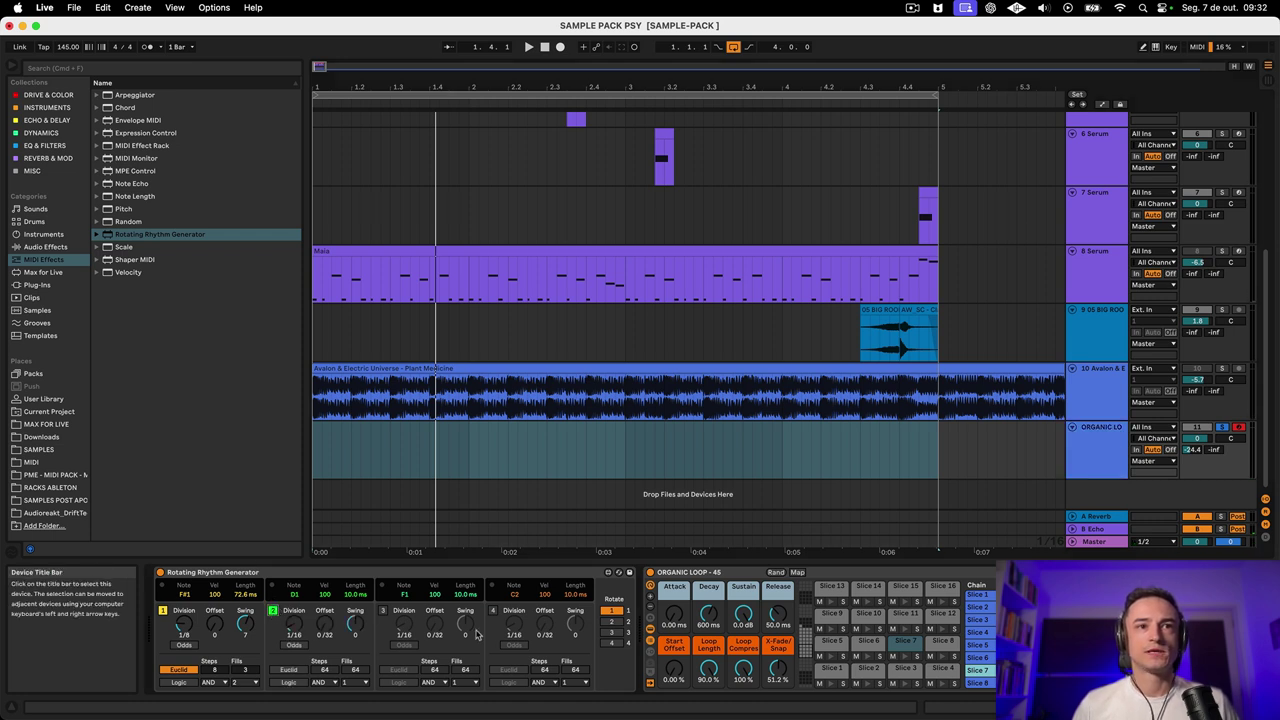
key("space")
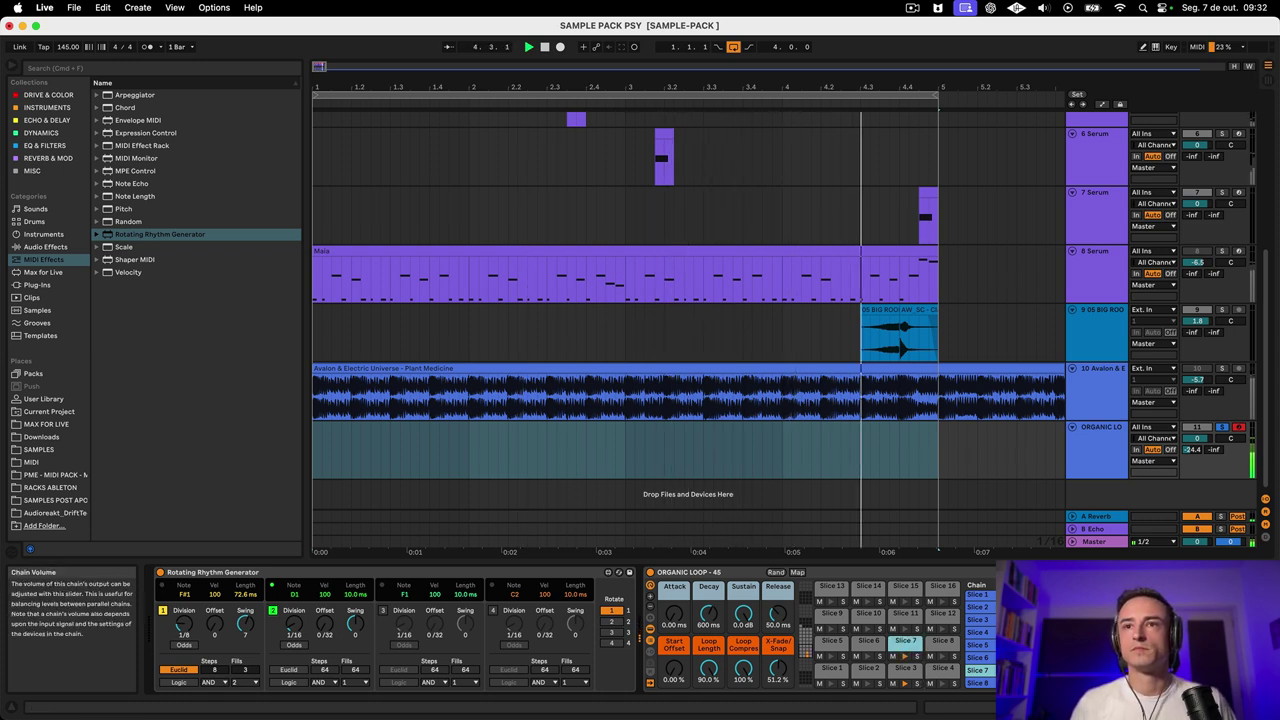
- Inspect the samples of Slice 4 and Slice 3 in the Drum Rack while the patterns play
scroll(1080, 635, "right", 3)
scroll(535, 650, "right", 4)
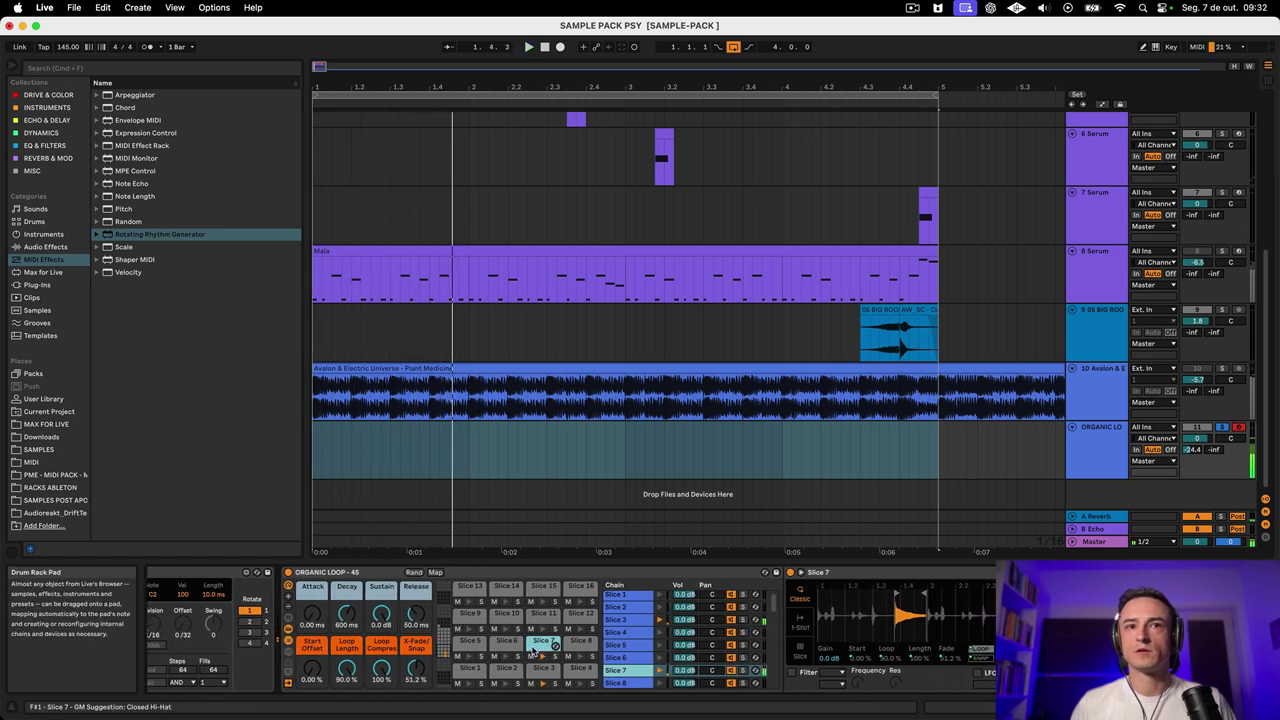
left_click(645, 636)
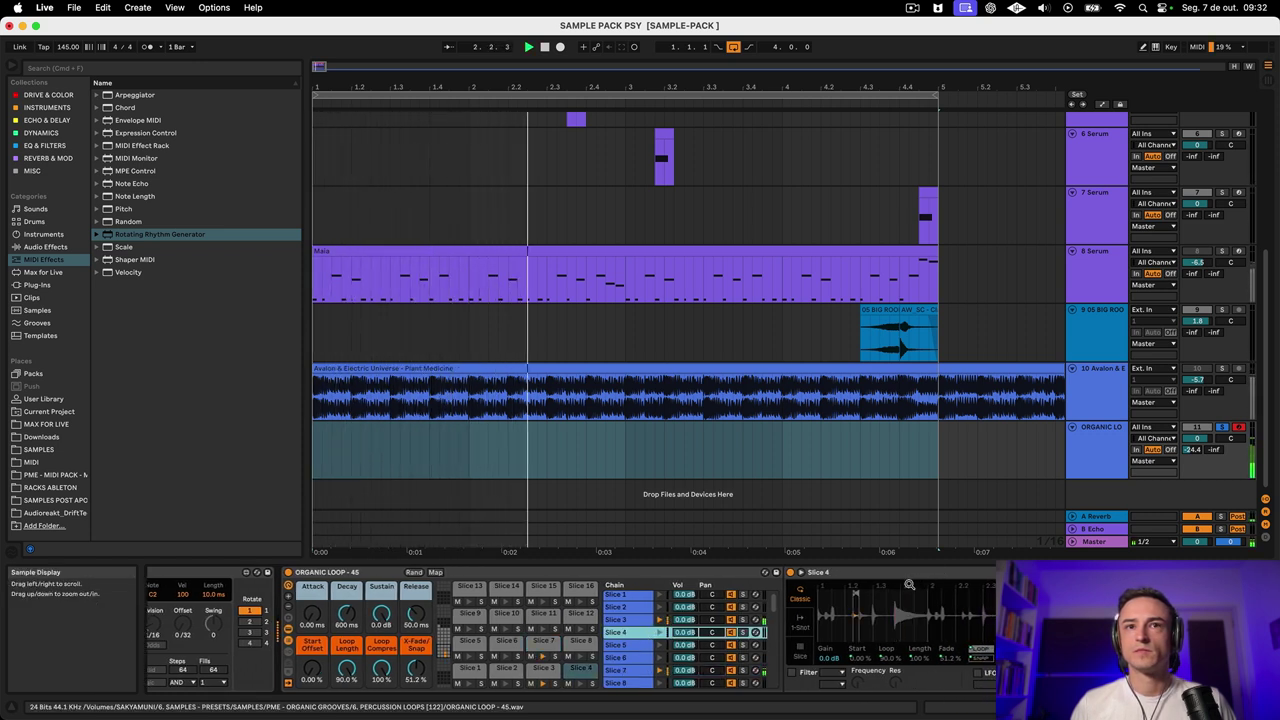
left_click(625, 620)
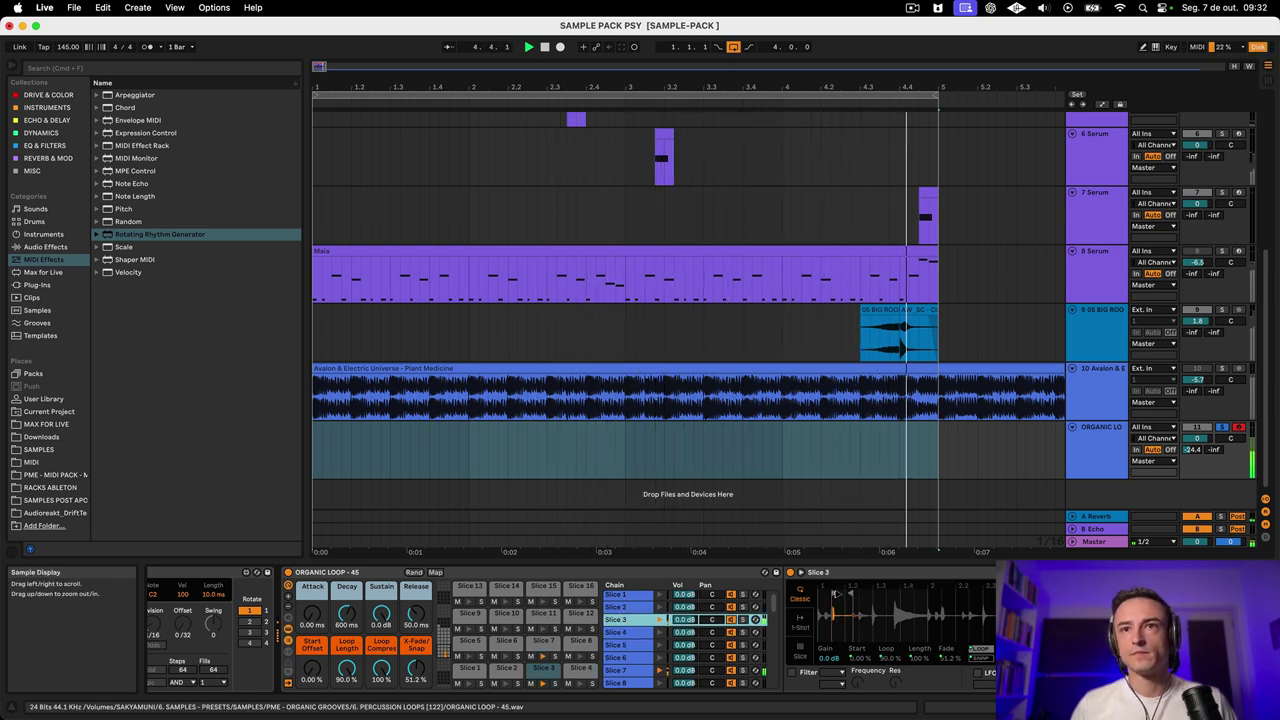
- Set generator 2's output note to G1 and its note length to 34.8 ms, auditioning the change
scroll(330, 596, "left", 5)
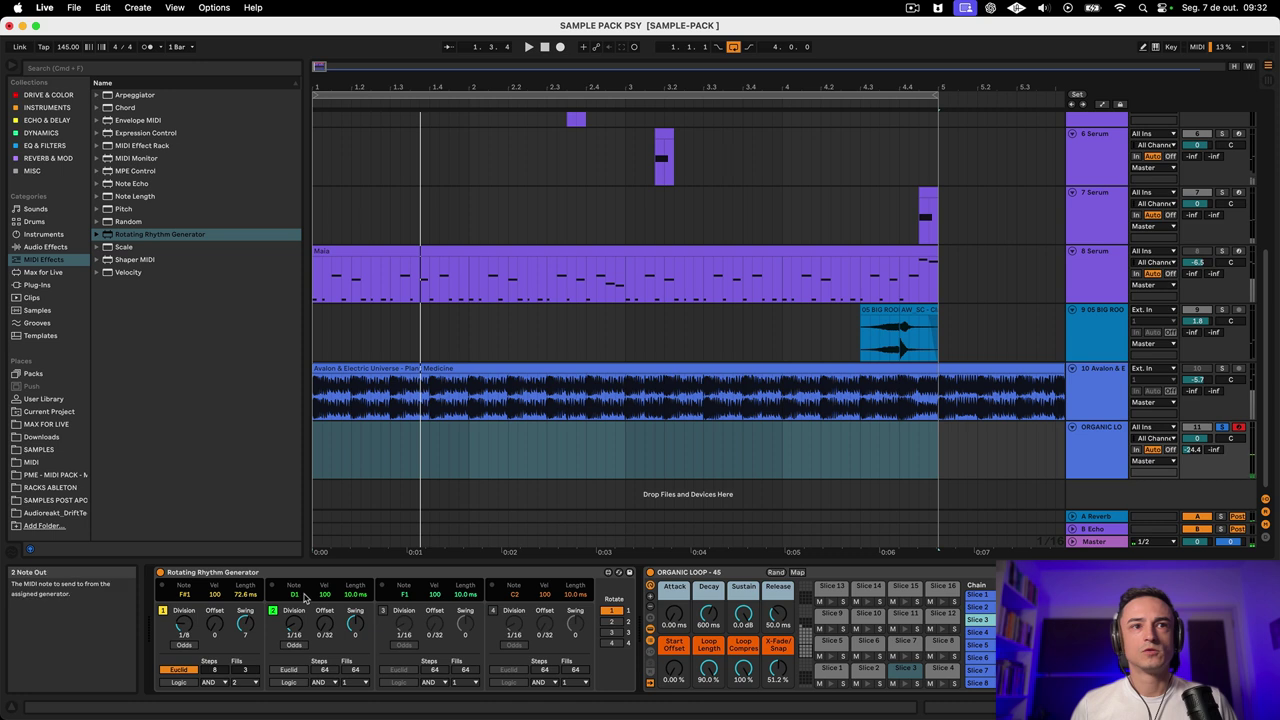
left_click_drag(295, 594, 295, 586)
key("space")
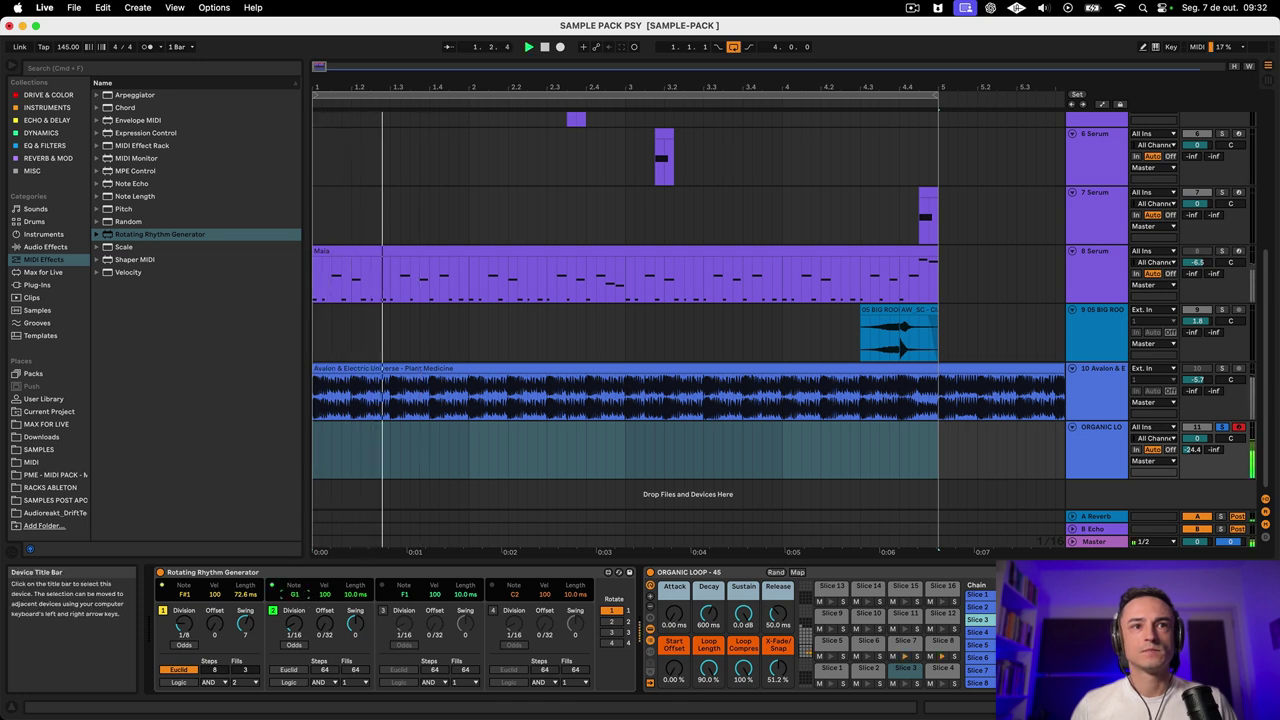
left_click_drag(295, 586, 295, 590)
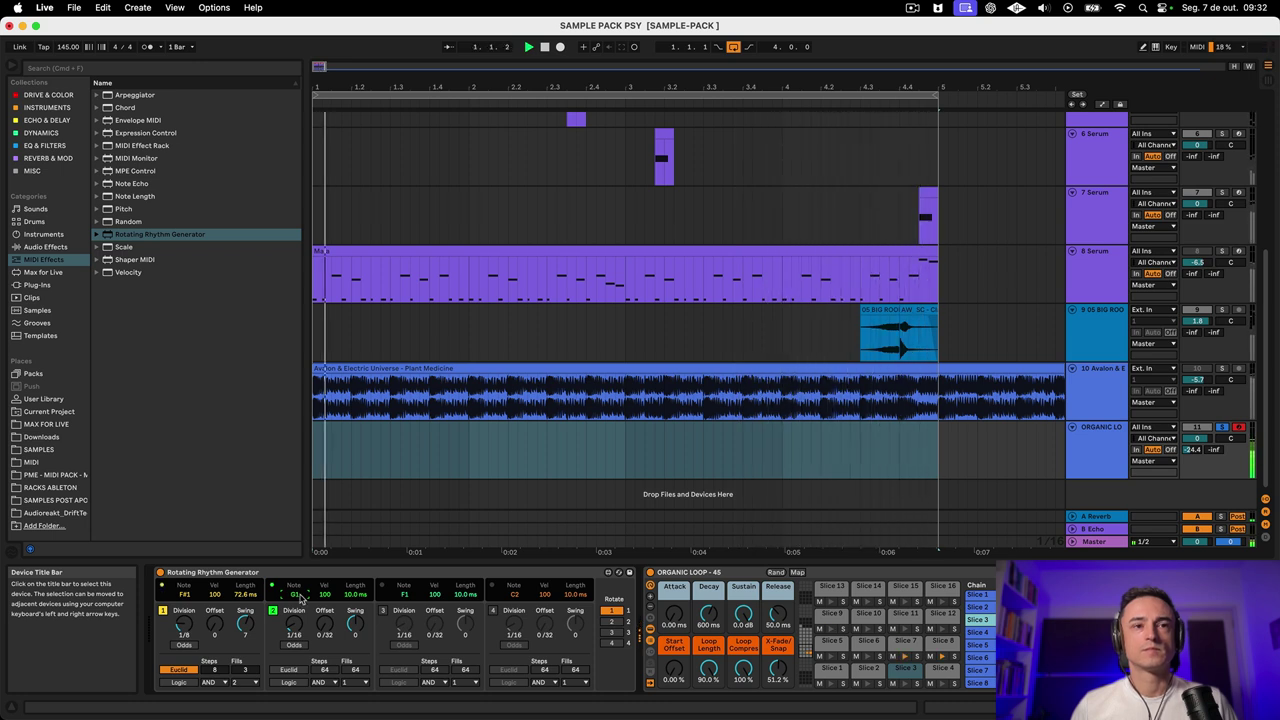
key("space")
mouse_move(355, 594)
left_mouse_down()
mouse_move(355, 572)
mouse_move(355, 593)
left_mouse_up()
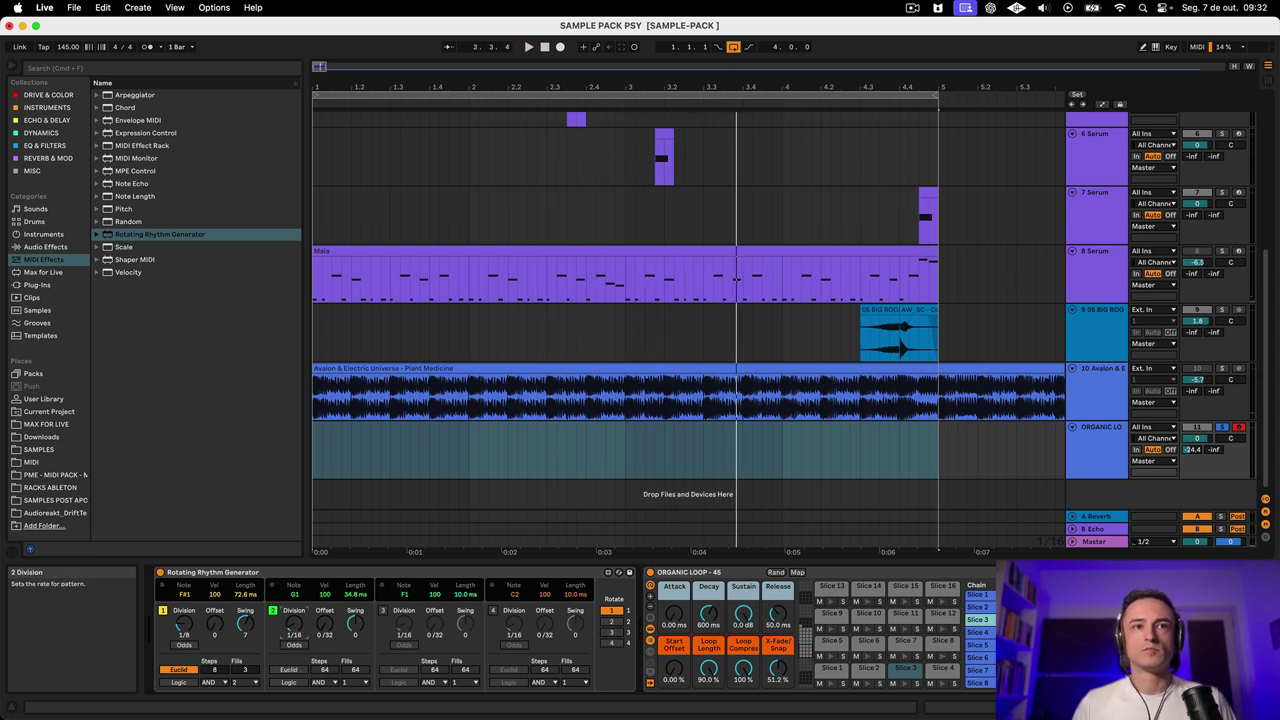
- Enable Euclidean mode on generator 2 with 8 steps and 5 fills, and set its division to 1/16, auditioning the pattern
key("space")
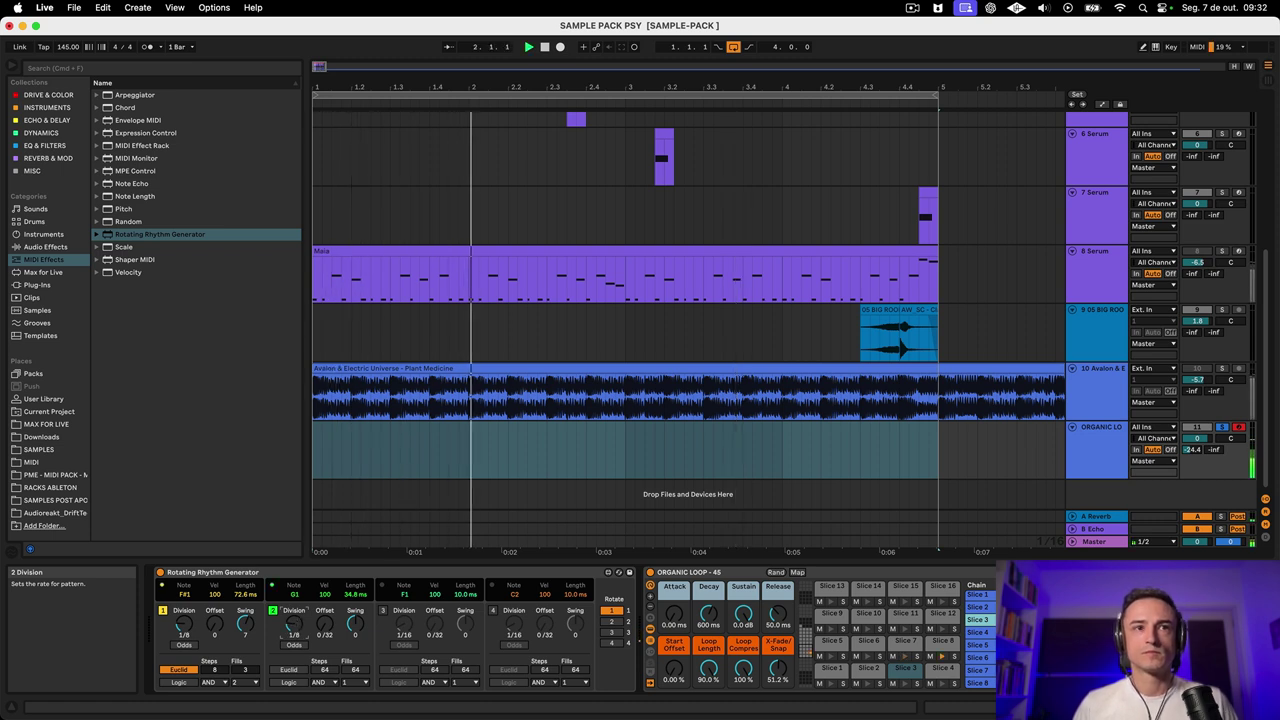
left_click(287, 669)
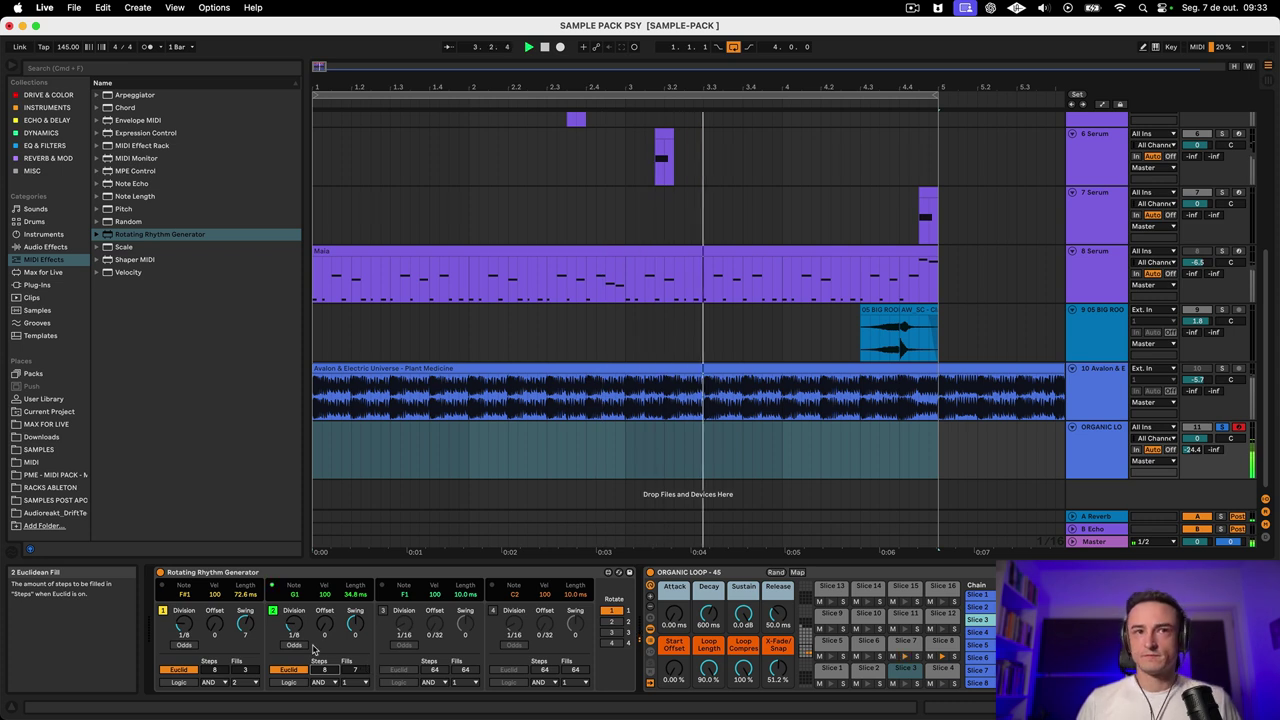
left_click_drag(294, 624, 294, 632)
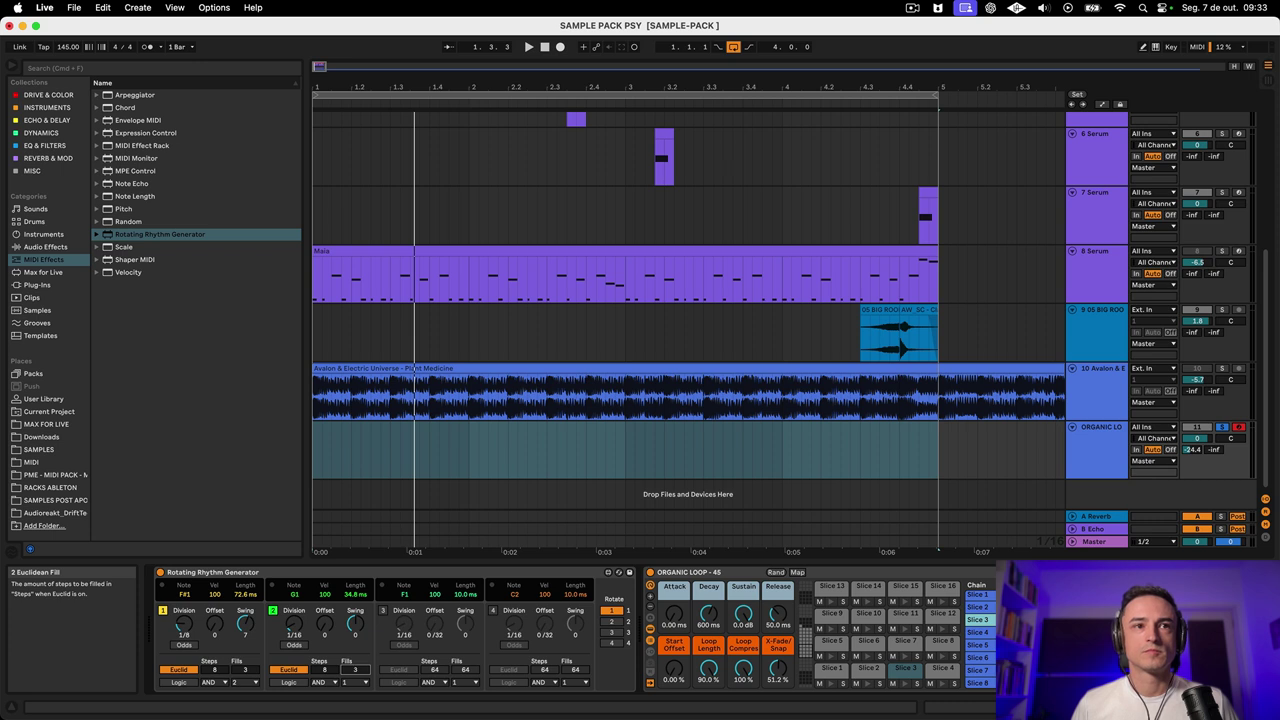
key("space")
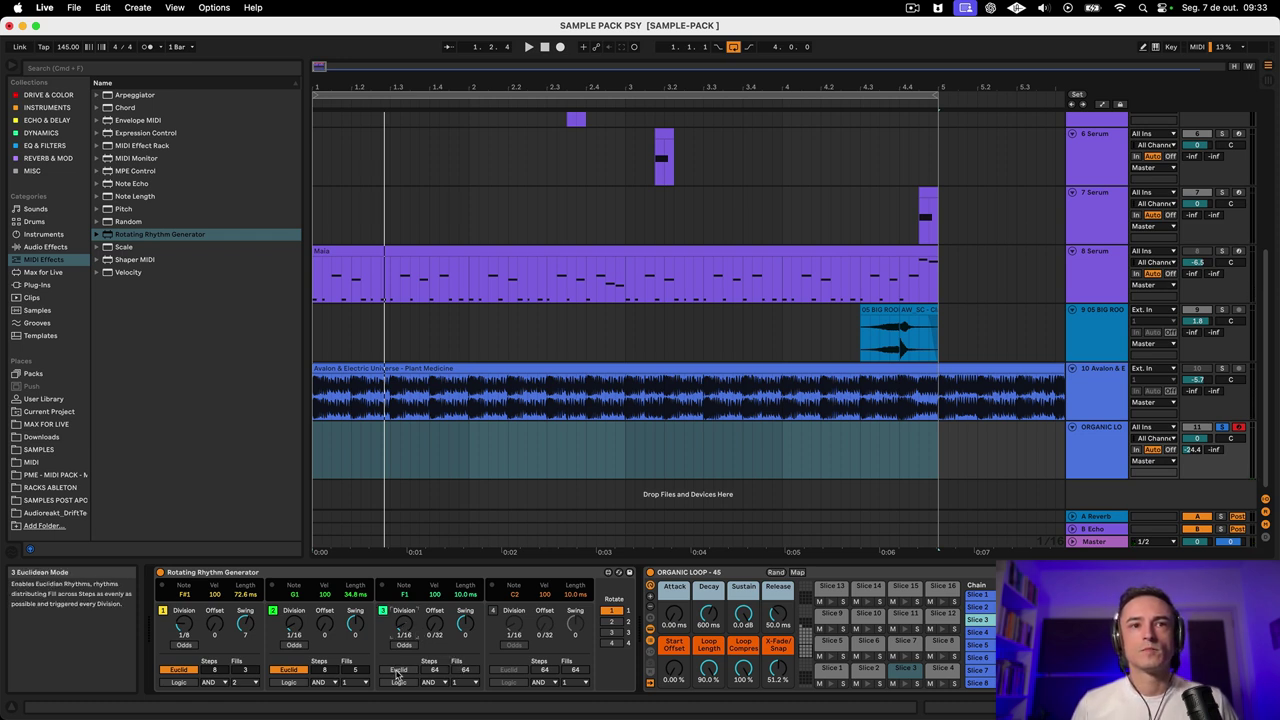
- Turn on generator 3 with a 24.9 ms note length and a Euclidean pattern of 7 steps and 3 fills
key("space")
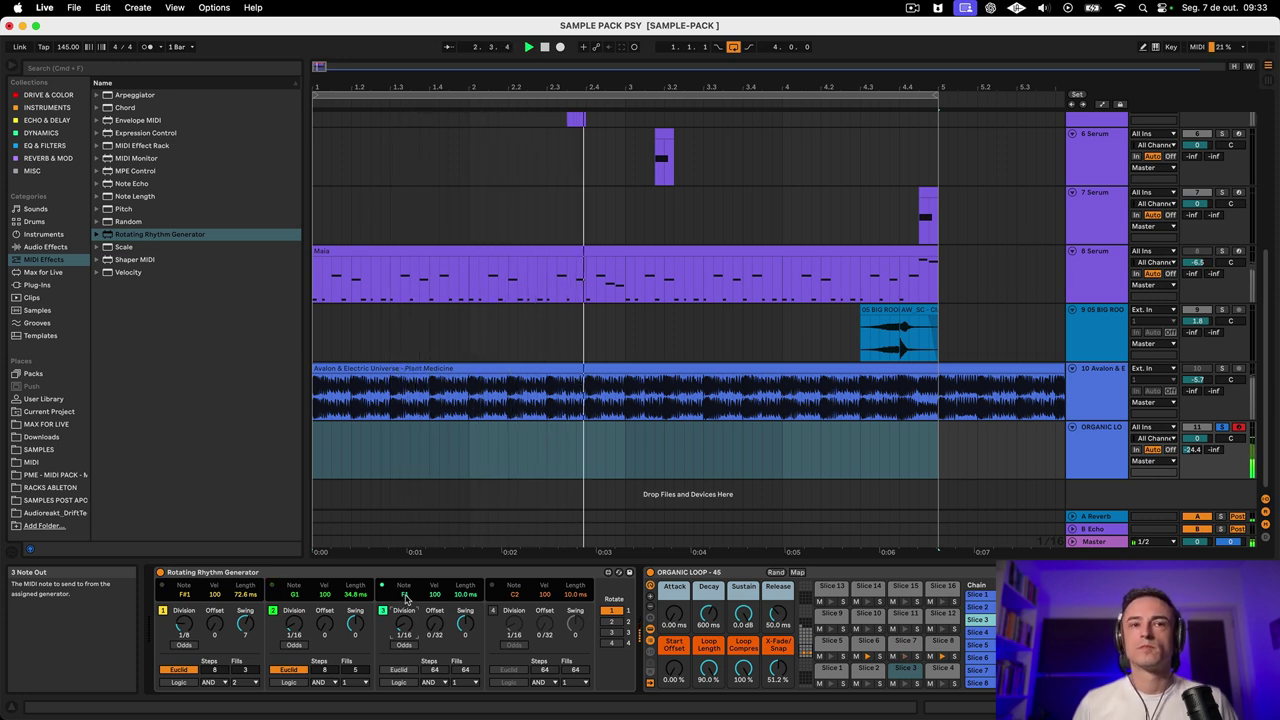
mouse_move(465, 595)
left_mouse_down()
mouse_move(465, 555)
mouse_move(465, 582)
left_mouse_up()
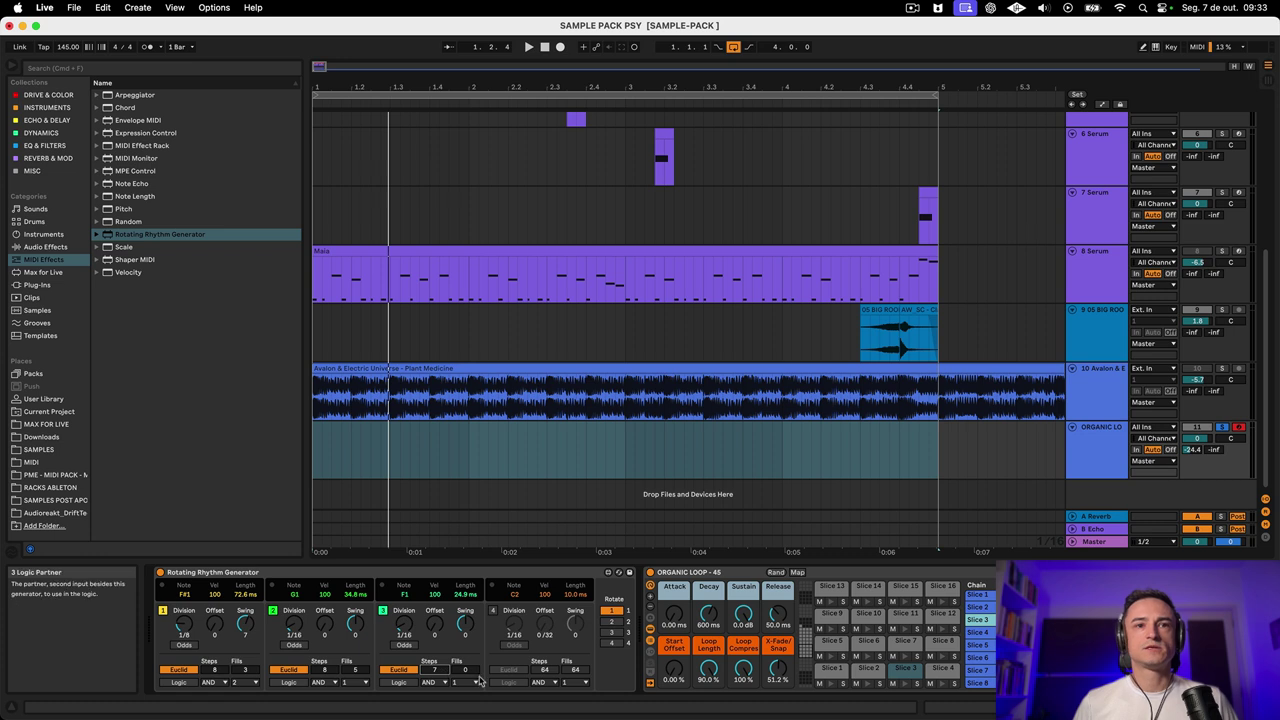
key("space")
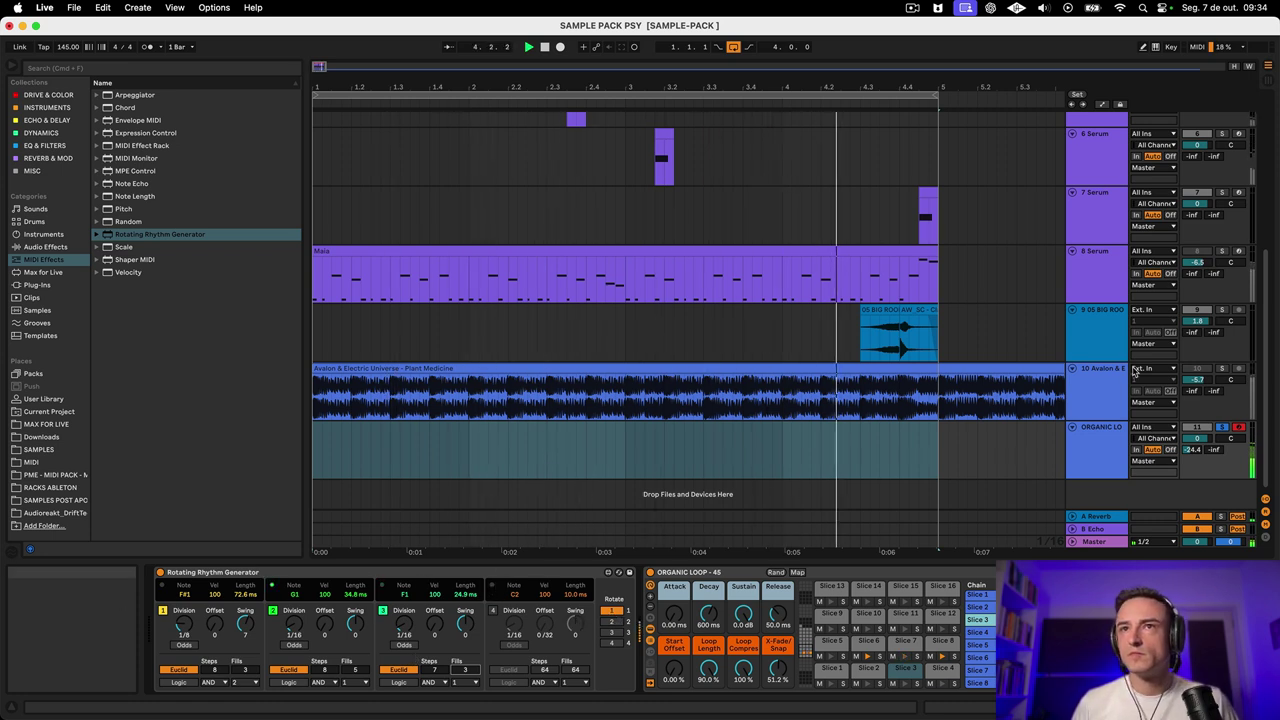
- Insert a new MIDI track below the ORGANIC LOOP track and select it
left_click(1093, 437)
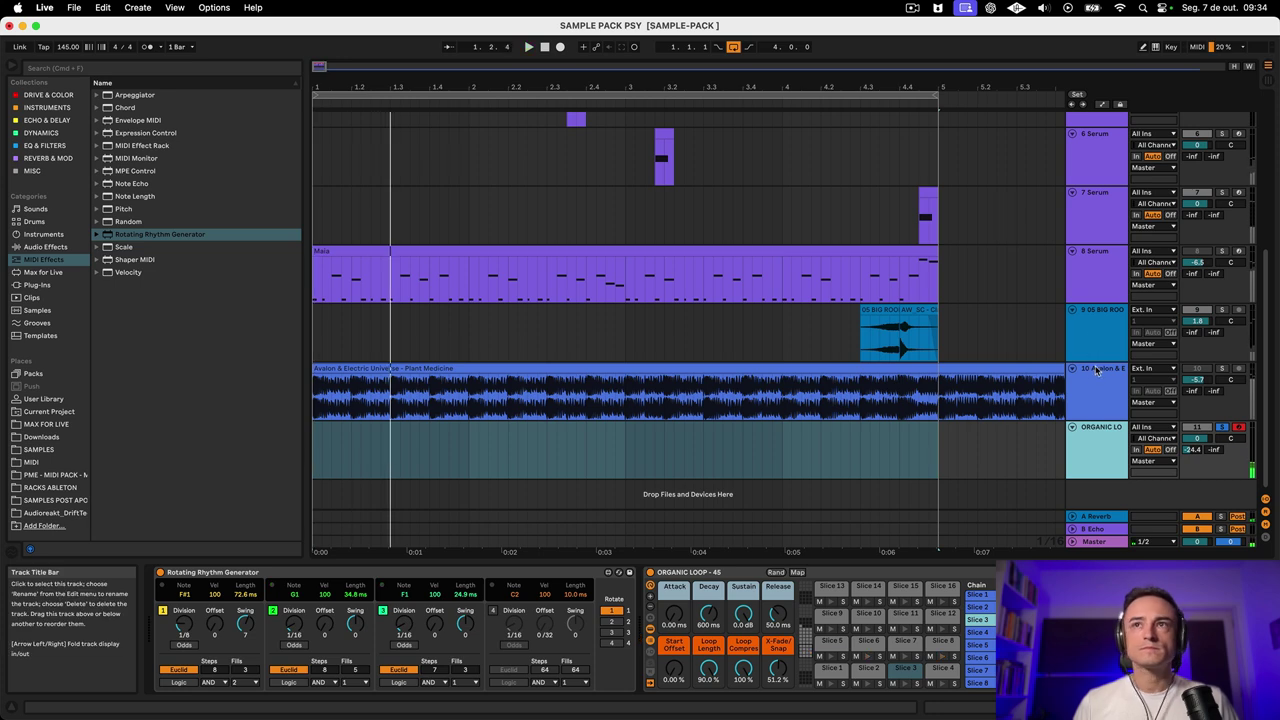
left_click(1104, 263)
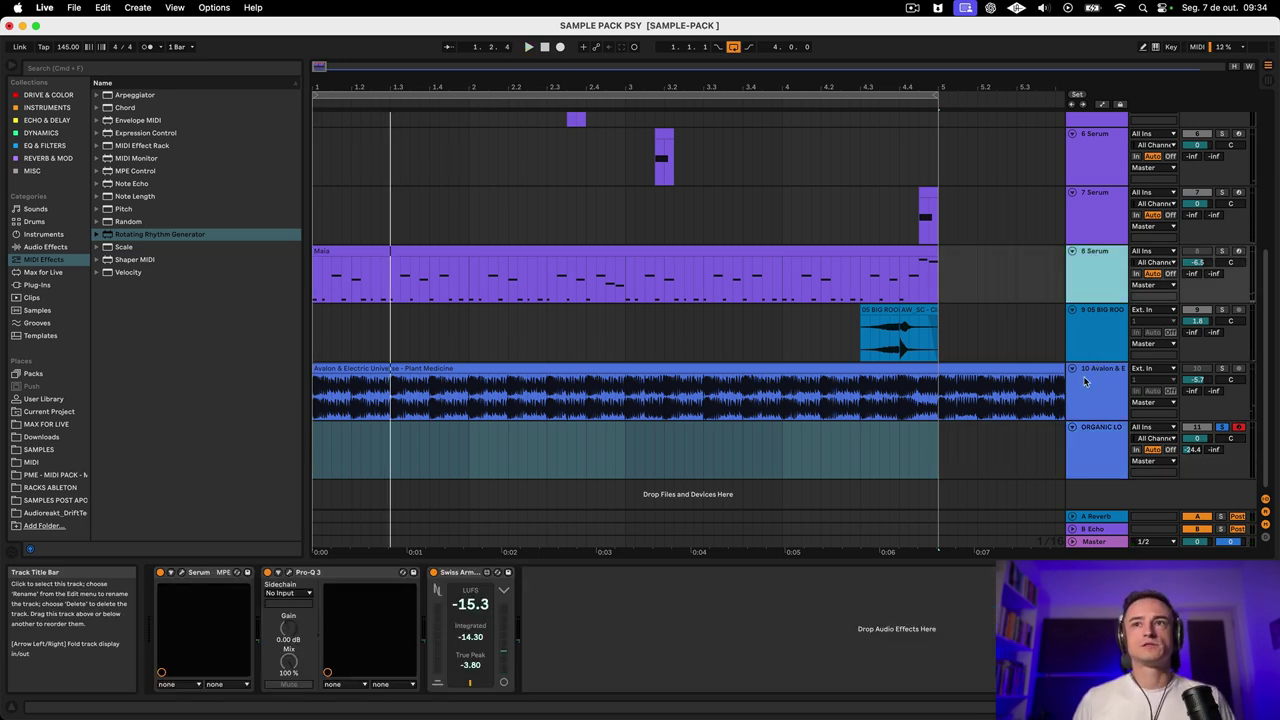
left_click(1104, 449)
right_click(1099, 497)
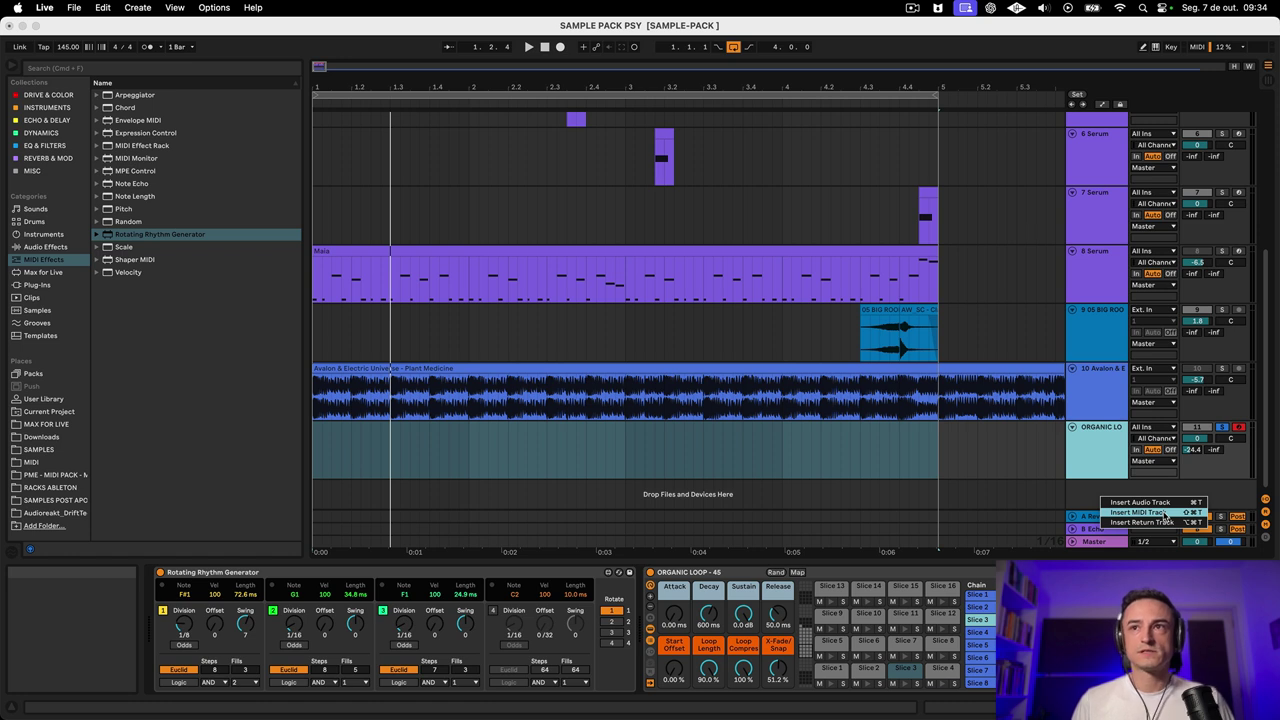
left_click(1140, 512)
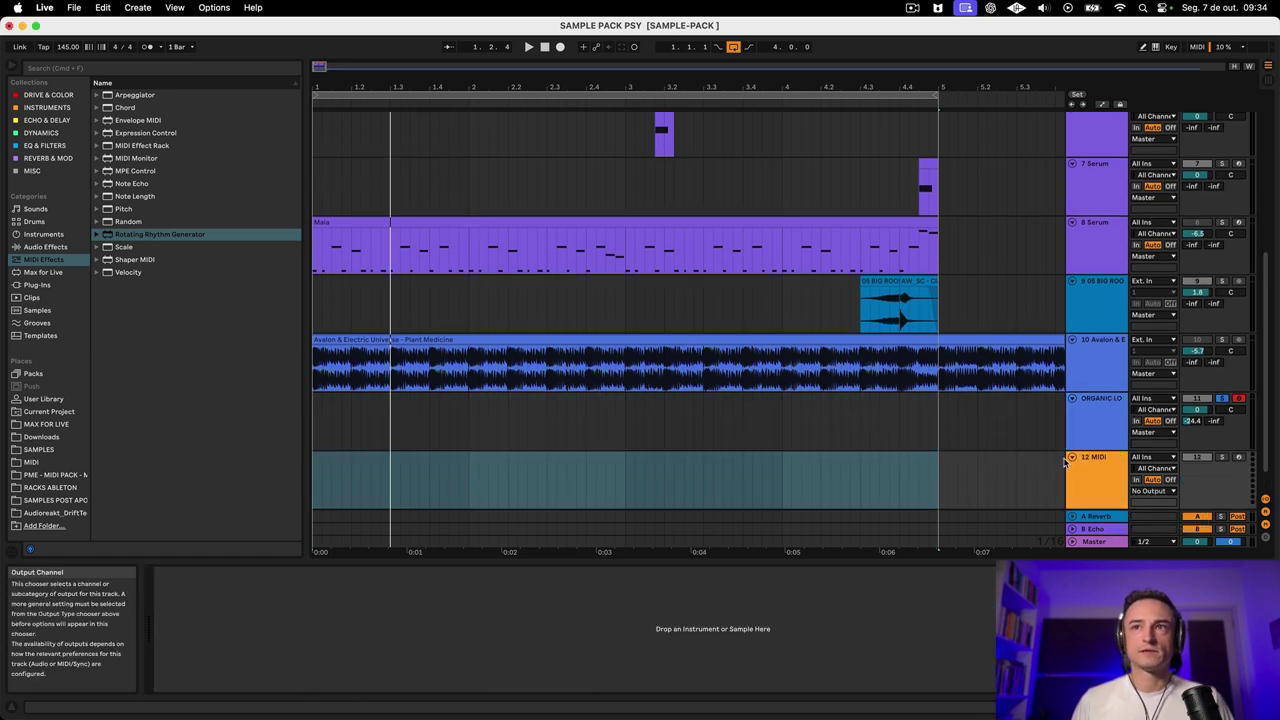
left_click(1112, 481)
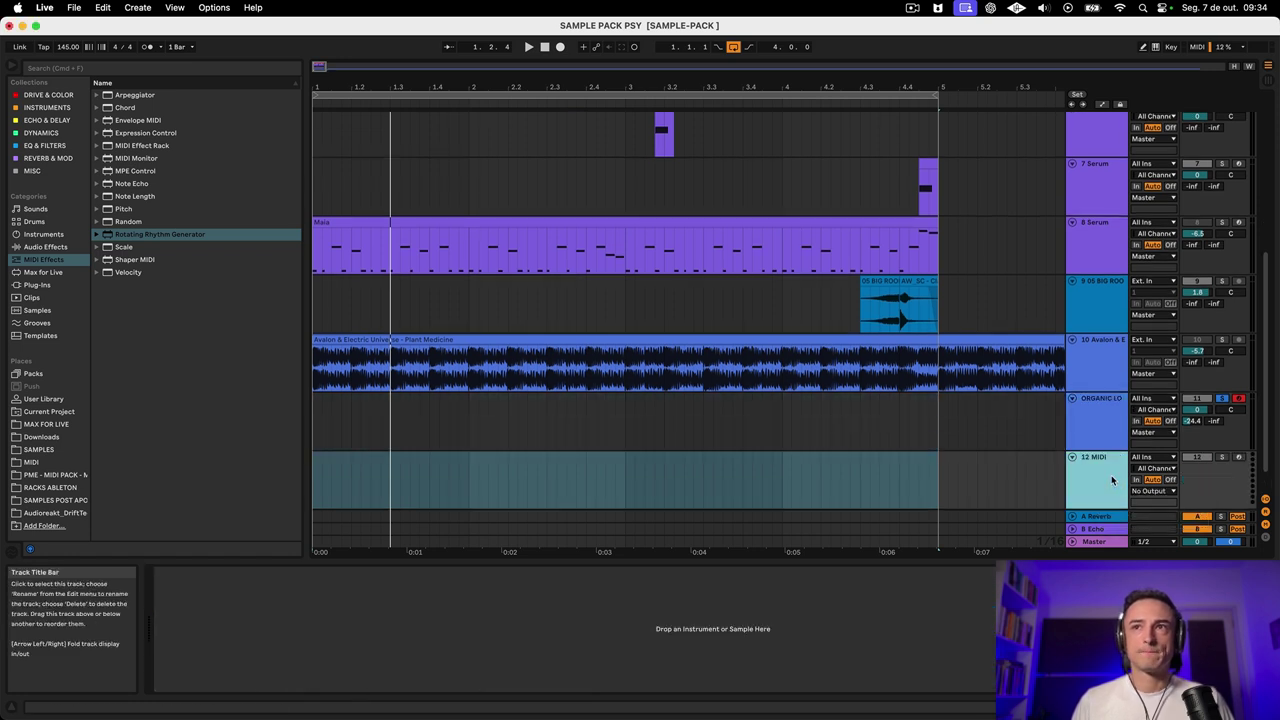
- Arm the 12 MIDI track for recording and take its MIDI input from the ORGANIC LOOP track
left_click(1238, 458)
left_click(1160, 457)
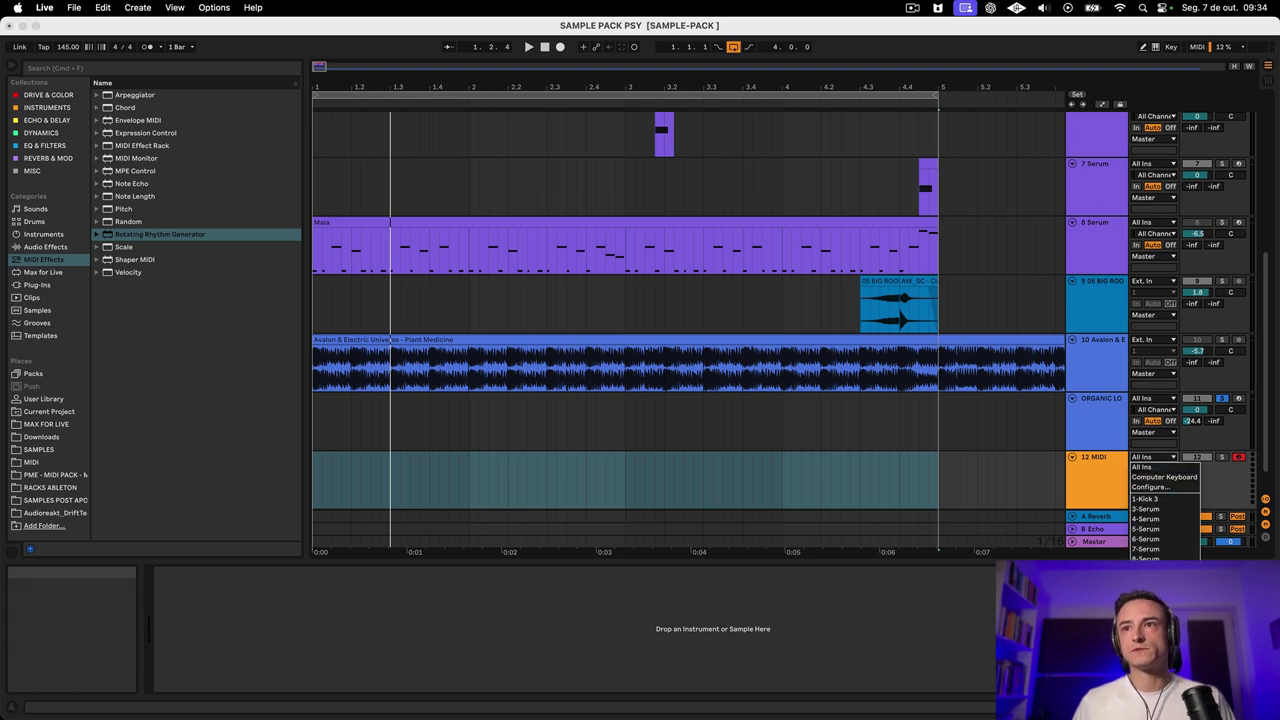
left_click(1150, 569)
left_click(1085, 495)
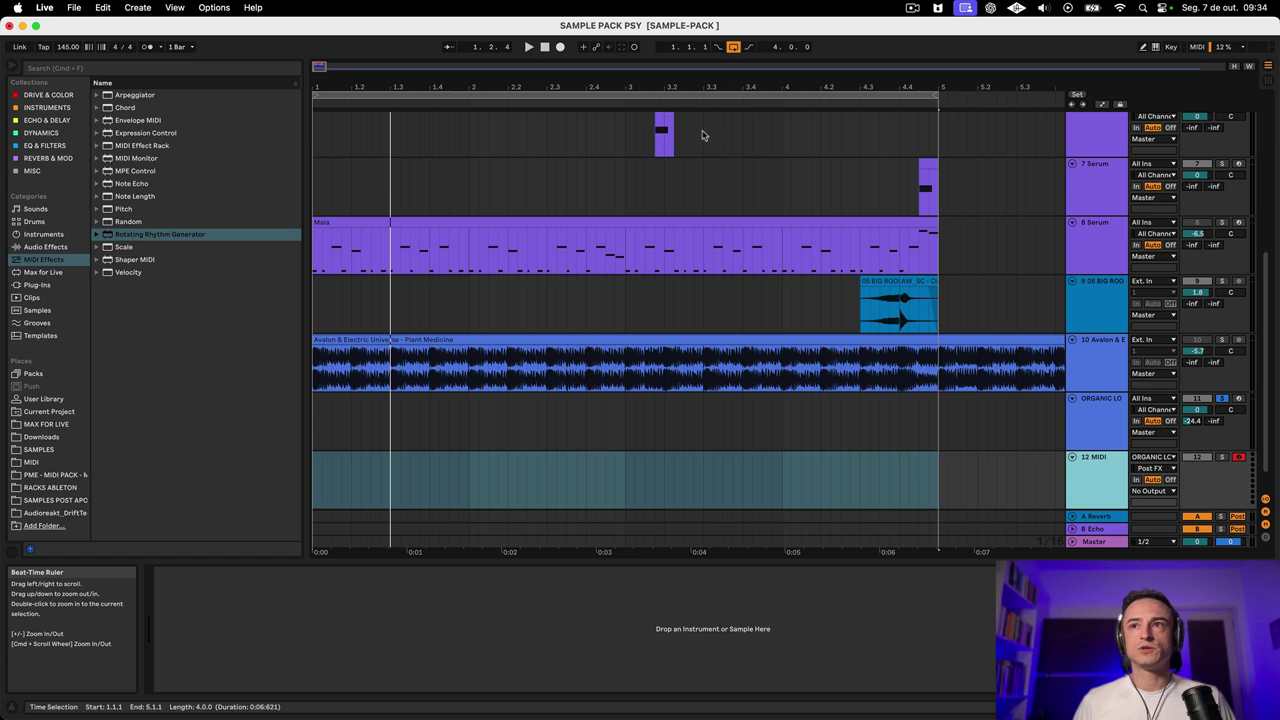
- Record the generated rhythm on the 12 MIDI track over the four-bar loop and extend the clip's start back to bar 1
left_click(561, 47)
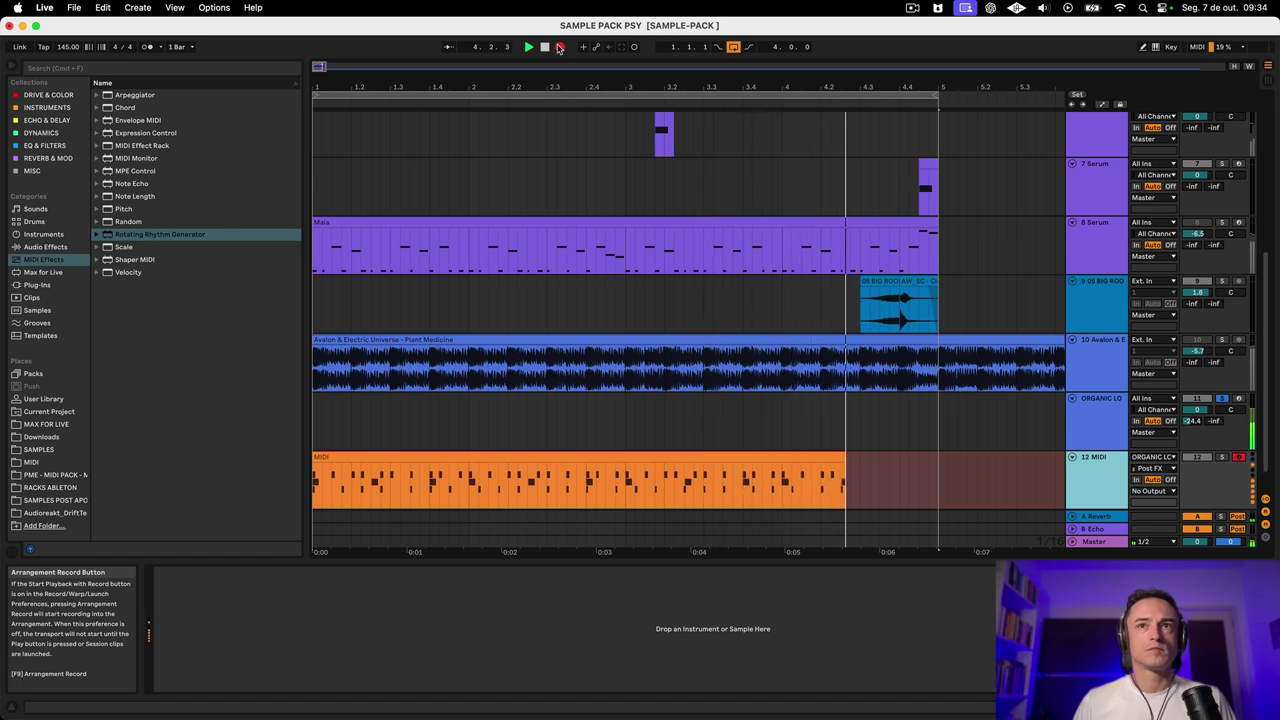
left_click(559, 47)
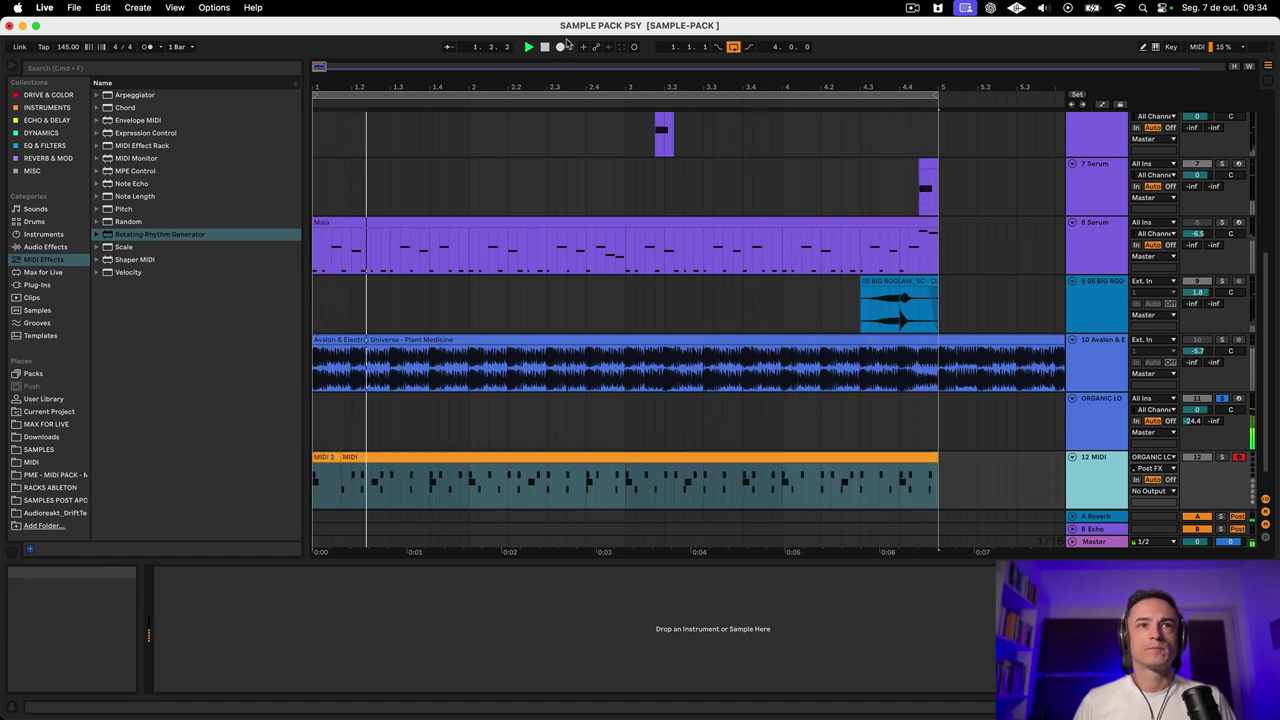
left_click(348, 457)
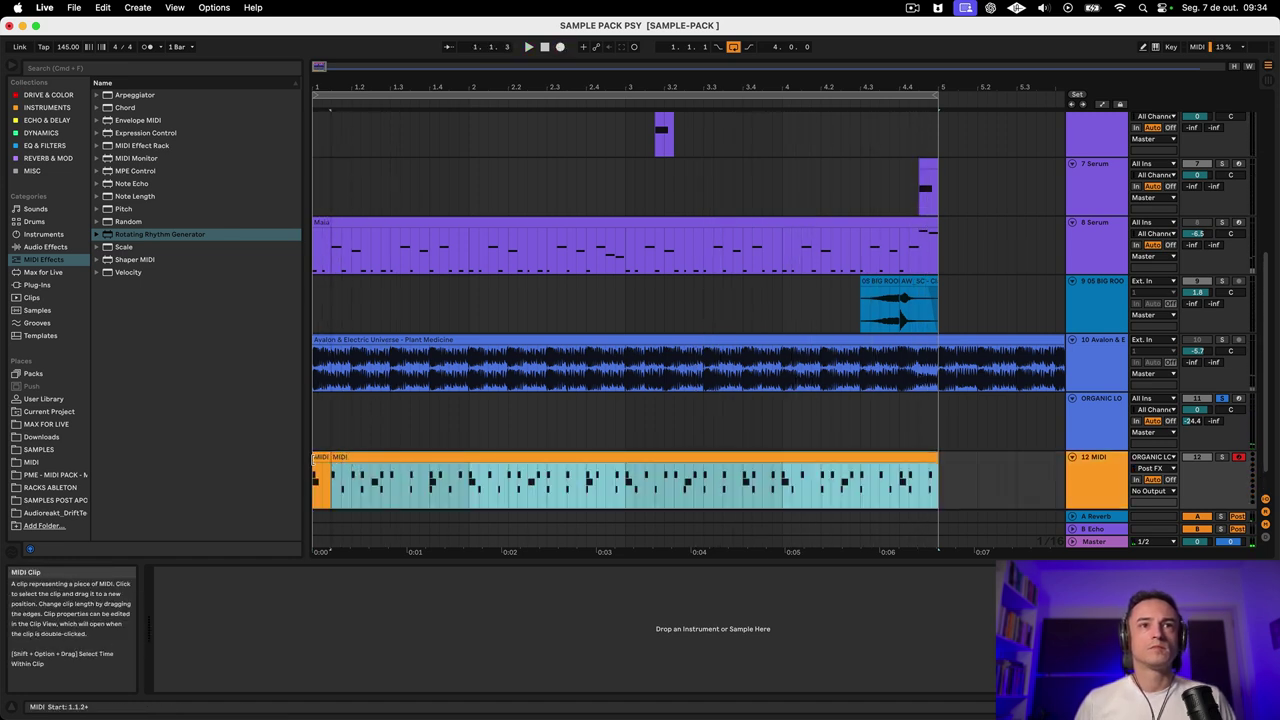
- Examine the recorded notes of the MIDI clip in the note editor, zooming in on the first bar, and return to the arrangement
double_click(379, 456)
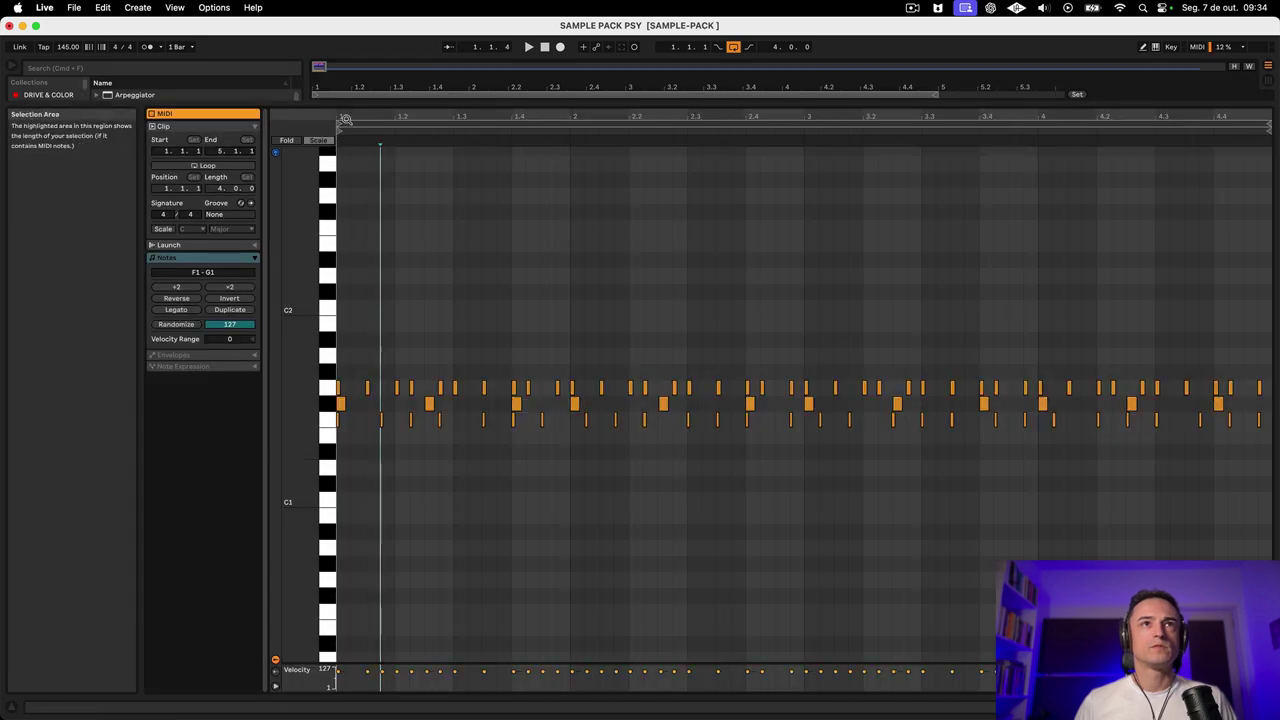
left_click_drag(350, 117, 350, 142)
left_click_drag(303, 283, 347, 283)
scroll(516, 332, "down", 3)
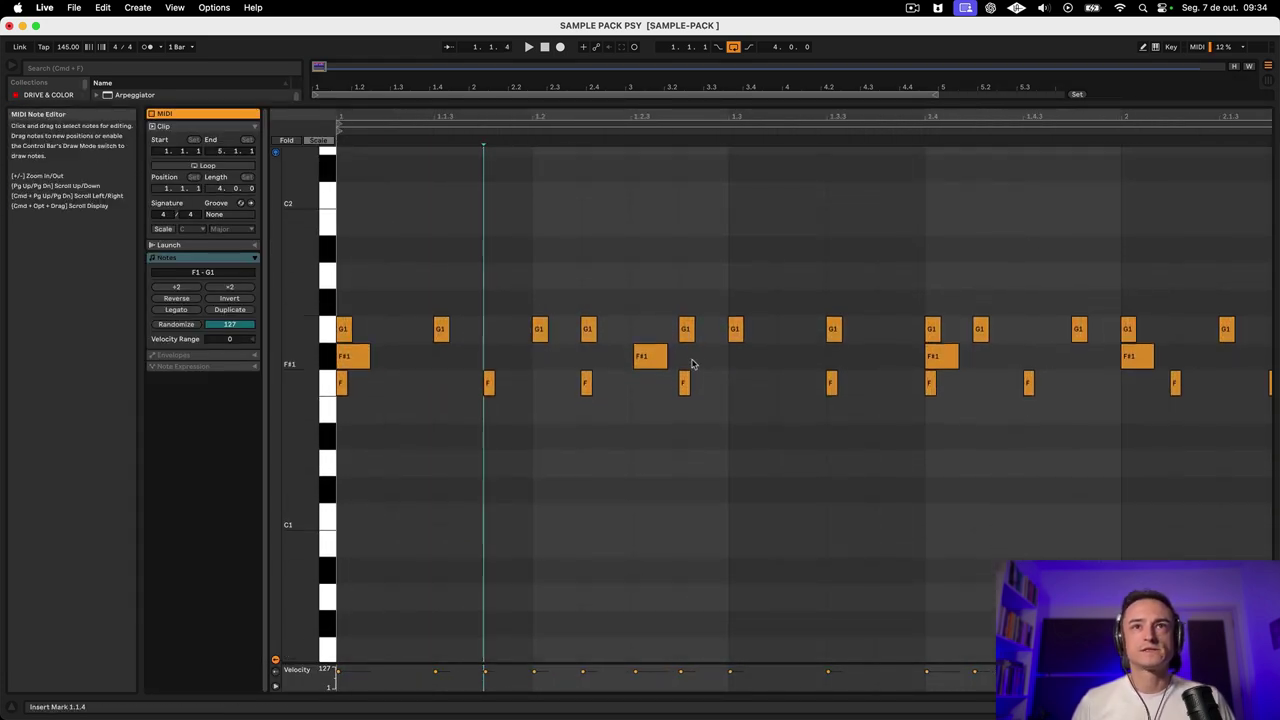
left_click_drag(640, 117, 640, 80)
key("shift+Tab")
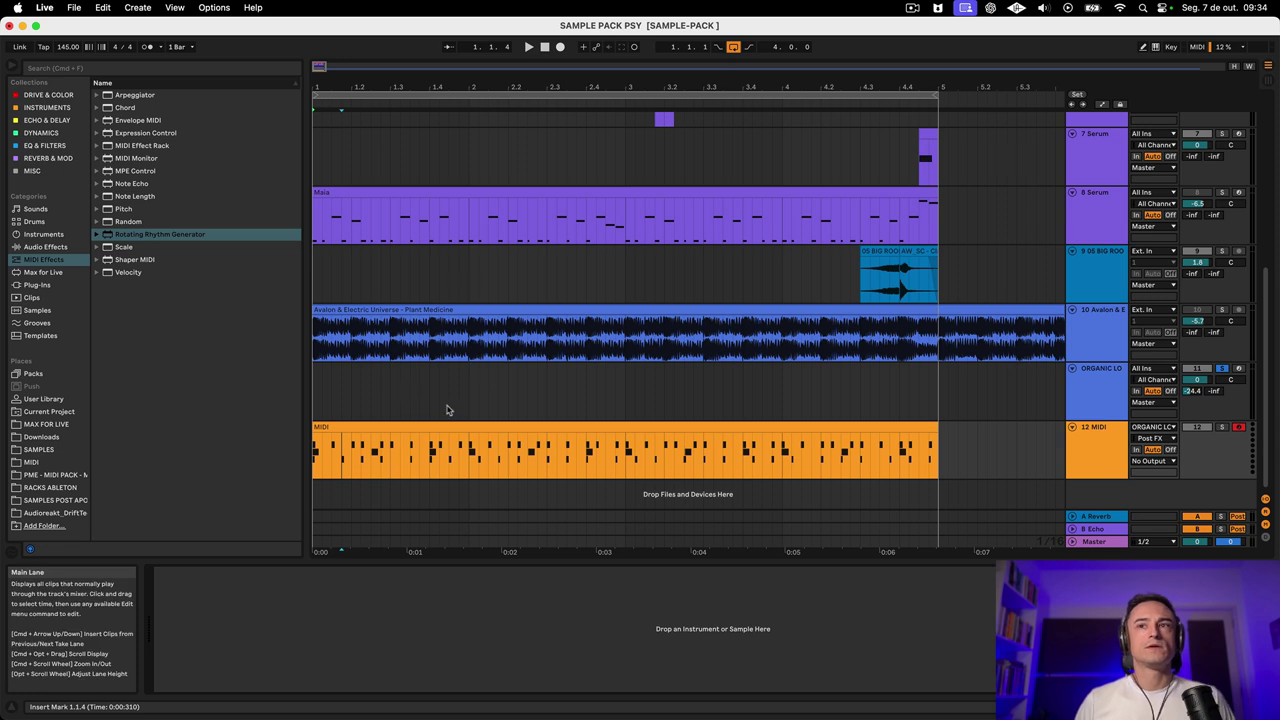
- Delete the recorded clip from the 12 MIDI track
left_click(1110, 458)
left_click(1082, 371)
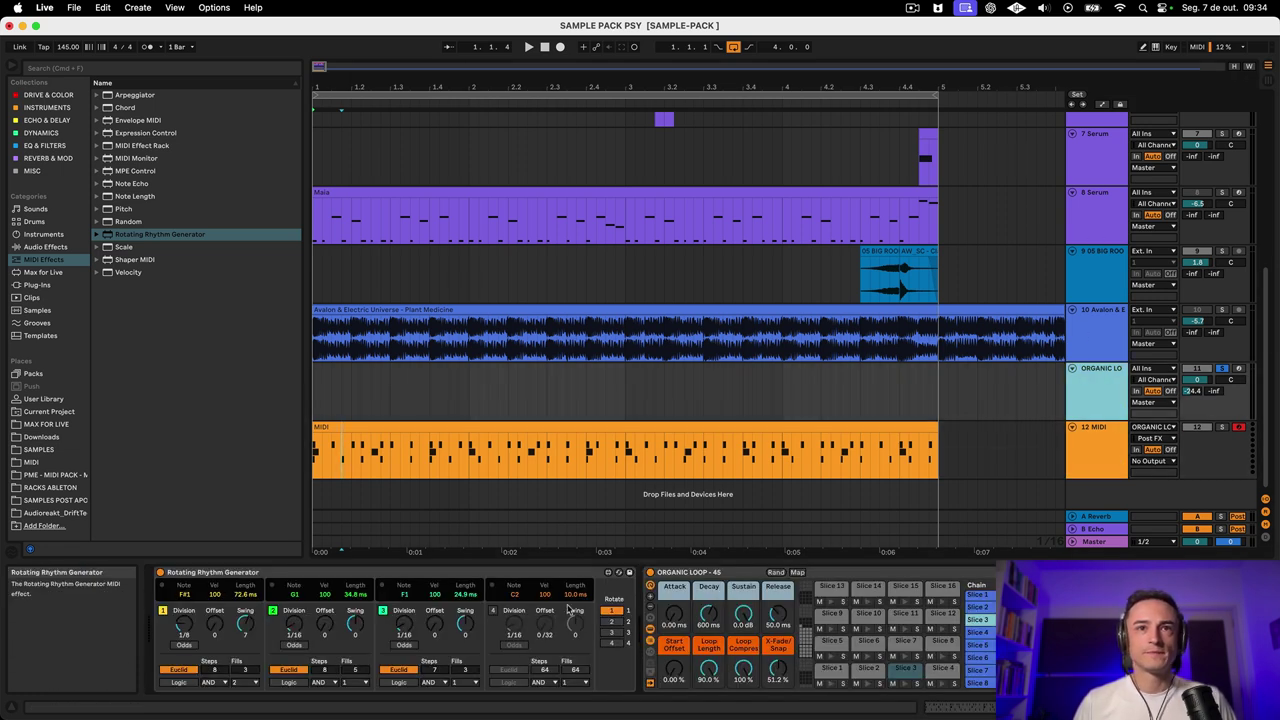
left_click(528, 580)
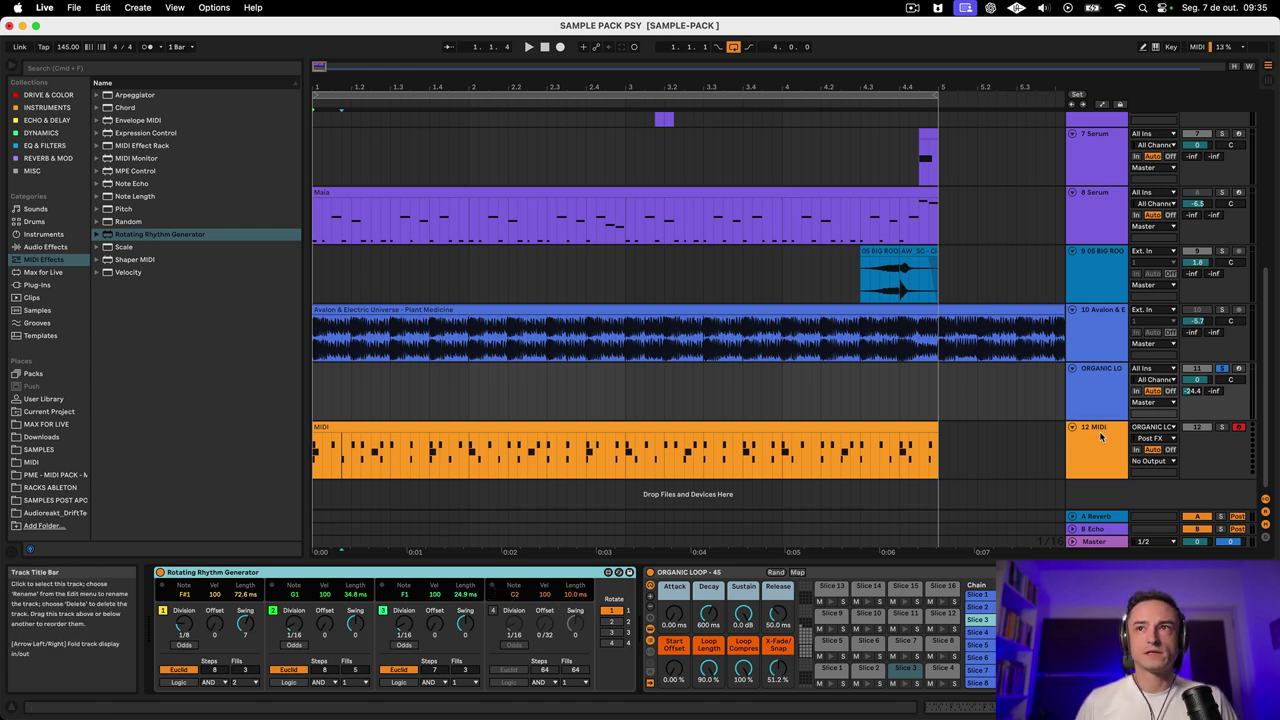
left_click(895, 428)
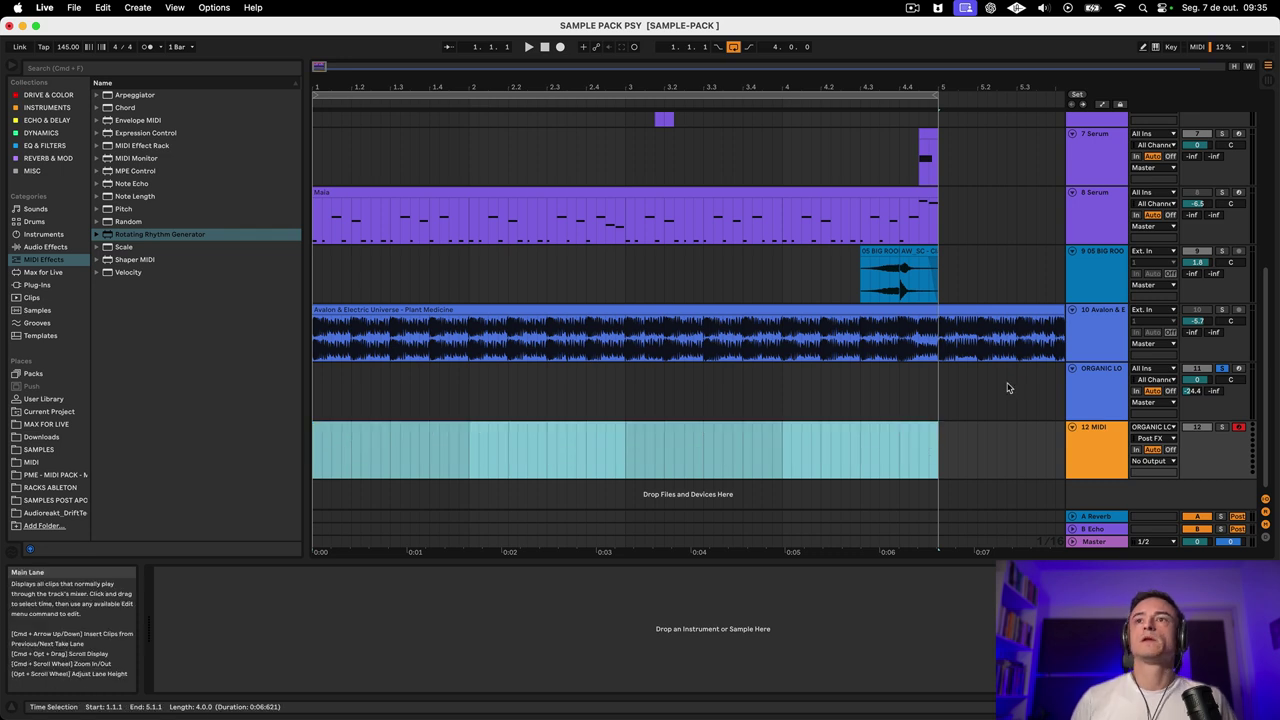
- Turn on generator 4 of the ORGANIC LOOP track's Rotating Rhythm Generator with division 3/16 and swing 8 during playback
left_click(1056, 385)
key("space")
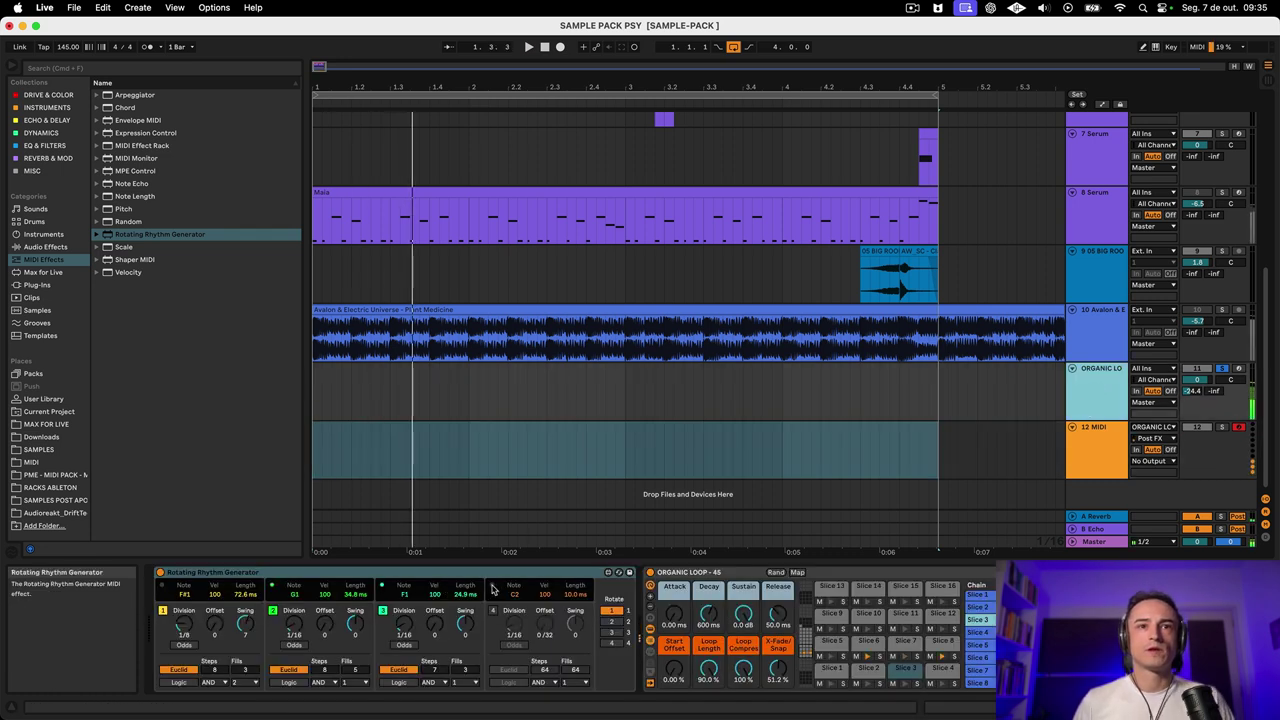
left_click(491, 588)
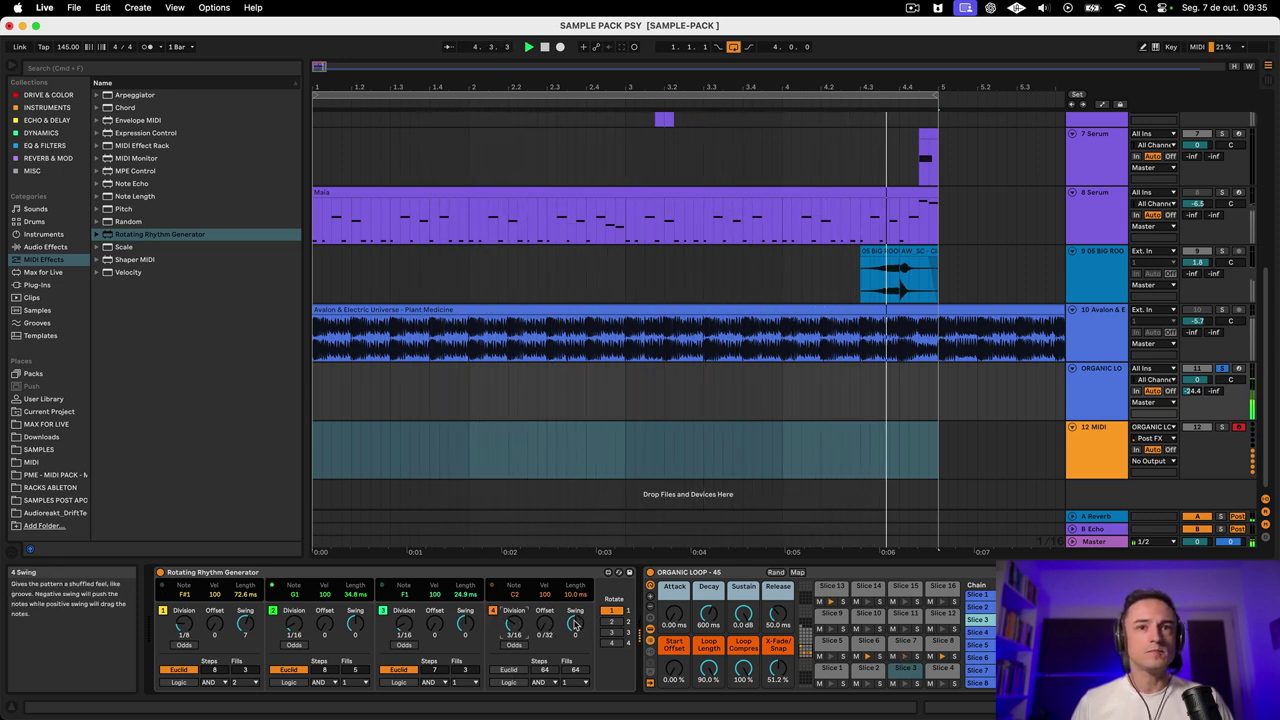
left_click_drag(575, 624, 575, 619)
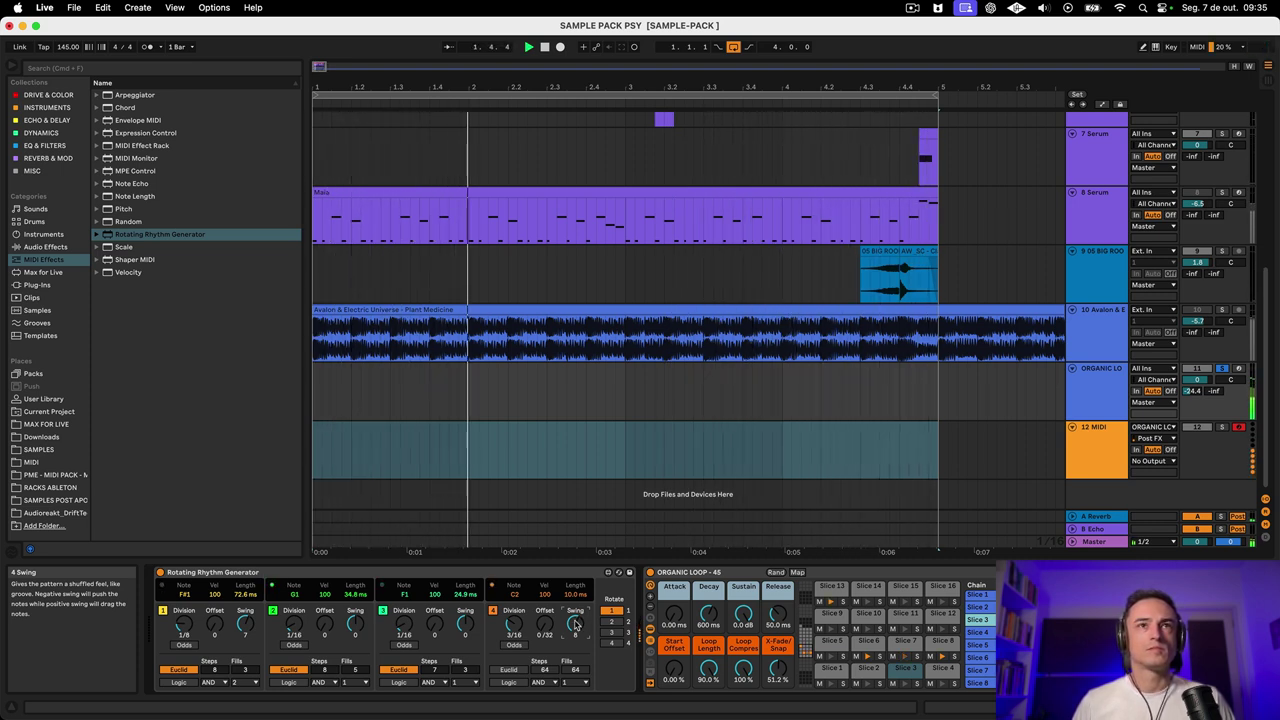
- Insert four new audio tracks directly below the 8 Serum track
left_click(1095, 214)
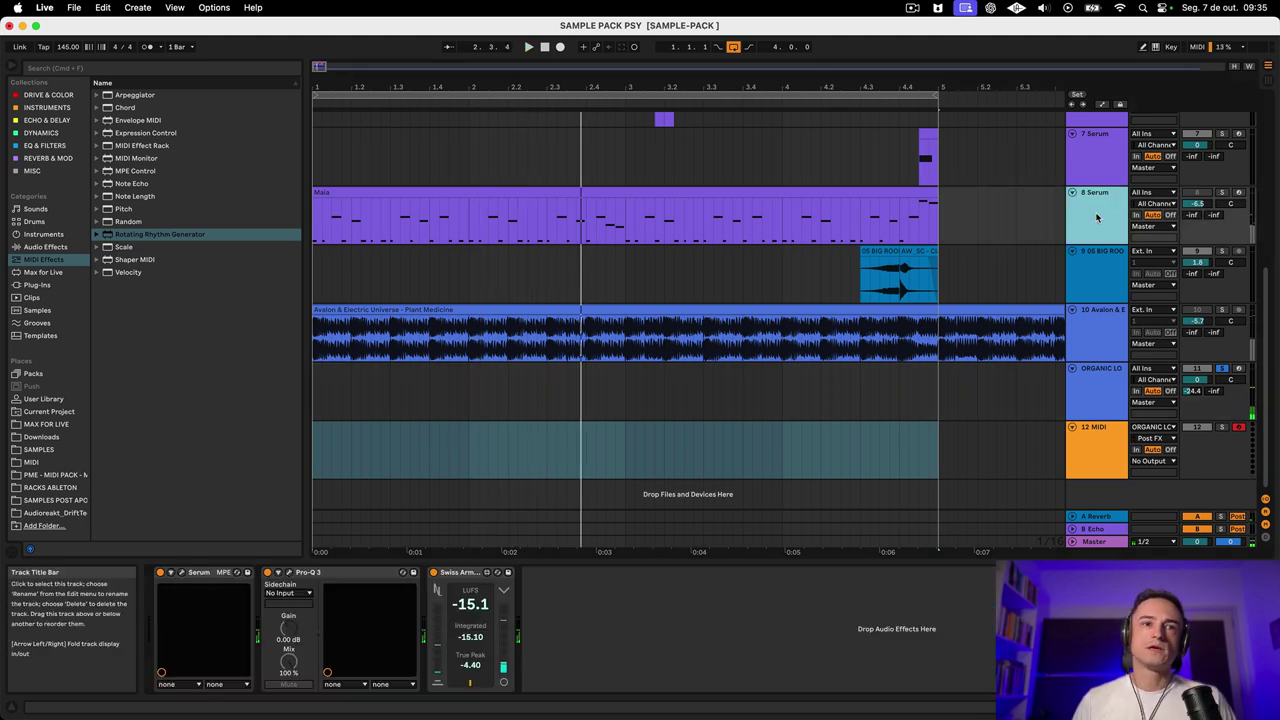
right_click(1096, 217)
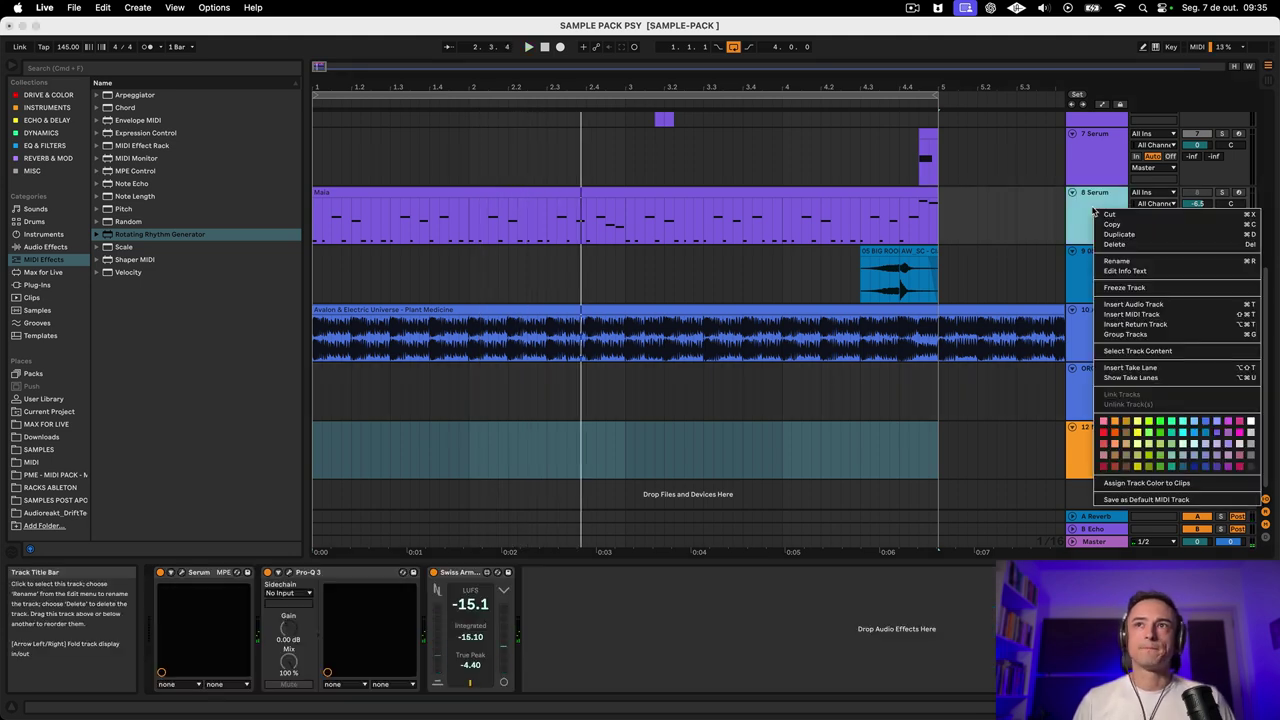
left_click(1133, 304)
right_click(1097, 258)
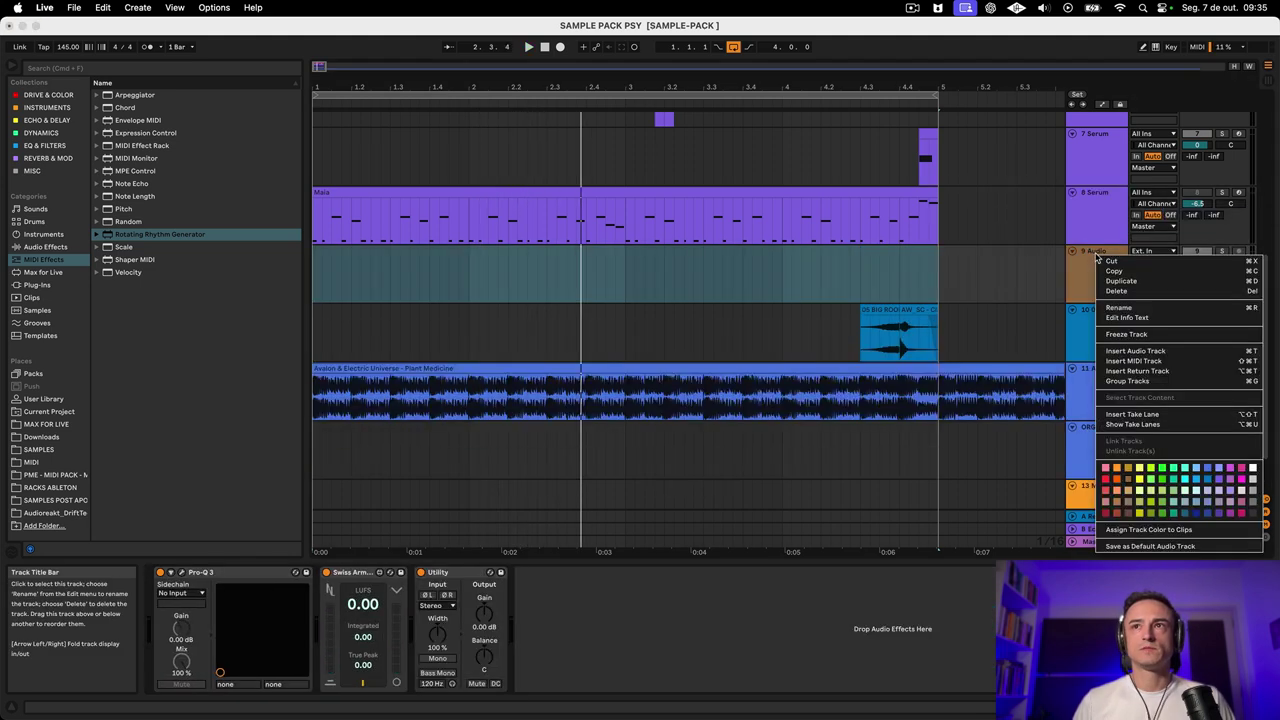
left_click(1117, 348)
right_click(1089, 318)
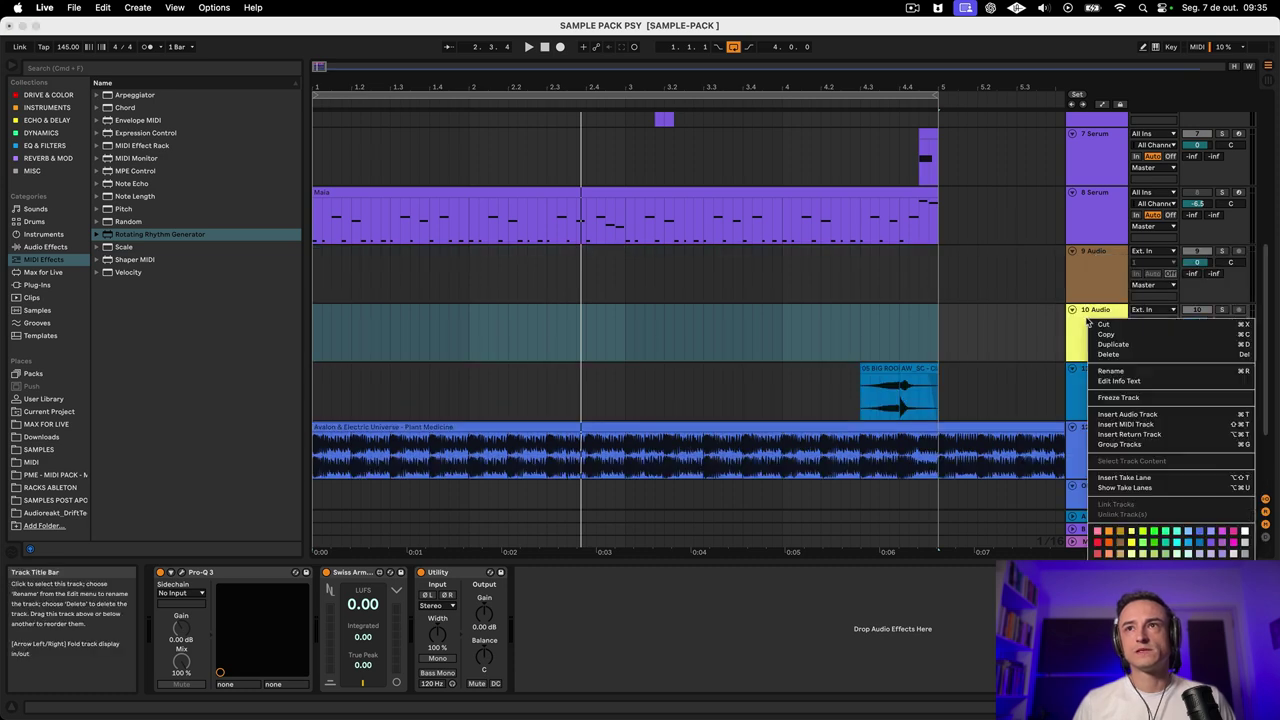
left_click(1155, 413)
right_click(1112, 387)
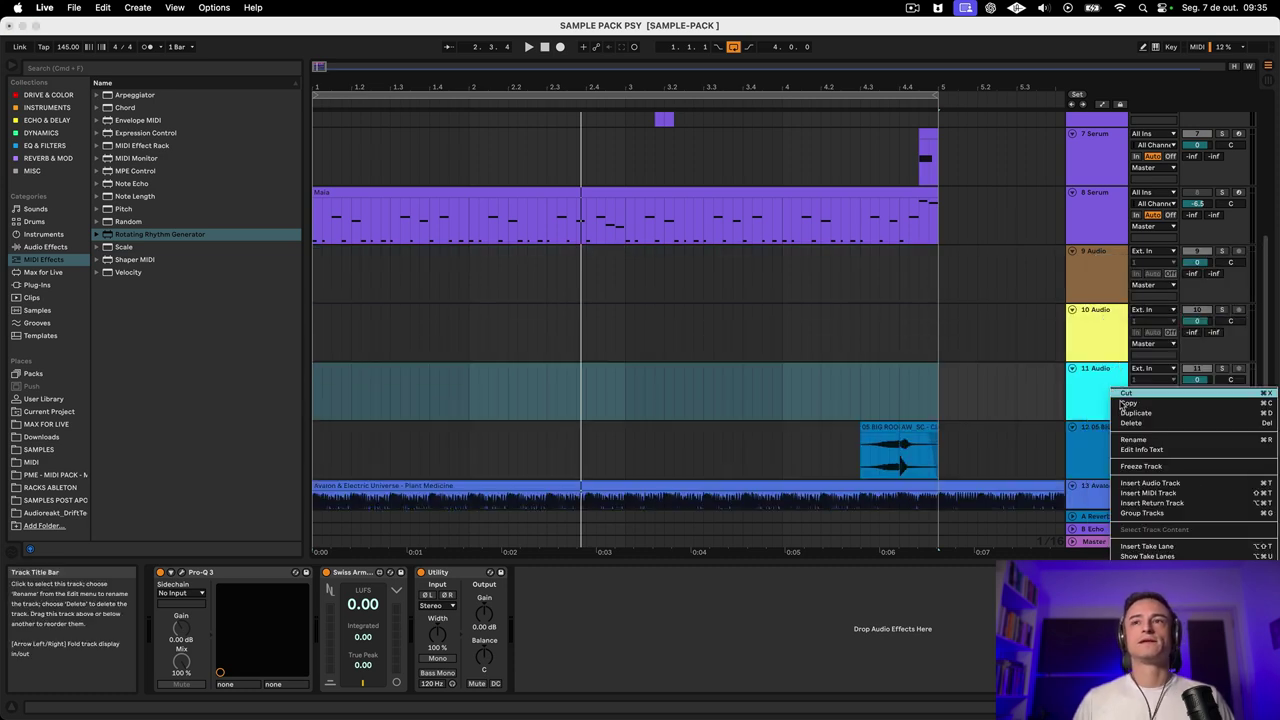
left_click(1187, 484)
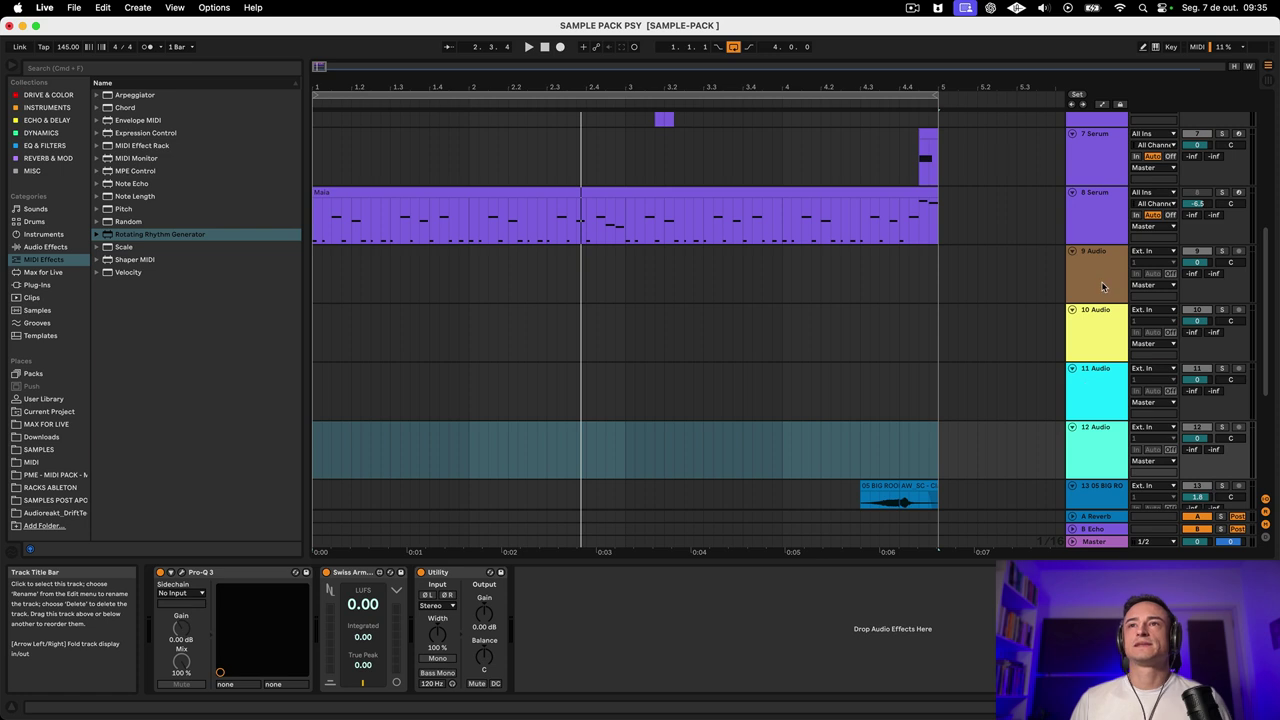
- Look over the new audio tracks and show the devices of the ORGANIC LOOP track
left_click(1208, 252)
left_click(1183, 210)
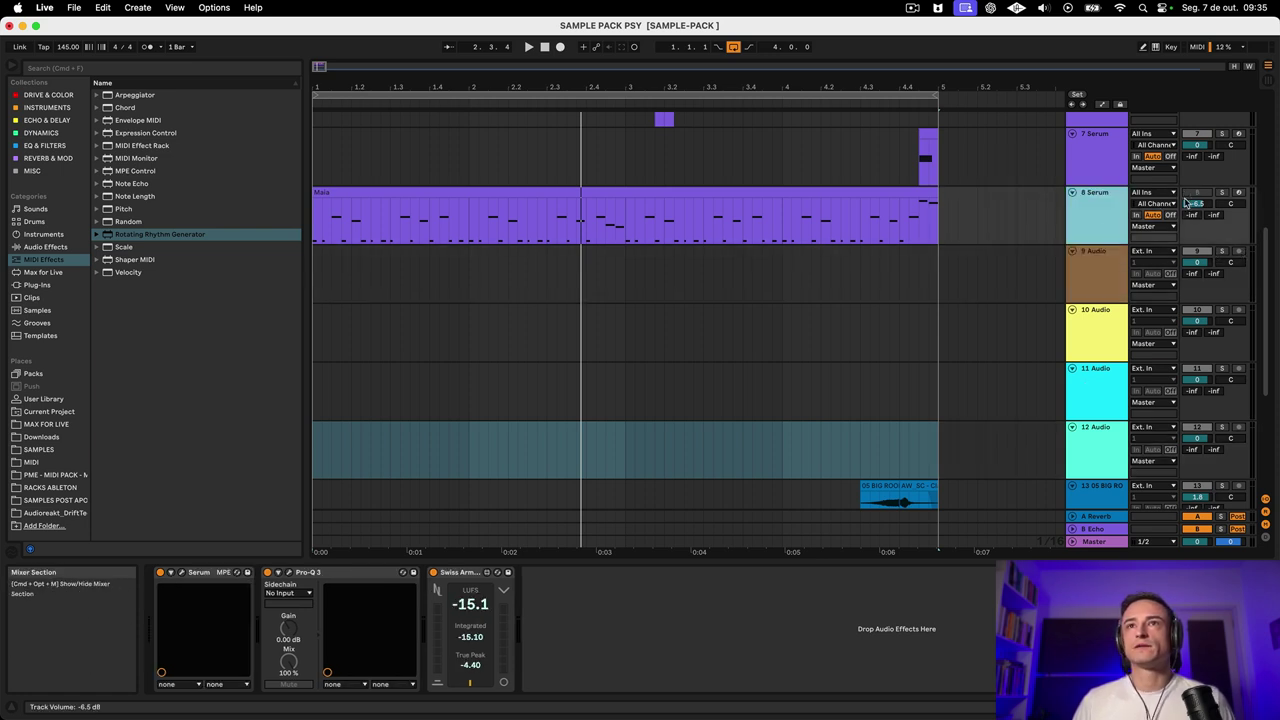
scroll(1097, 293, "down", 2)
scroll(1097, 293, "up", 3)
left_click(1096, 293)
scroll(1096, 293, "down", 4)
left_click(1090, 224)
left_click(1090, 228)
left_click(1098, 210)
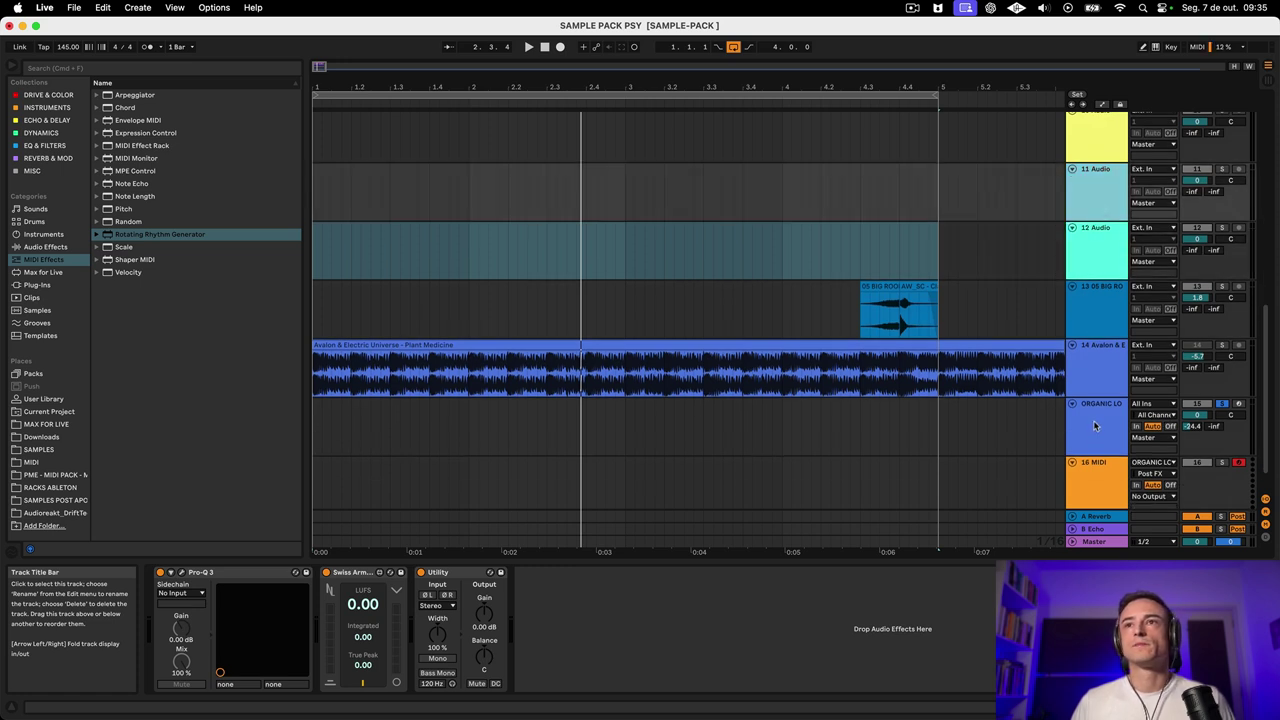
left_click(1098, 432)
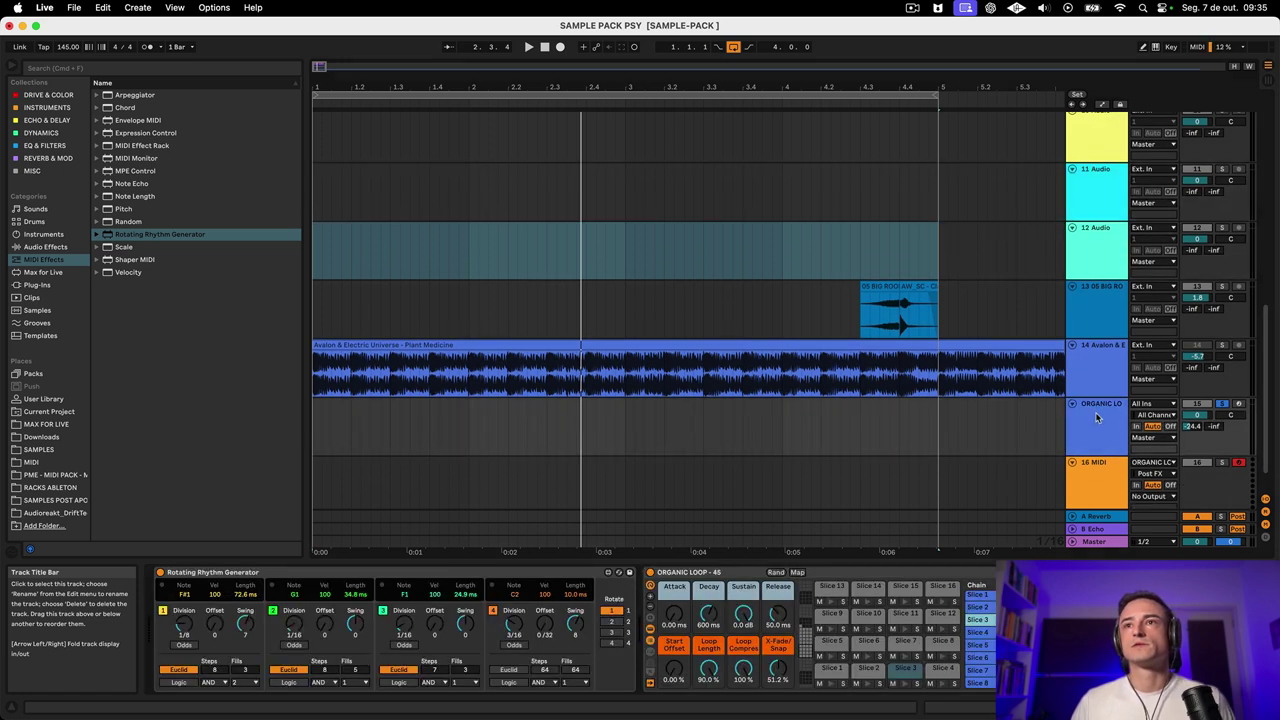
- Move the ORGANIC LOOP track directly below the 9 Audio track and place the insert marker near its start
left_click_drag(1098, 352, 1098, 418)
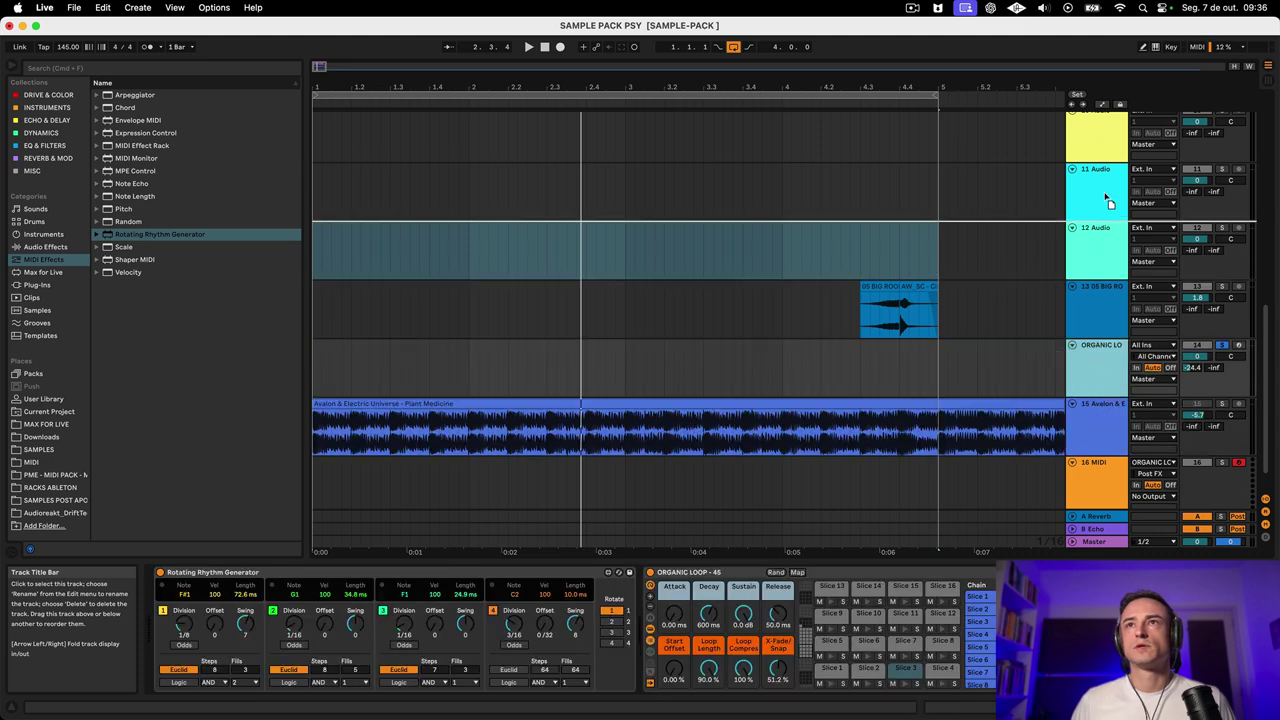
left_click_drag(1104, 128, 1093, 215)
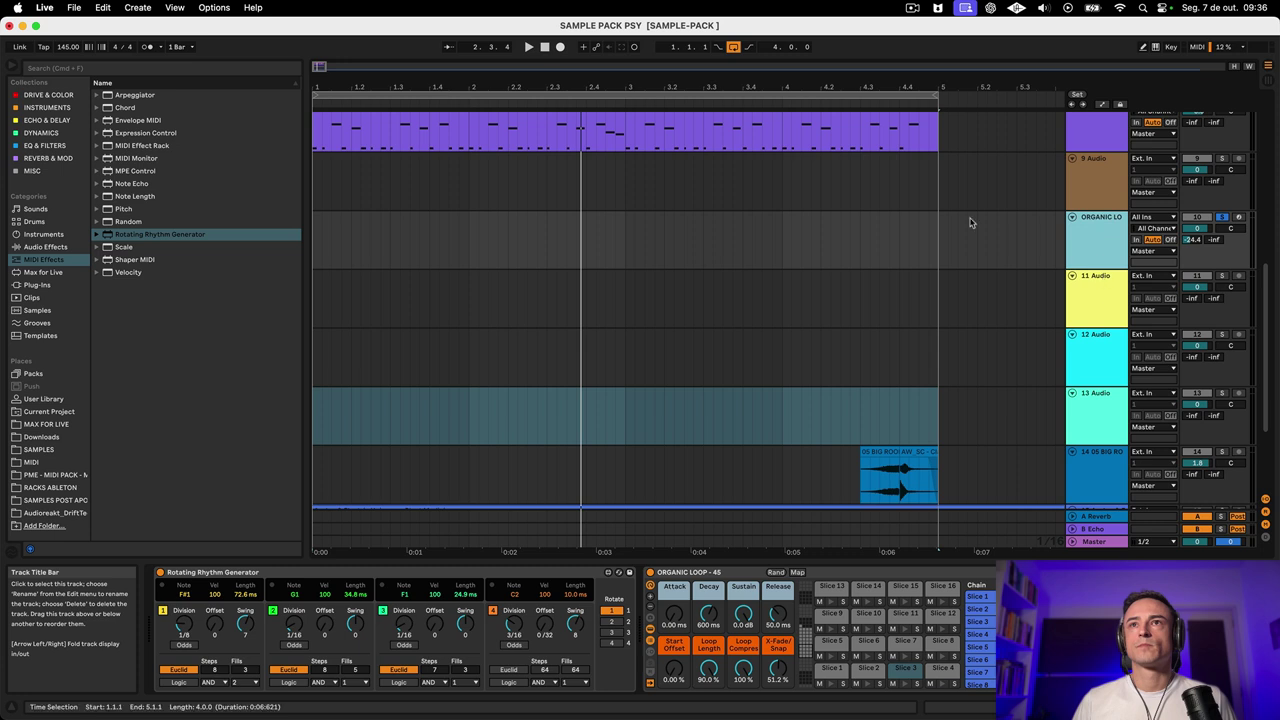
left_click(318, 243)
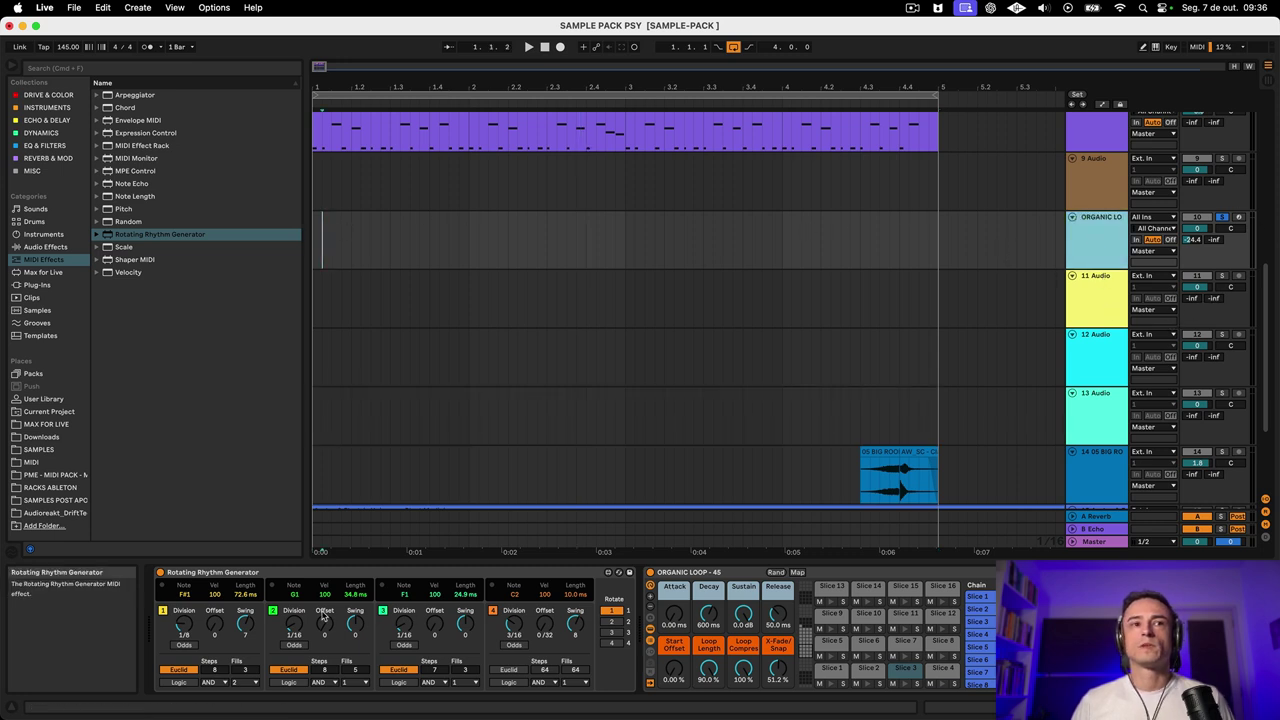
- Leave only generator 1 on in the Rotating Rhythm Generator and set the 11 Audio track's input to Resampling
left_click(275, 610)
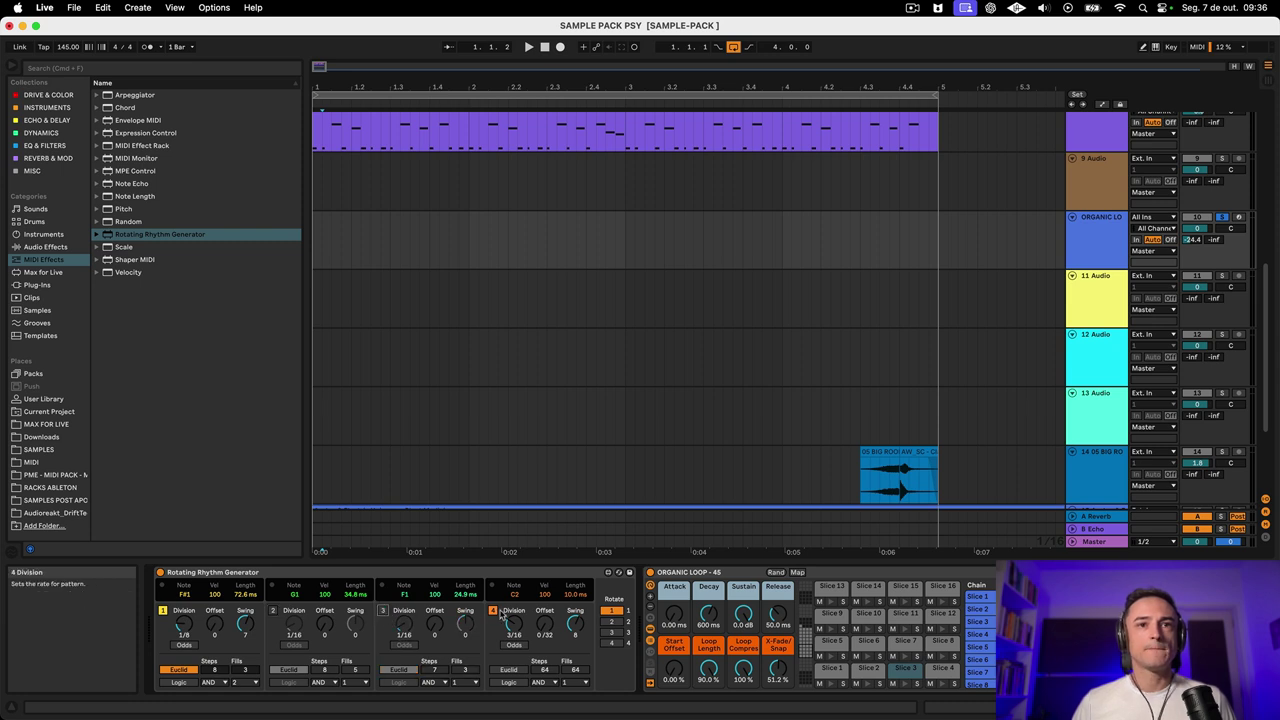
left_click(1160, 277)
left_click(1166, 308)
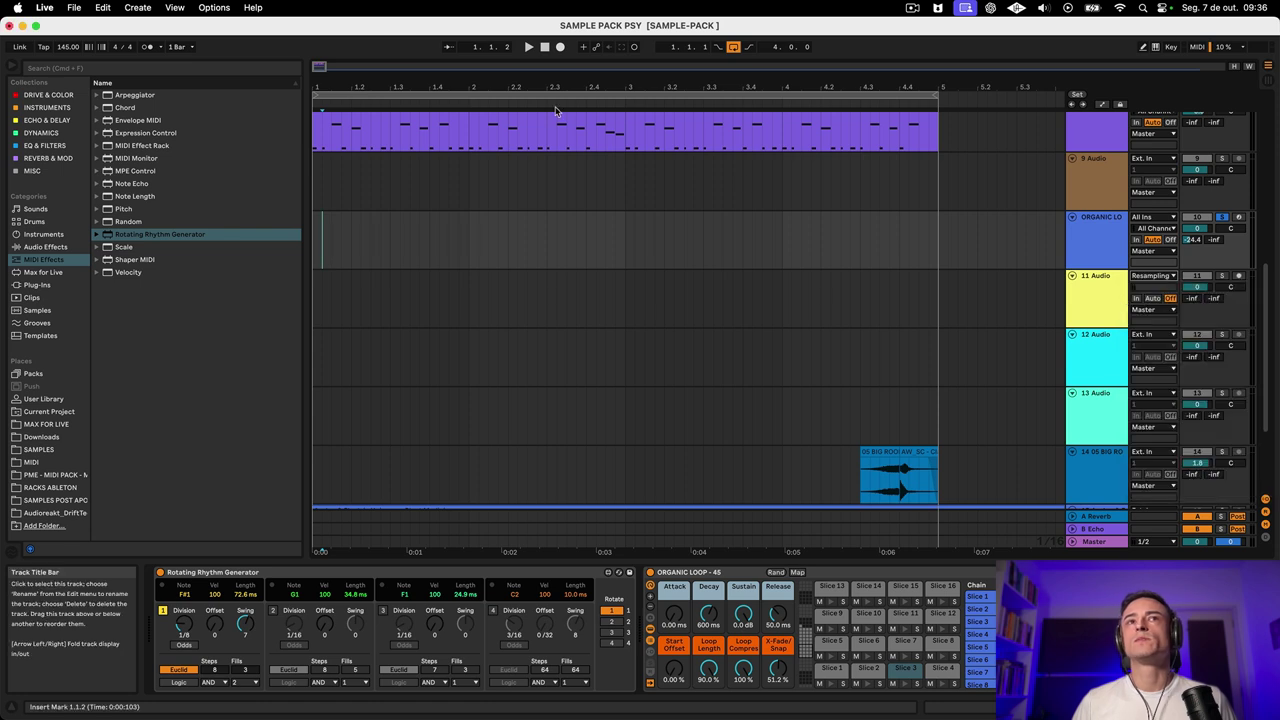
- Check the 11 Audio track's input during playback, arm the track and start recording generator 1's output
key("space")
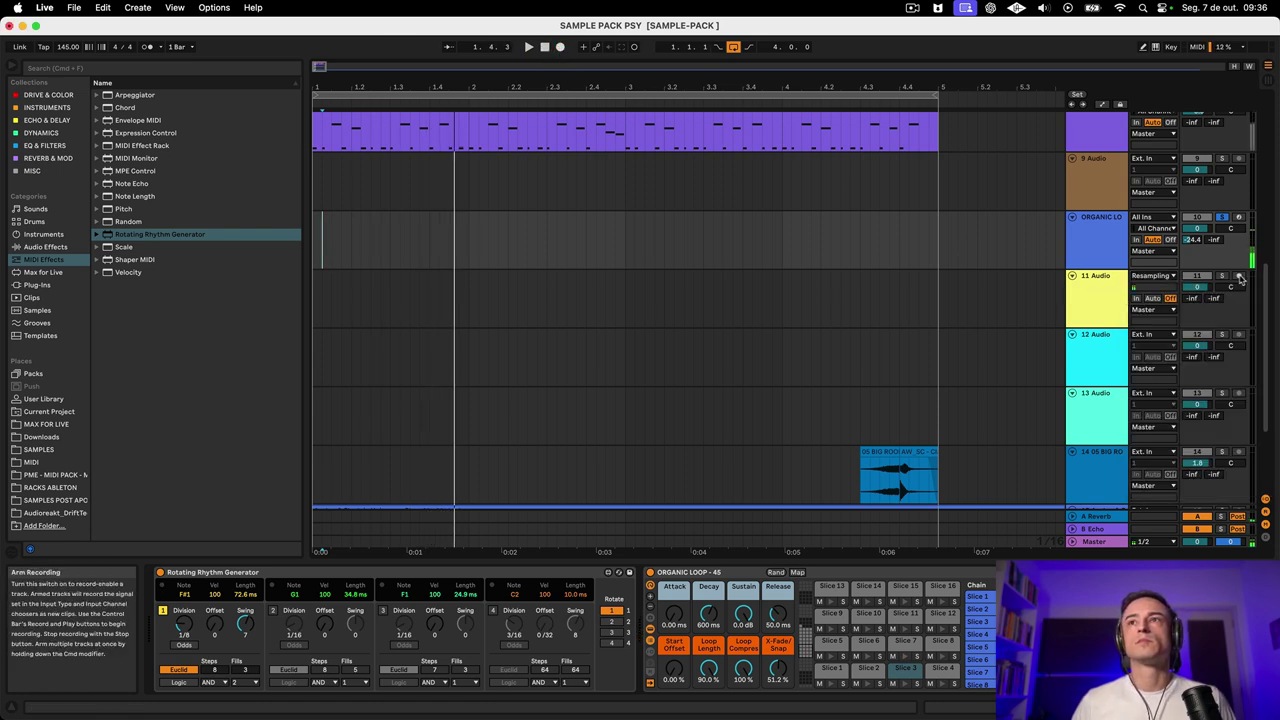
left_click(1240, 278)
key("space")
left_click(561, 47)
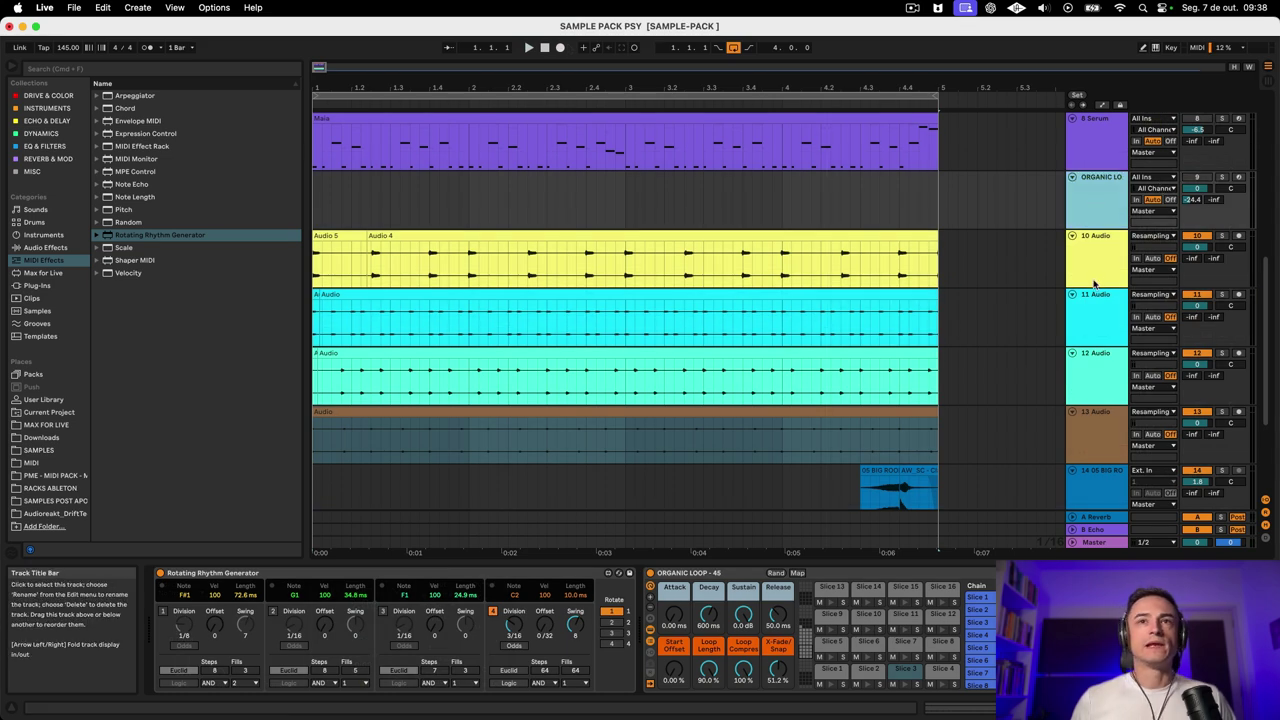
- Rename the four recorded audio tracks PERCS and give them all the same blue color
left_click(1099, 280)
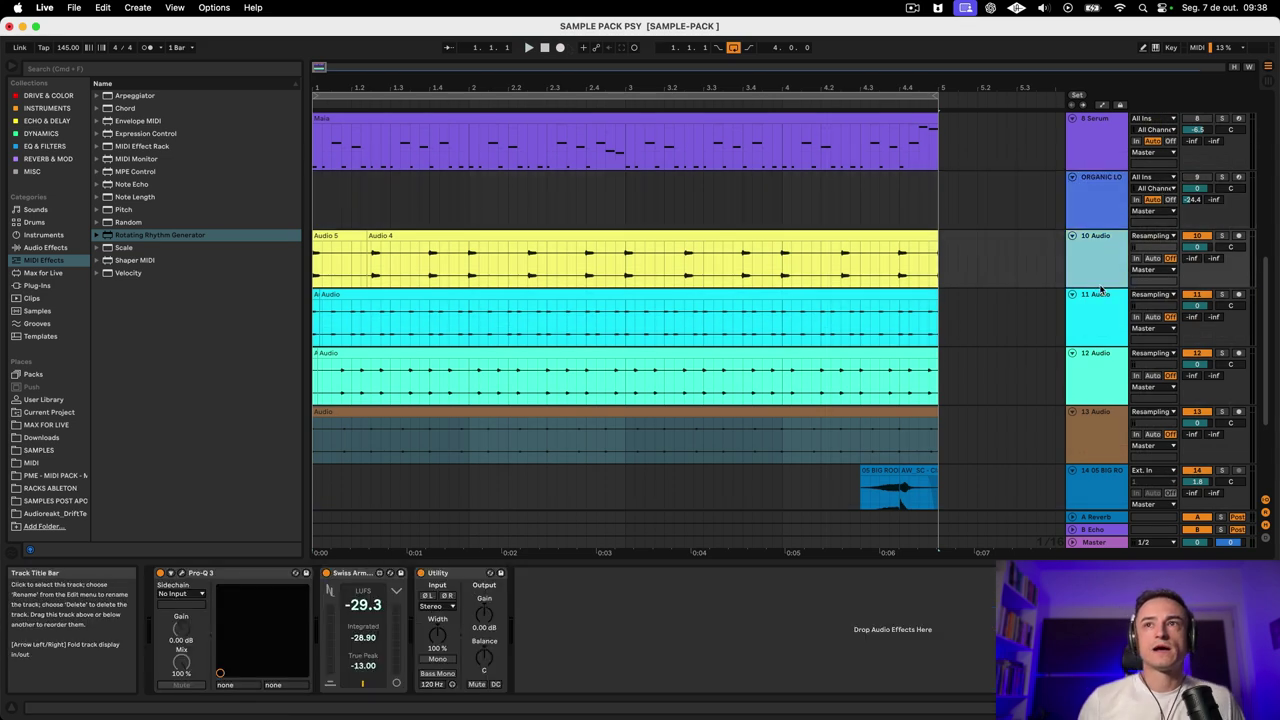
left_click(1082, 427)
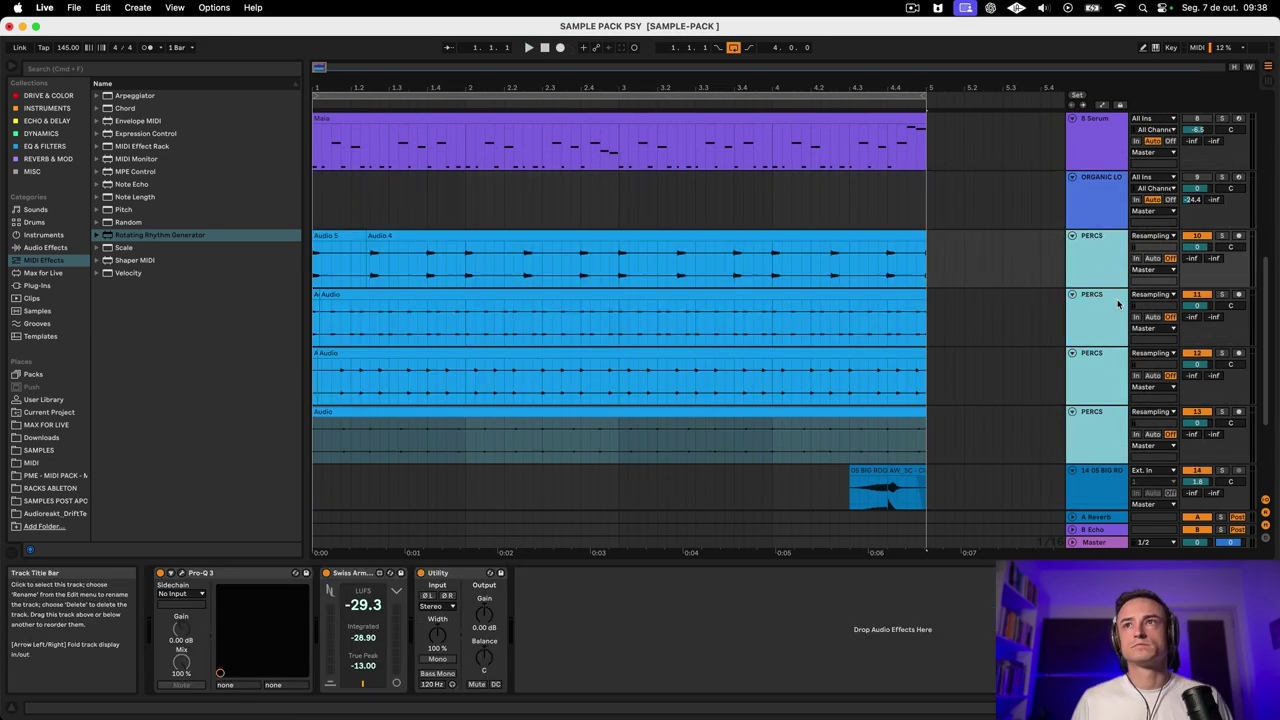
- Play the recorded percussion tracks and solo the first PERCS track
key("space")
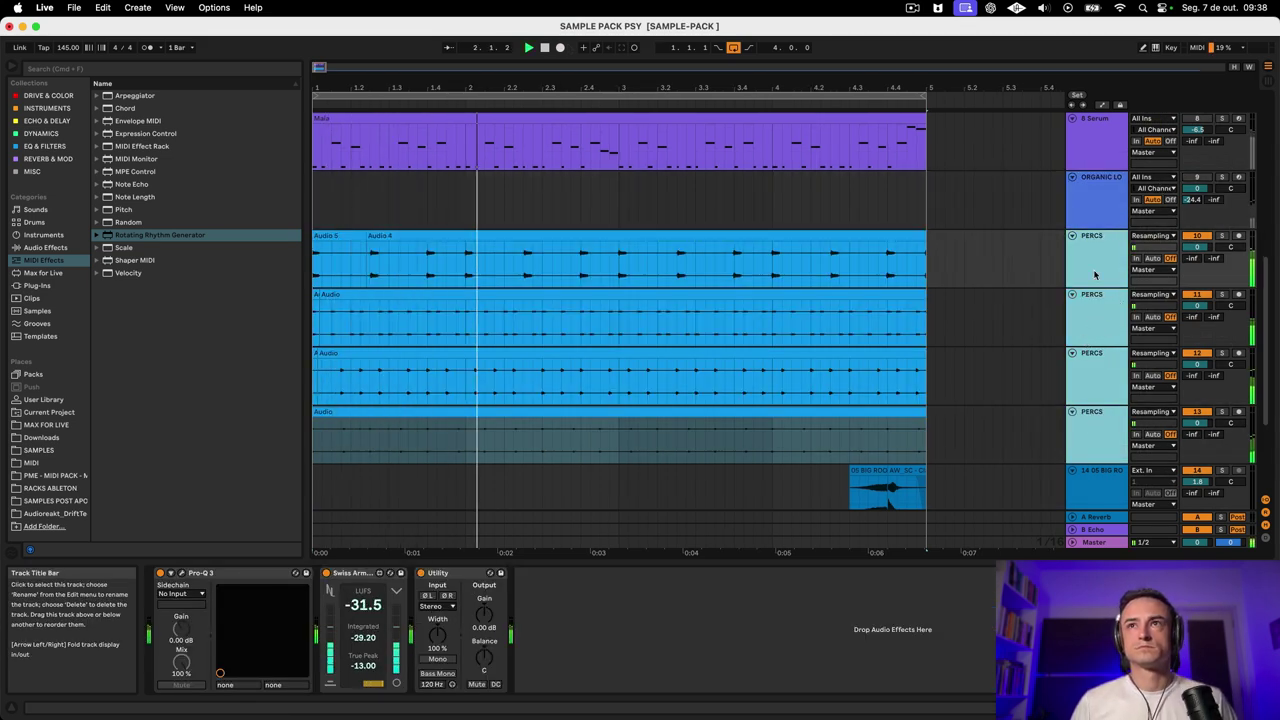
left_click(1094, 273)
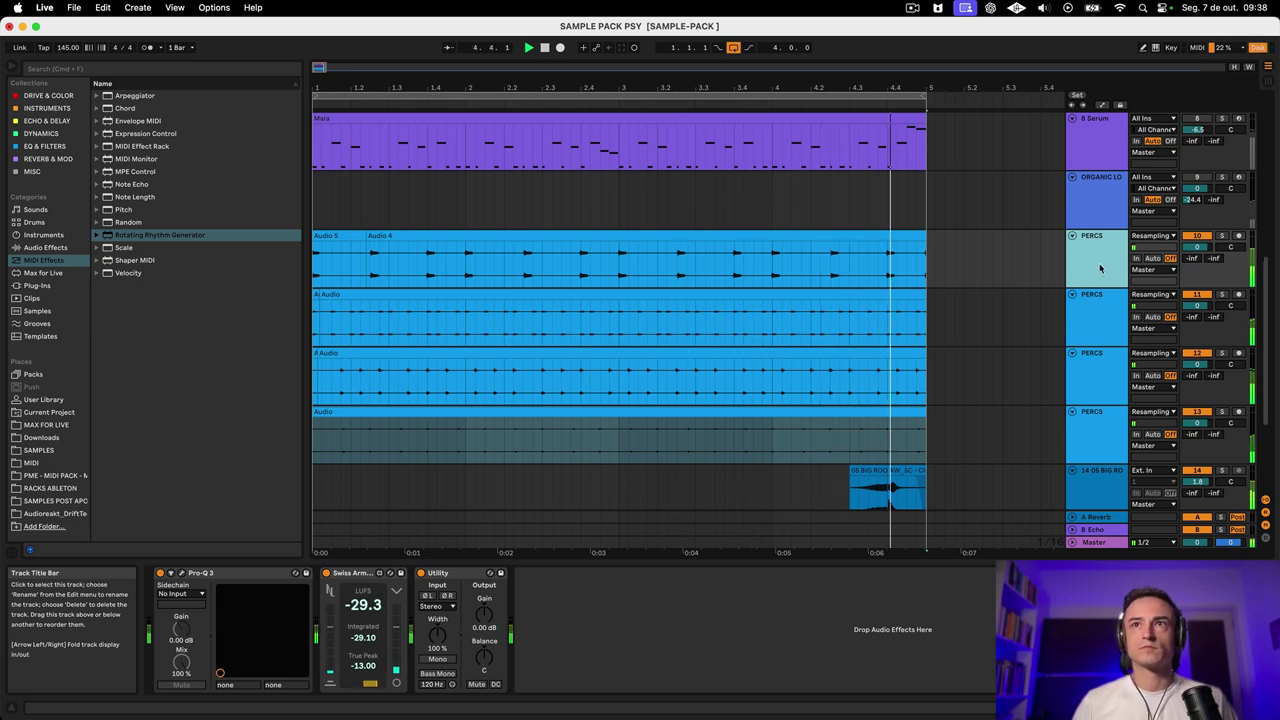
left_click(1222, 236)
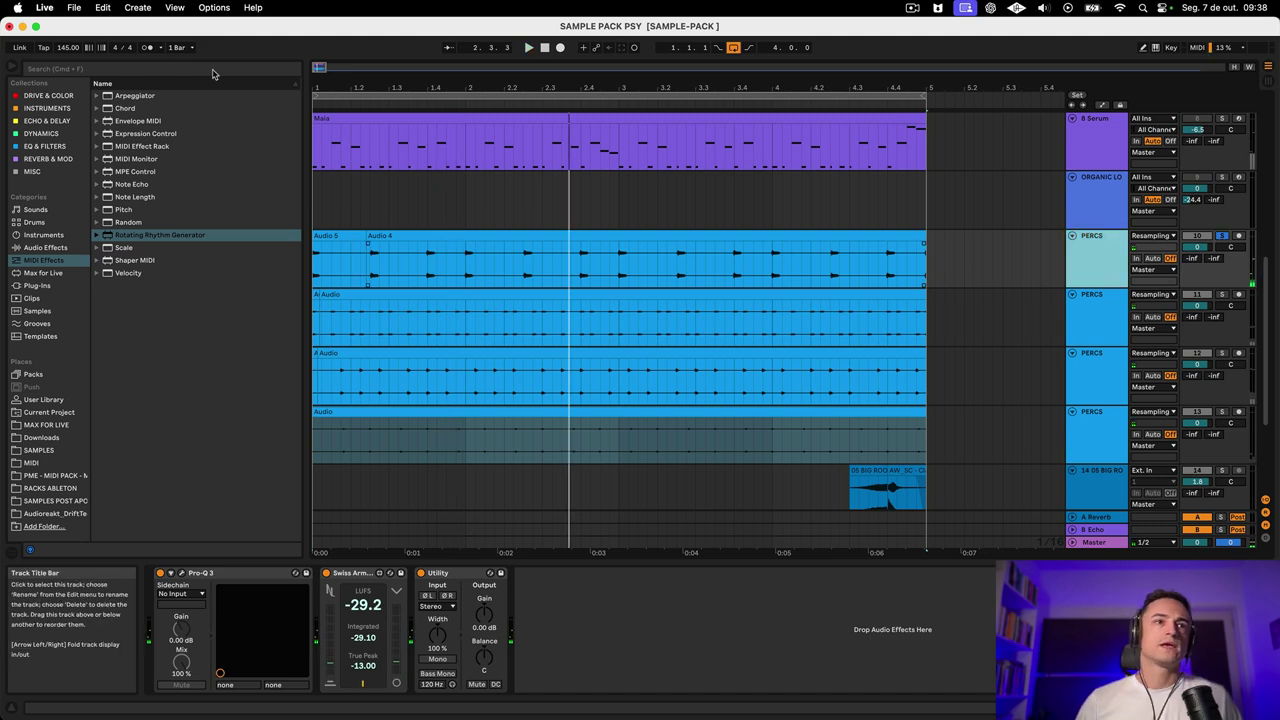
- Add a Compressor to the first PERCS track, sidechained post FX from the kick, with threshold -20.1 dB and sidechain gain 5.91 dB
left_click(172, 70)
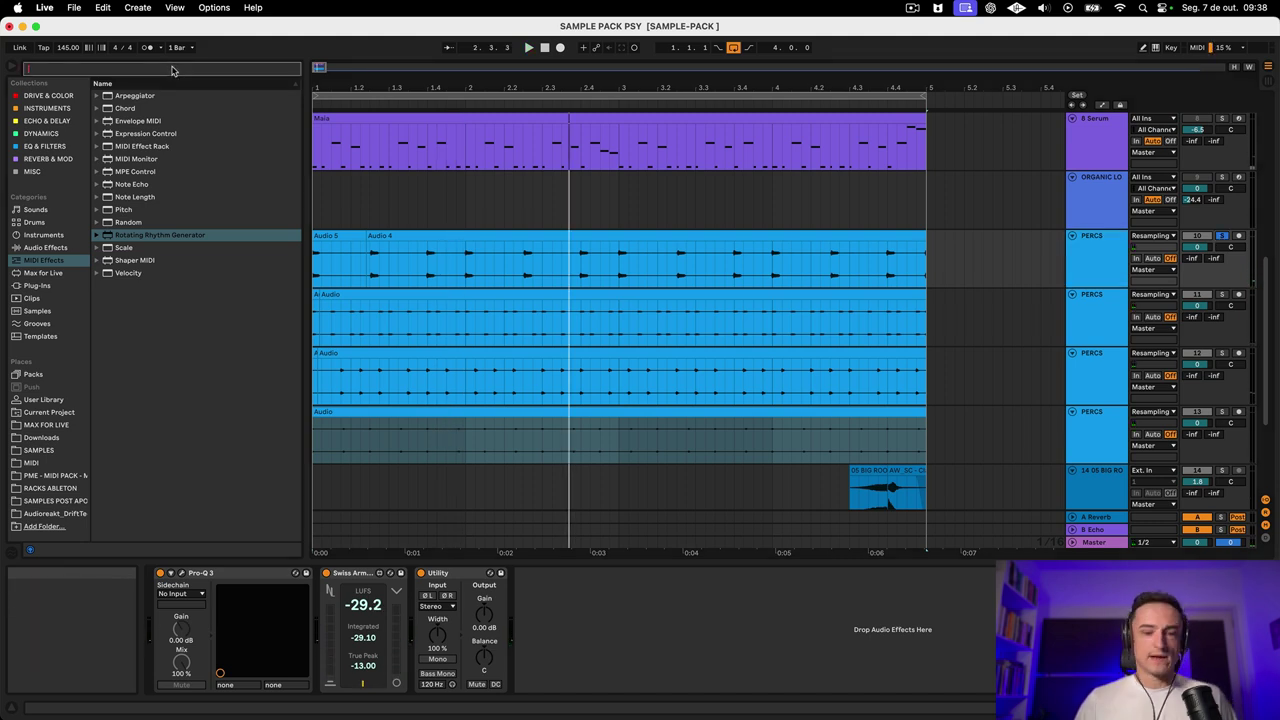
type("com")
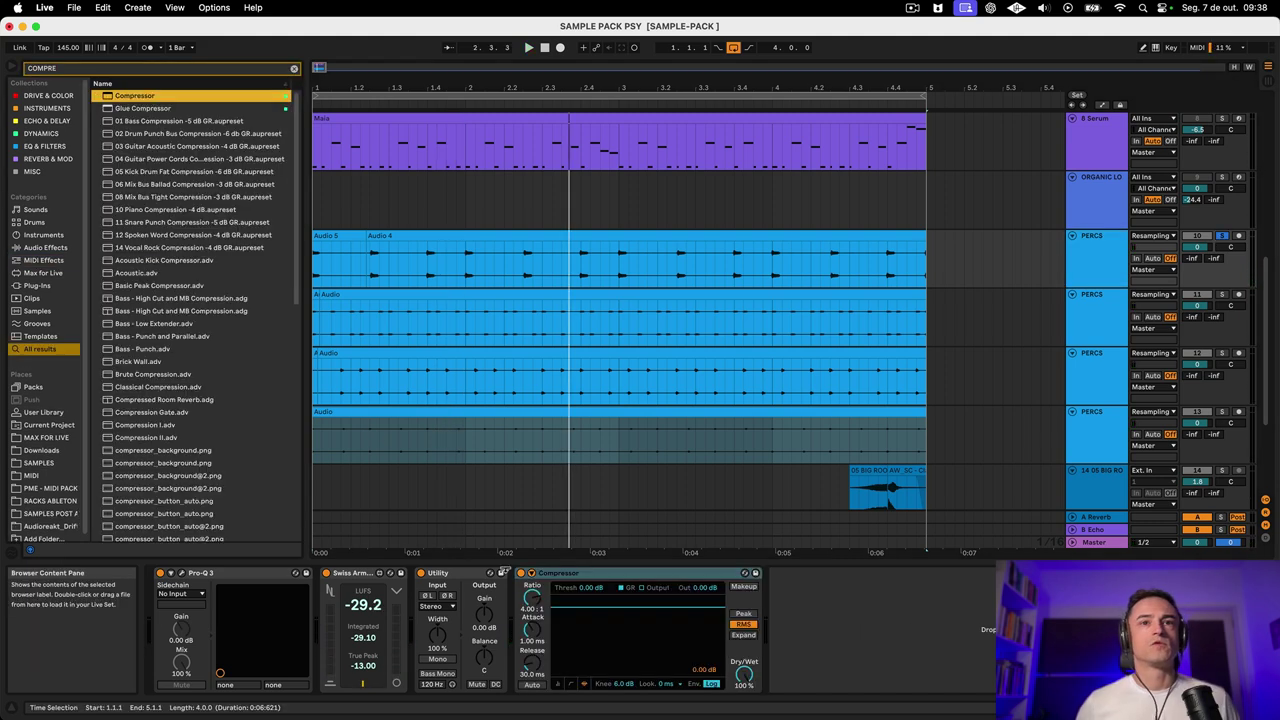
left_click(532, 574)
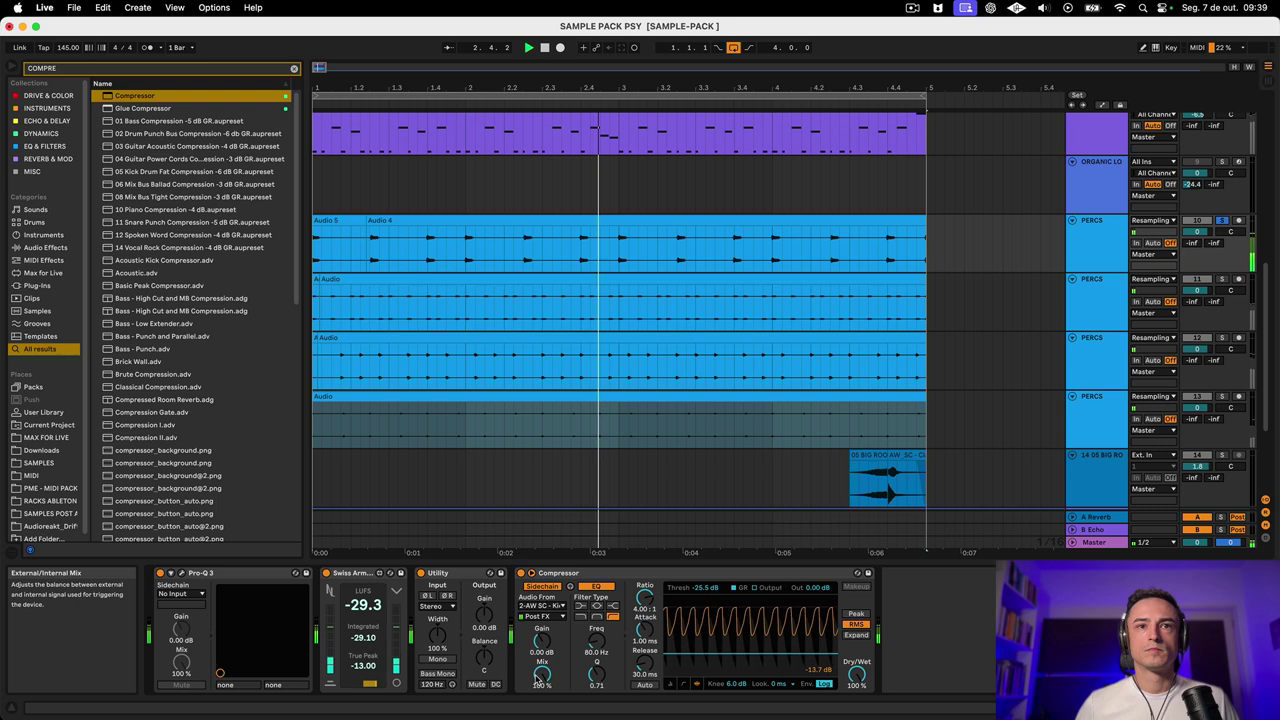
scroll(1234, 244, "down", 3)
scroll(994, 214, "up", 3)
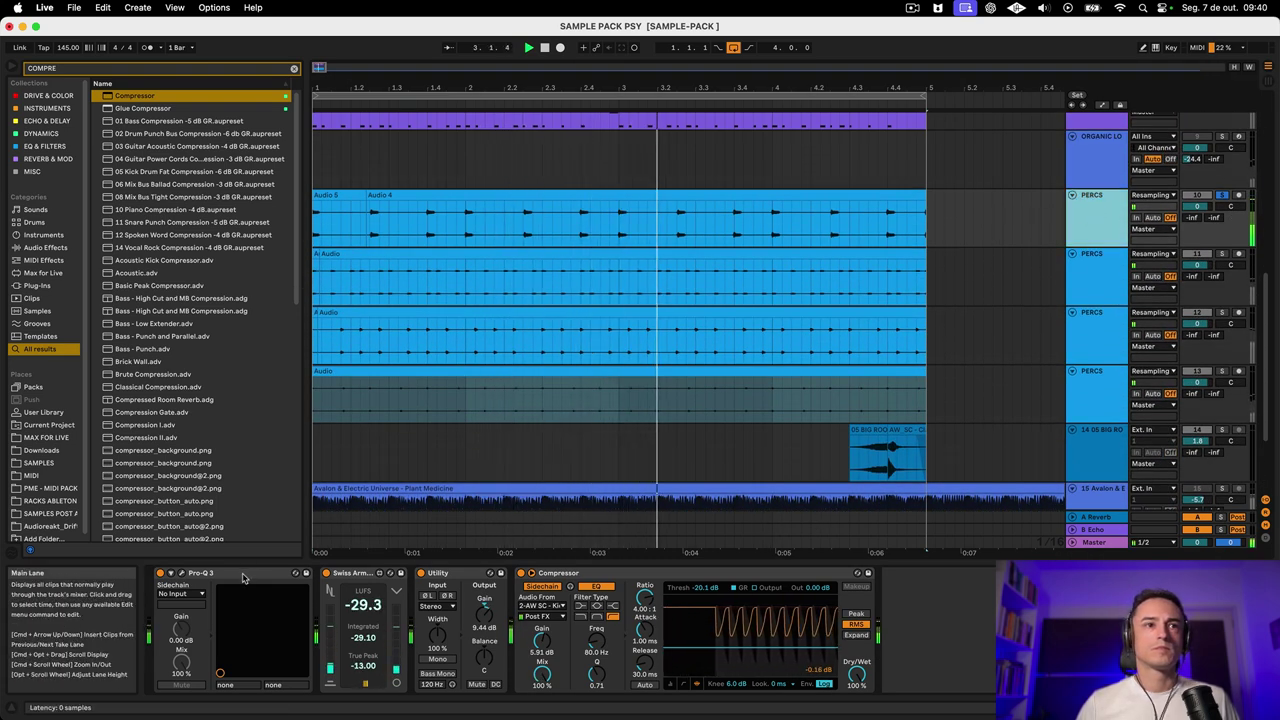
- Add a low cut at about 306 Hz with an 18 dB/oct slope in the first PERCS track's Pro-Q 3
left_click(181, 573)
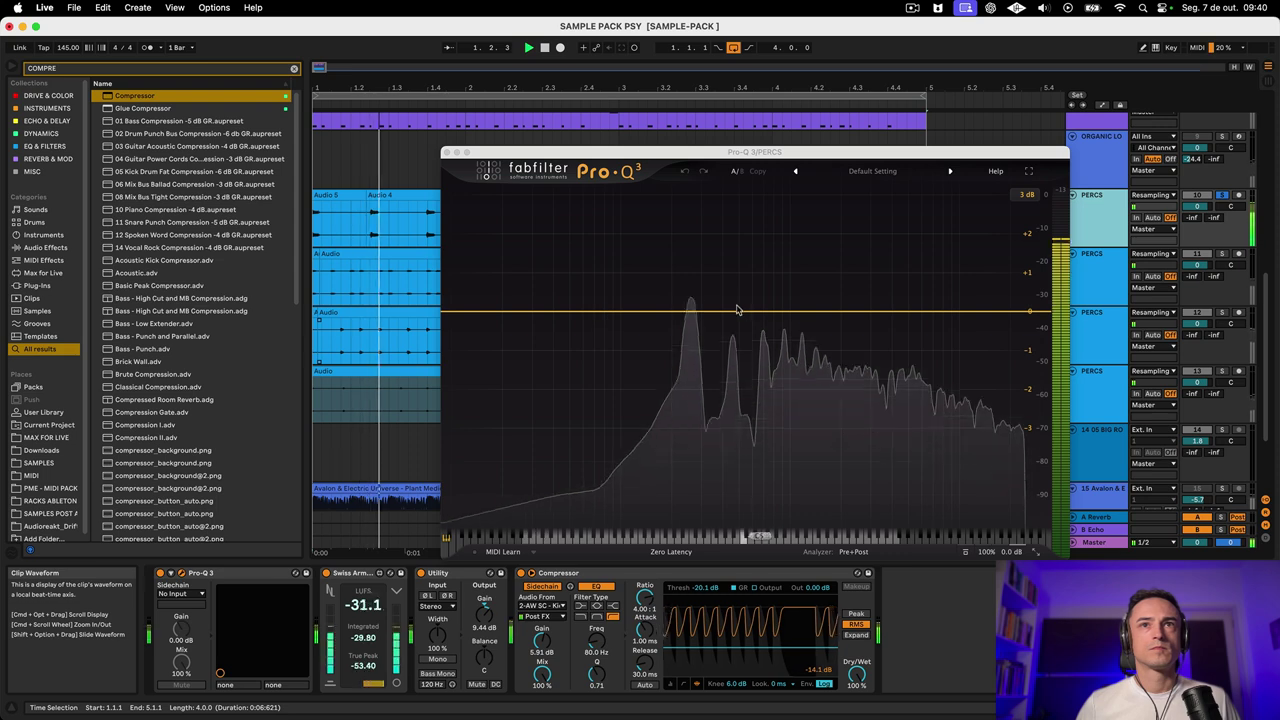
left_click(457, 310)
double_click(457, 312)
left_click_drag(456, 312, 703, 304)
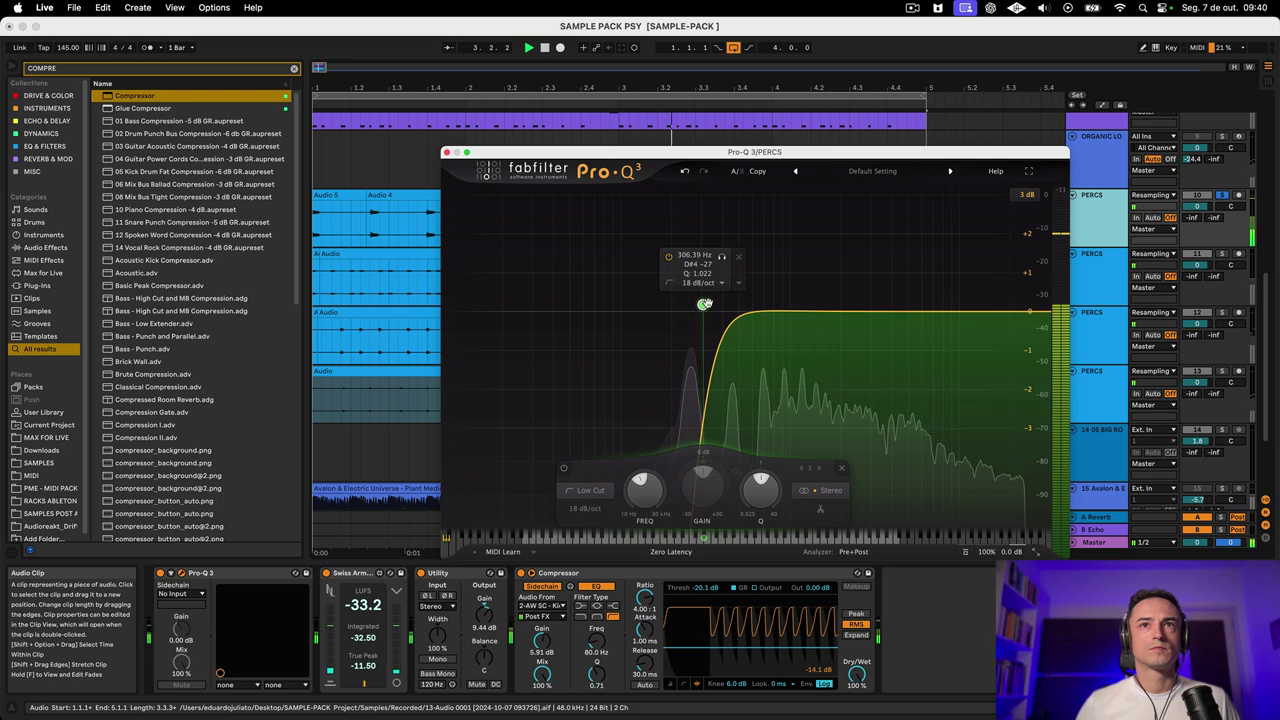
left_click(447, 153)
- Extend the Audio 4 clip on the first PERCS track back to the start of bar 1
left_click(461, 193)
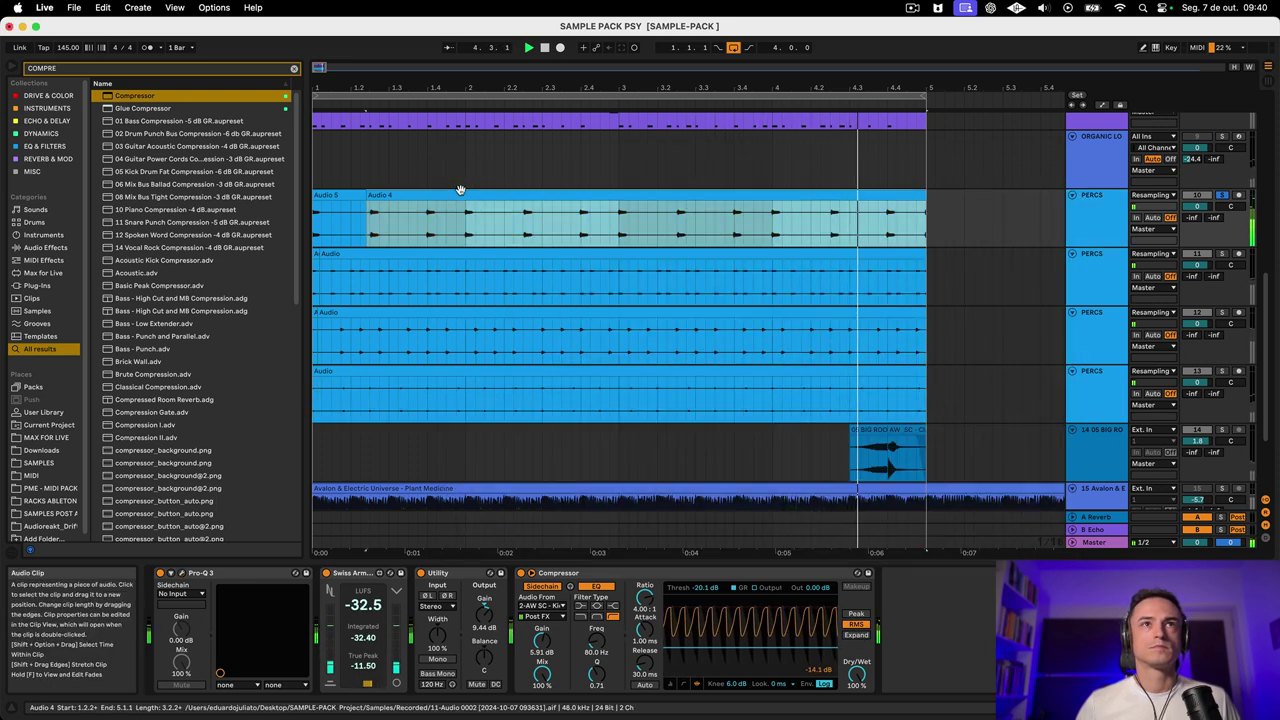
mouse_move(372, 194)
left_mouse_down()
mouse_move(315, 190)
mouse_move(400, 211)
mouse_move(375, 208)
left_mouse_up()
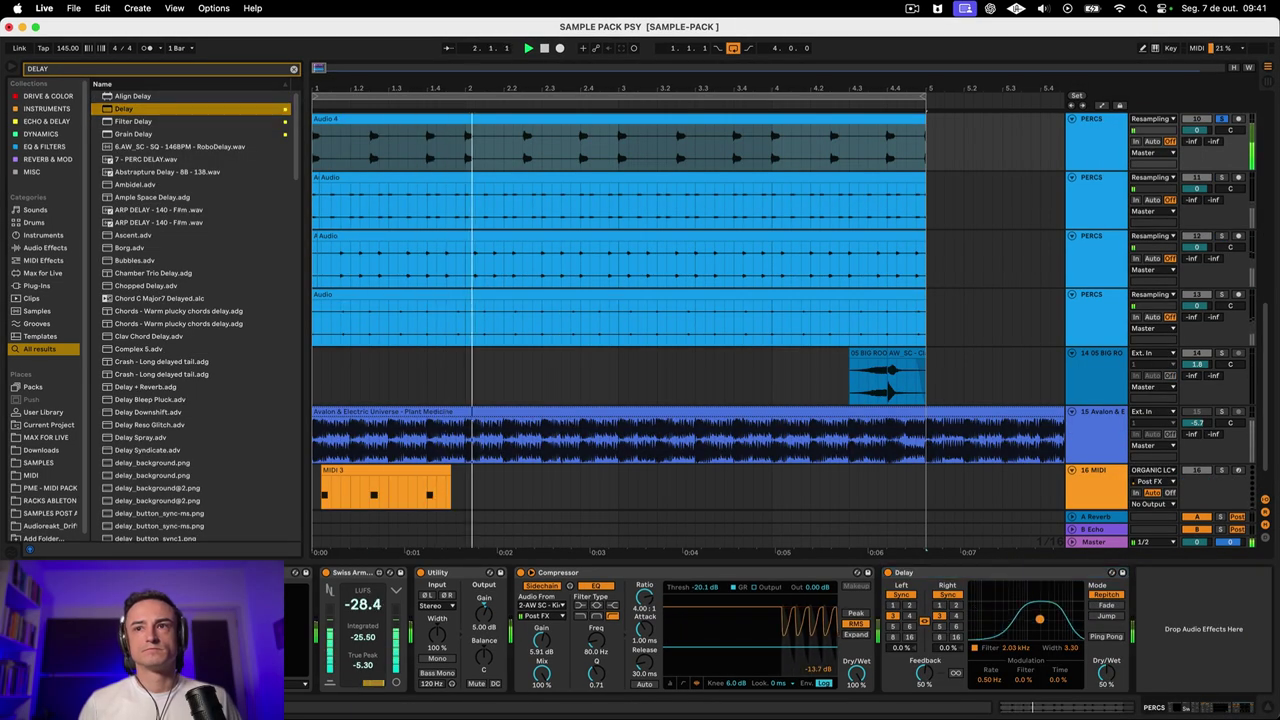
- Set the first PERCS track's Delay to Ping Pong, with its filter at 1.70 kHz, width 3.30 and dry/wet 25%
left_click_drag(1036, 614, 1037, 614)
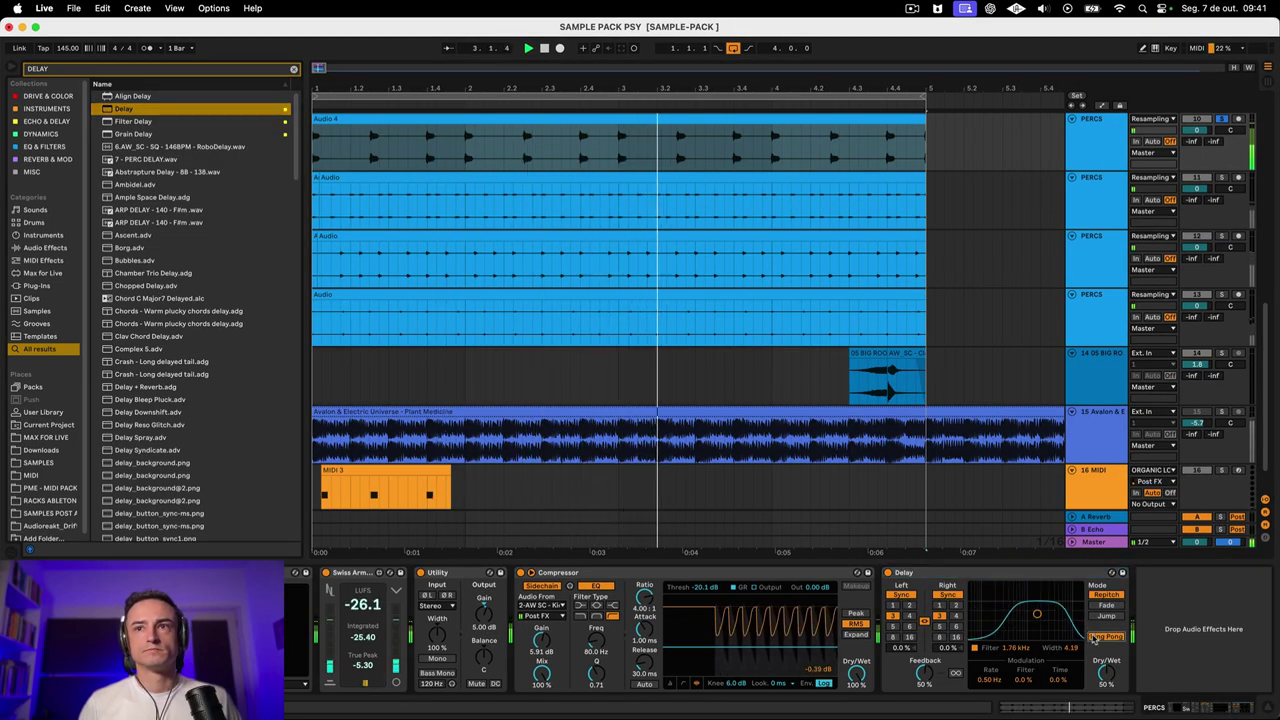
left_click_drag(1106, 674, 1106, 698)
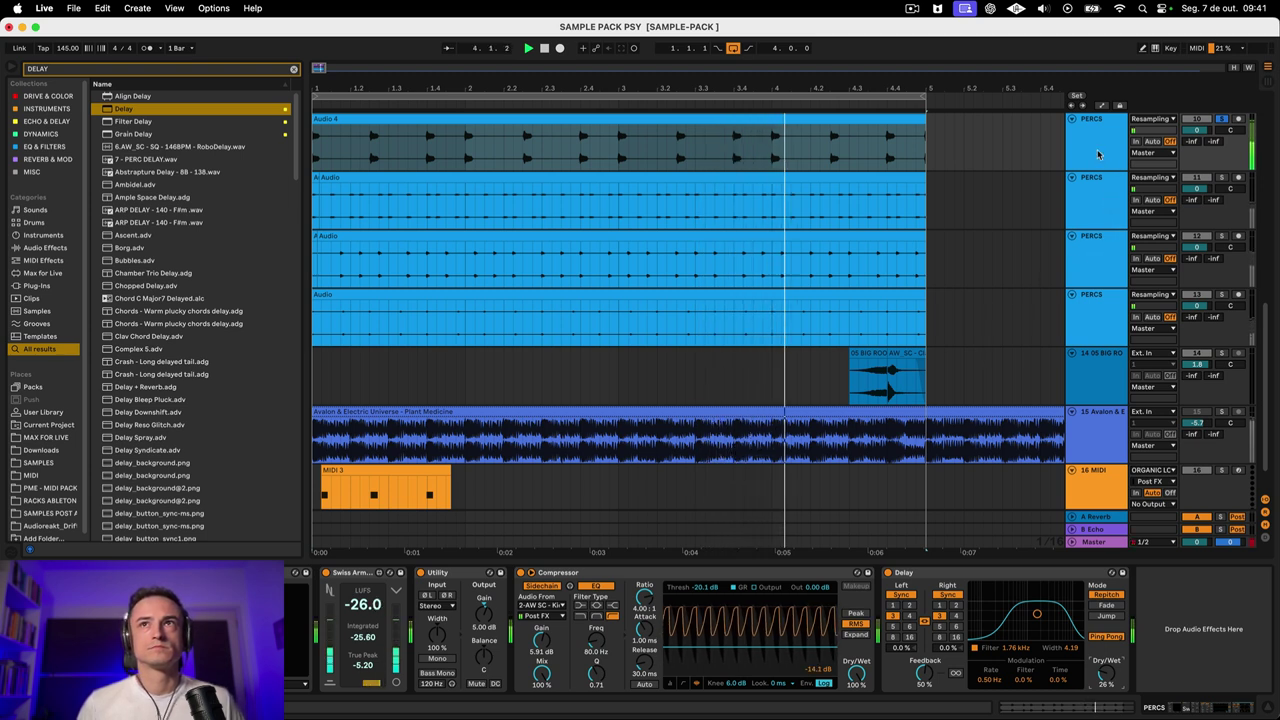
left_click(1098, 154)
left_click(955, 579)
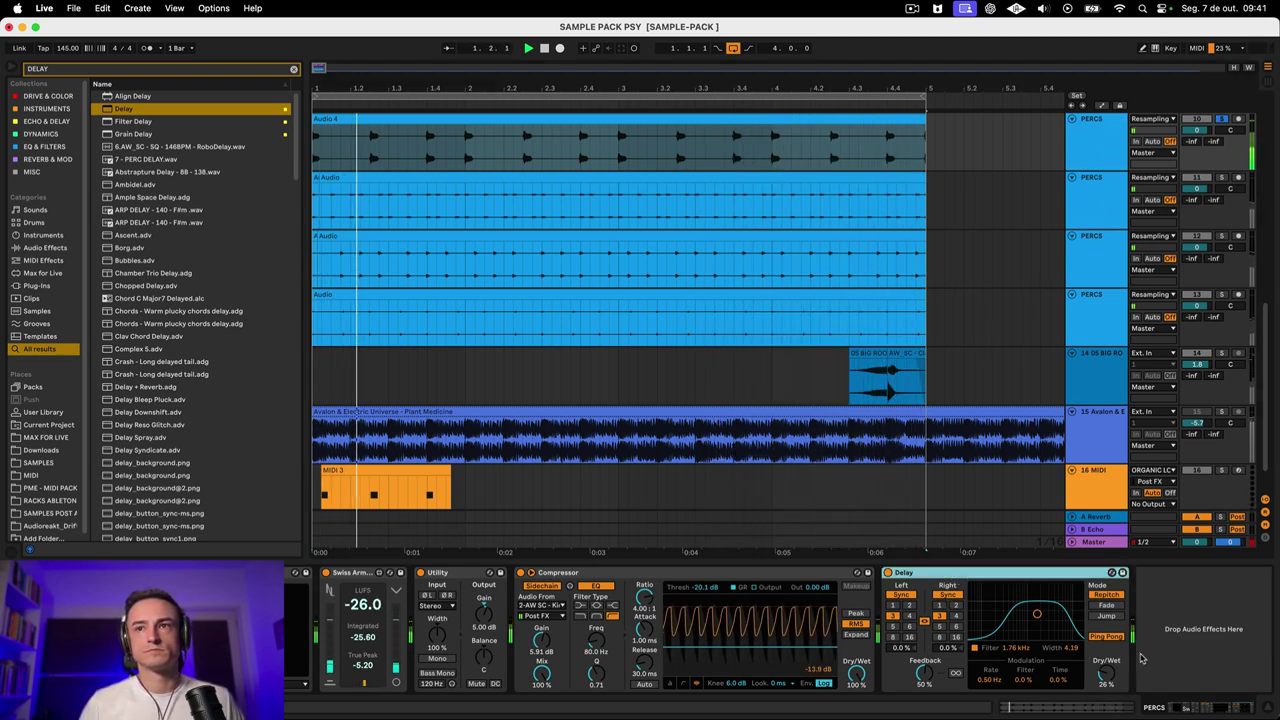
left_click_drag(1036, 614, 1040, 583)
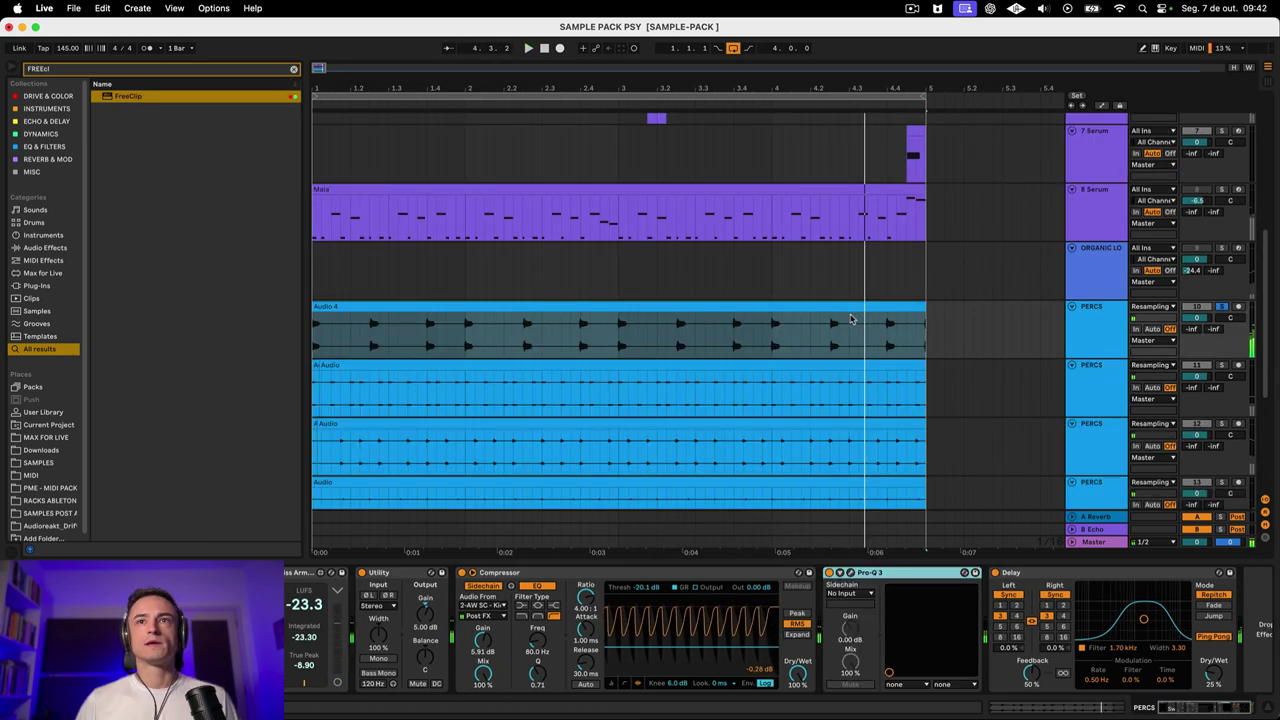
- Solo the second PERCS track alongside the first during playback and extend its main clip back to the start of bar 1
left_click(1093, 378)
key("space")
left_click(1093, 378)
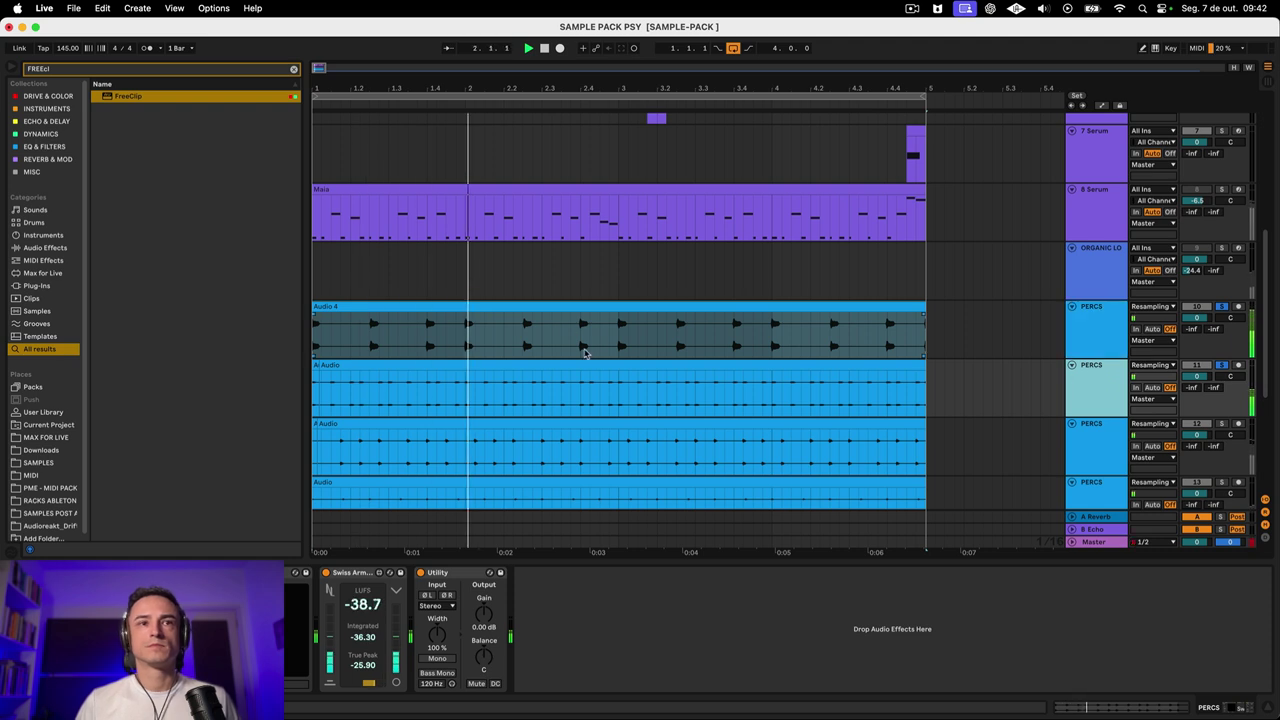
left_click(341, 362)
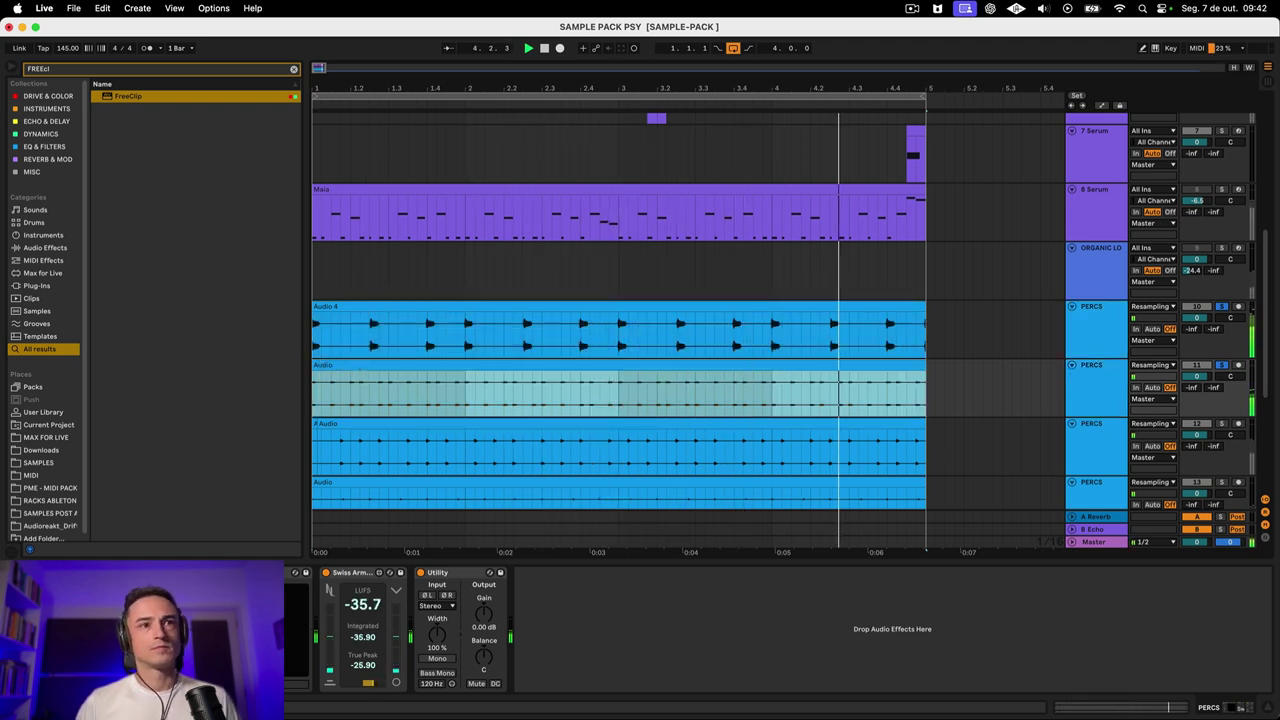
- Add a low cut in the second PERCS track's Pro-Q 3, moved up to just below its high-frequency content
left_click(243, 573)
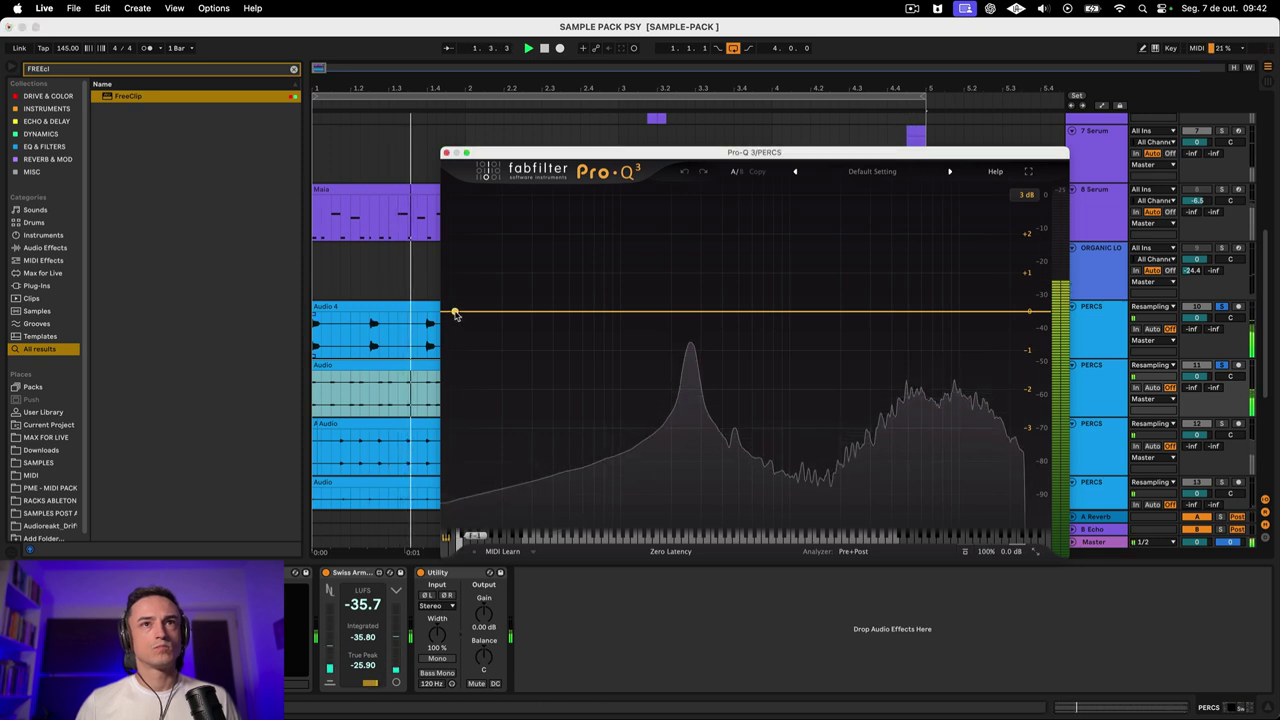
double_click(455, 312)
left_click_drag(455, 312, 824, 306)
left_click(446, 152)
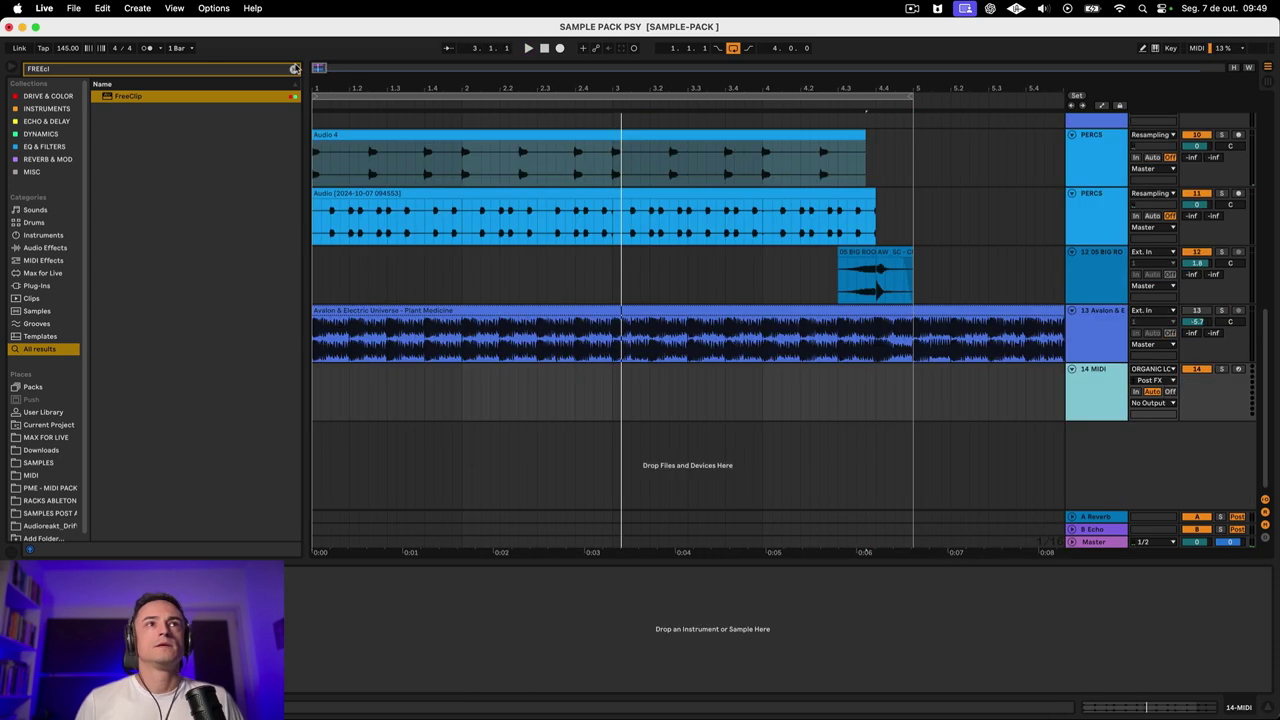
- Load the closed-hat sample CH - 06.wav from the SAKYAMUNI WEAPONS sample pack onto the 14 MIDI track
left_click(294, 68)
scroll(38, 287, "down", 1)
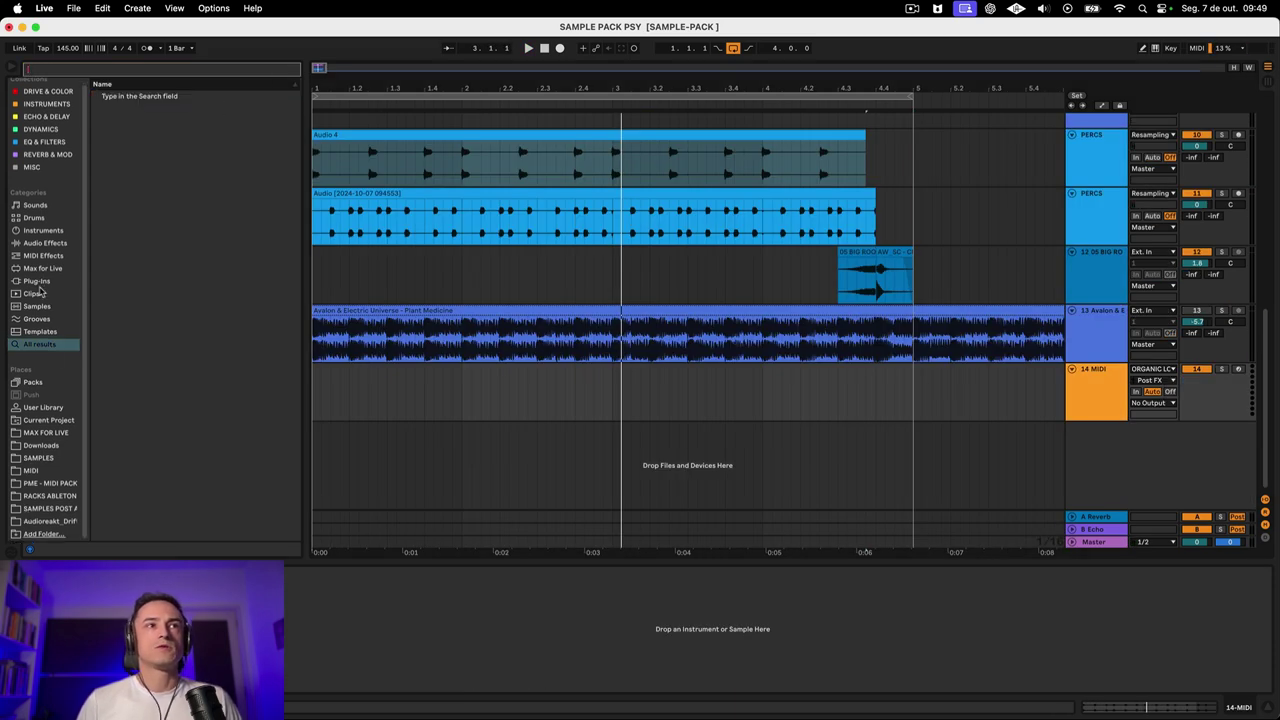
left_click(41, 446)
left_click(39, 452)
left_click_drag(149, 349, 296, 591)
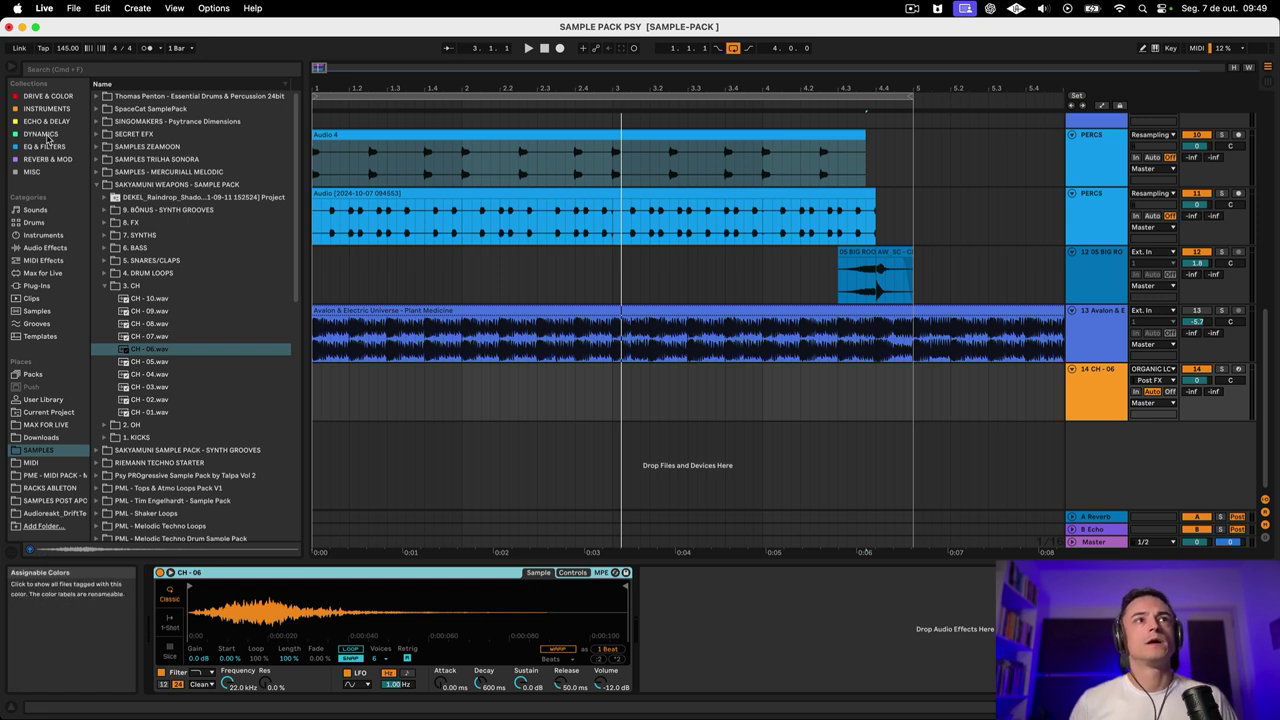
- Add a Rotating Rhythm Generator in front of the sampler on the CH - 06 track
left_click(55, 261)
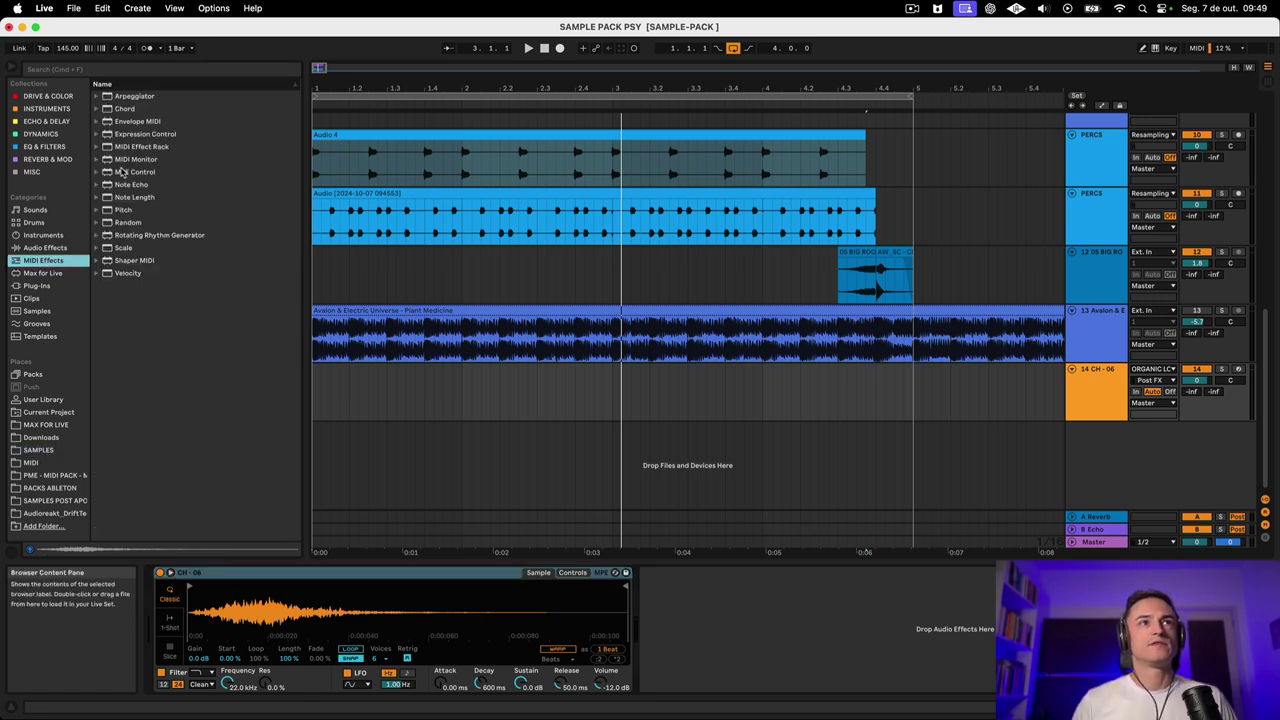
double_click(146, 233)
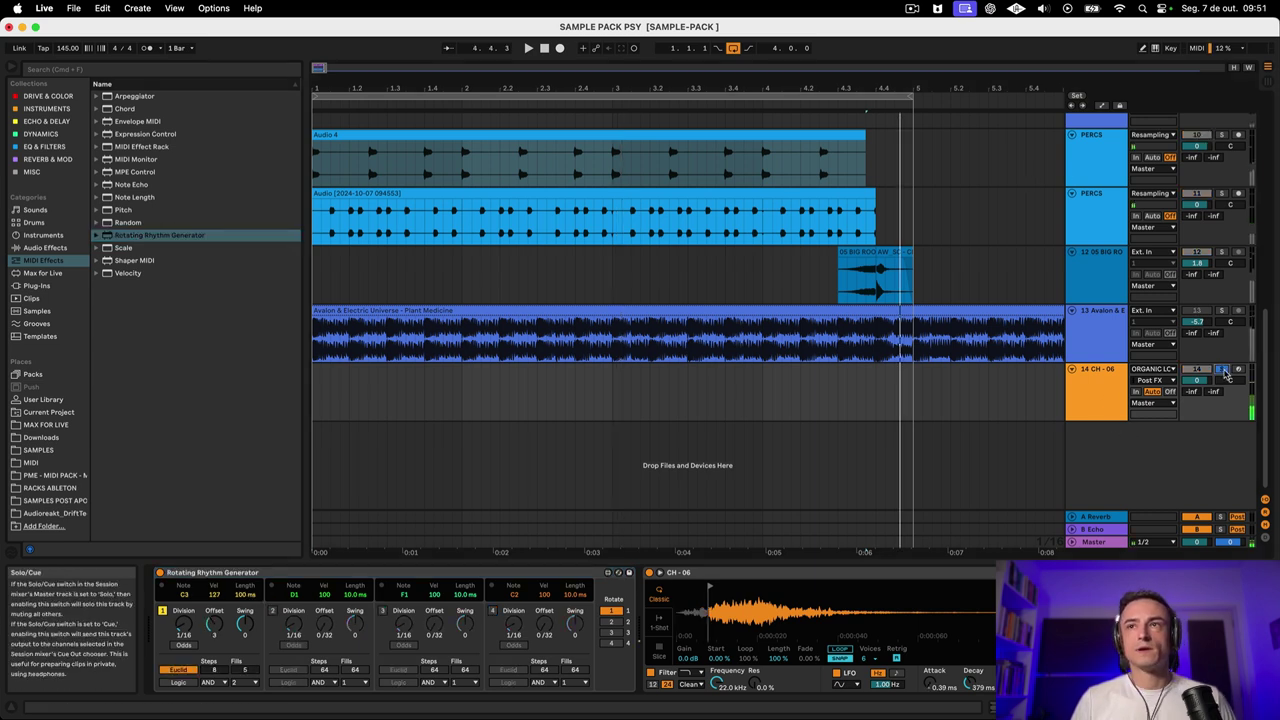
- Set generator 1 on the CH - 06 track to 8 fills and offset 0 while checking the pattern in playback
left_click(1093, 395)
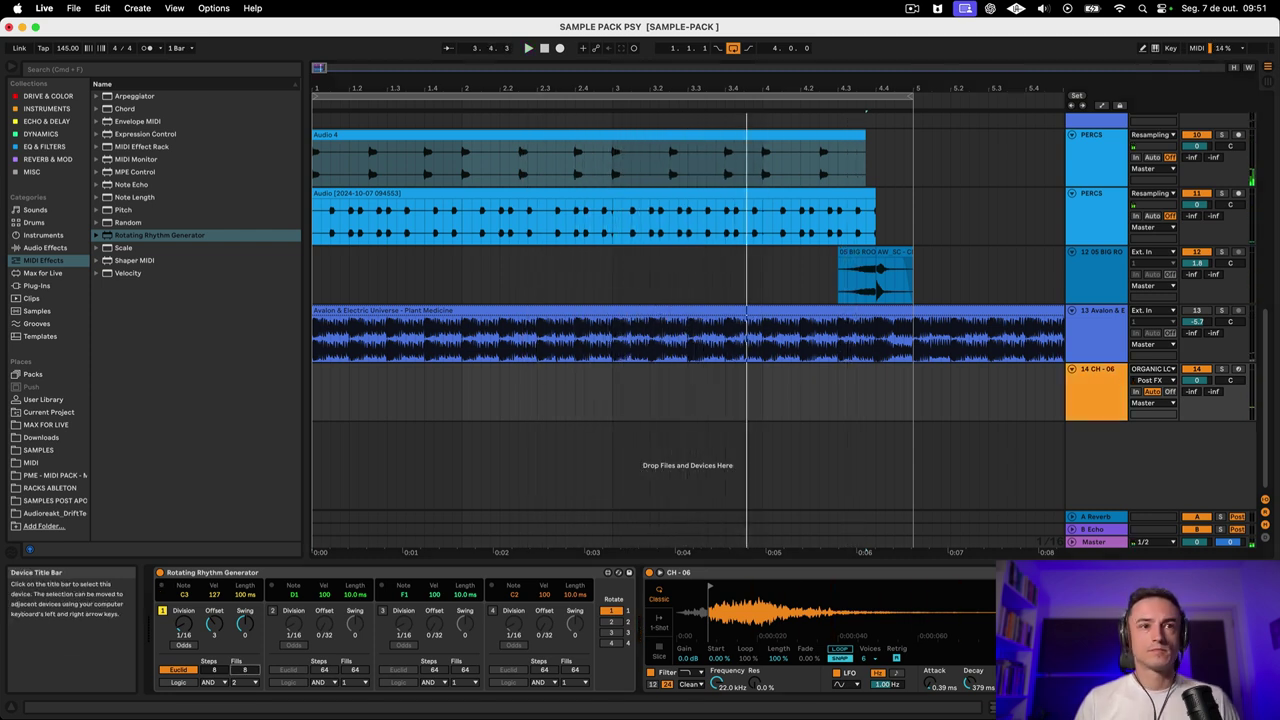
key("space")
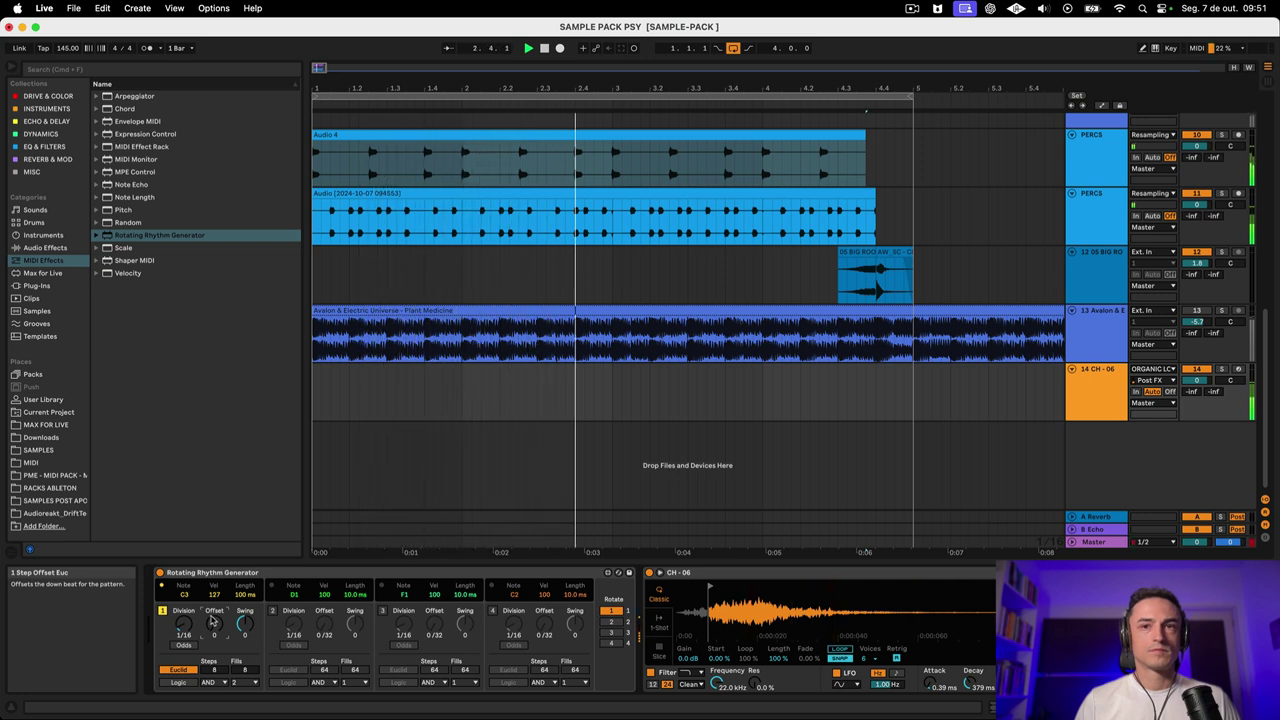
left_click(200, 591)
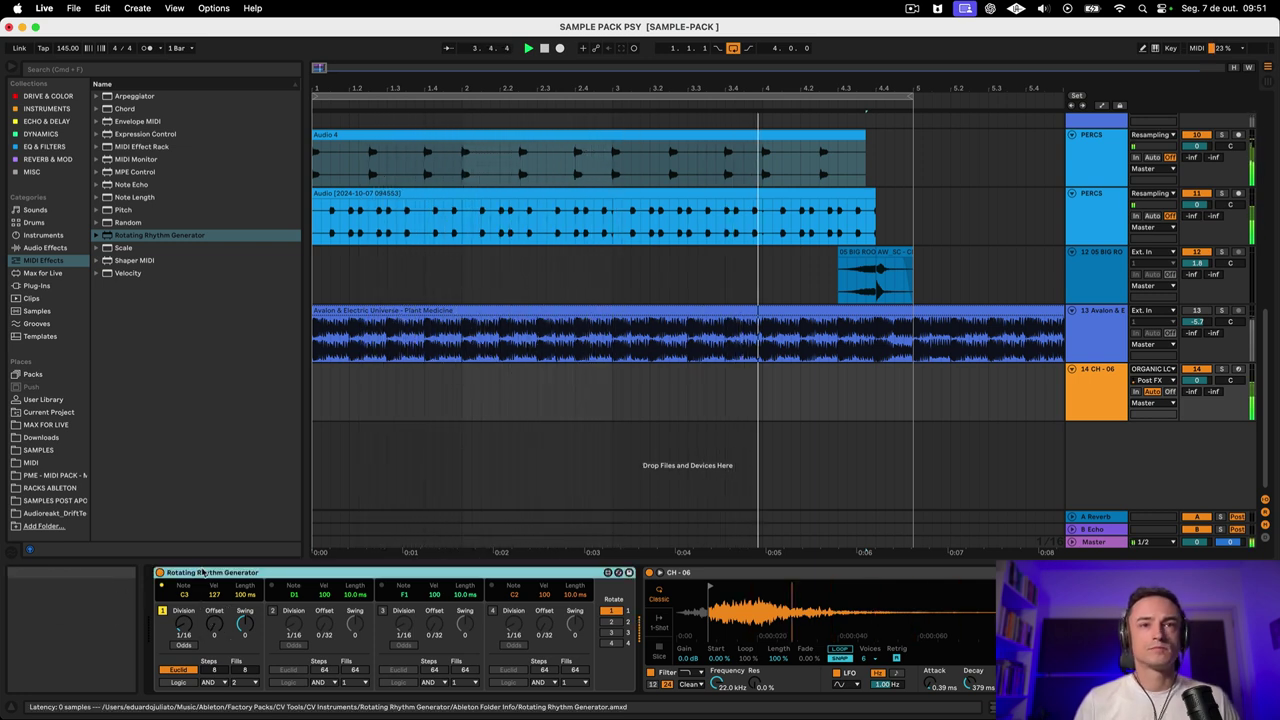
- Solo the CH - 06 track, set generator 1 to 7 fills, restart playback to hear it, and unsolo the track
left_click(1222, 369)
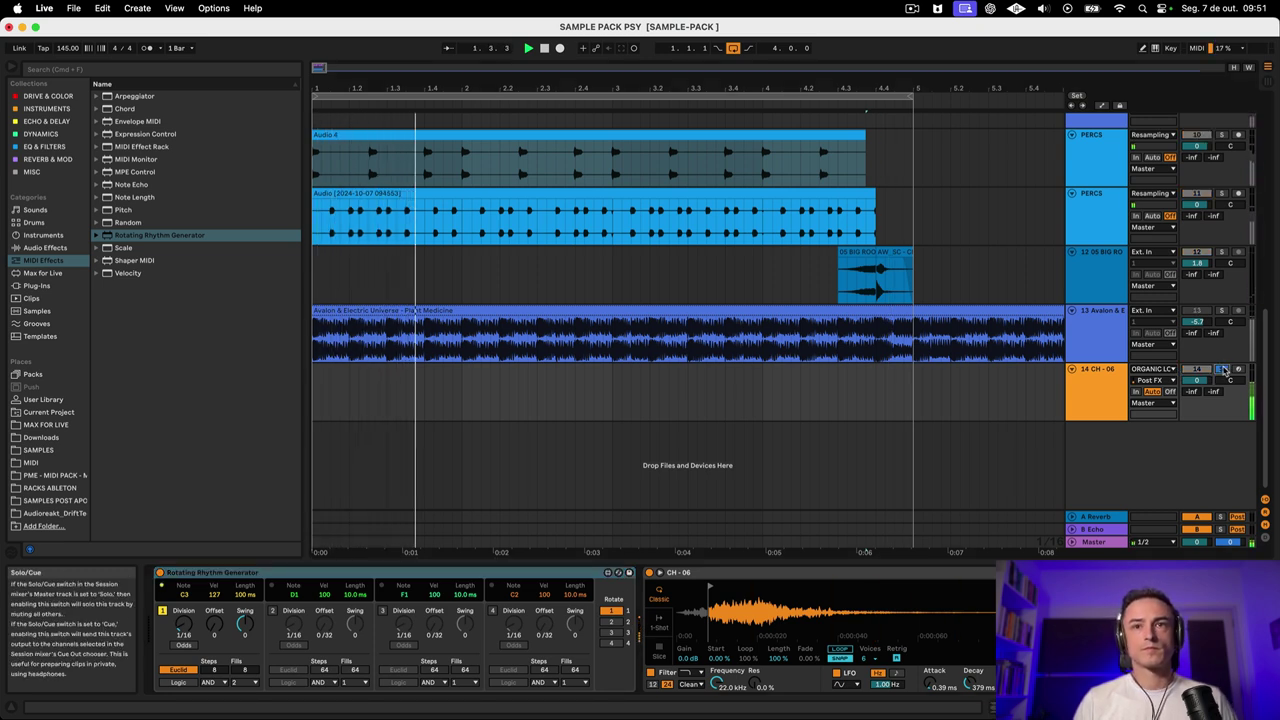
left_click(247, 670)
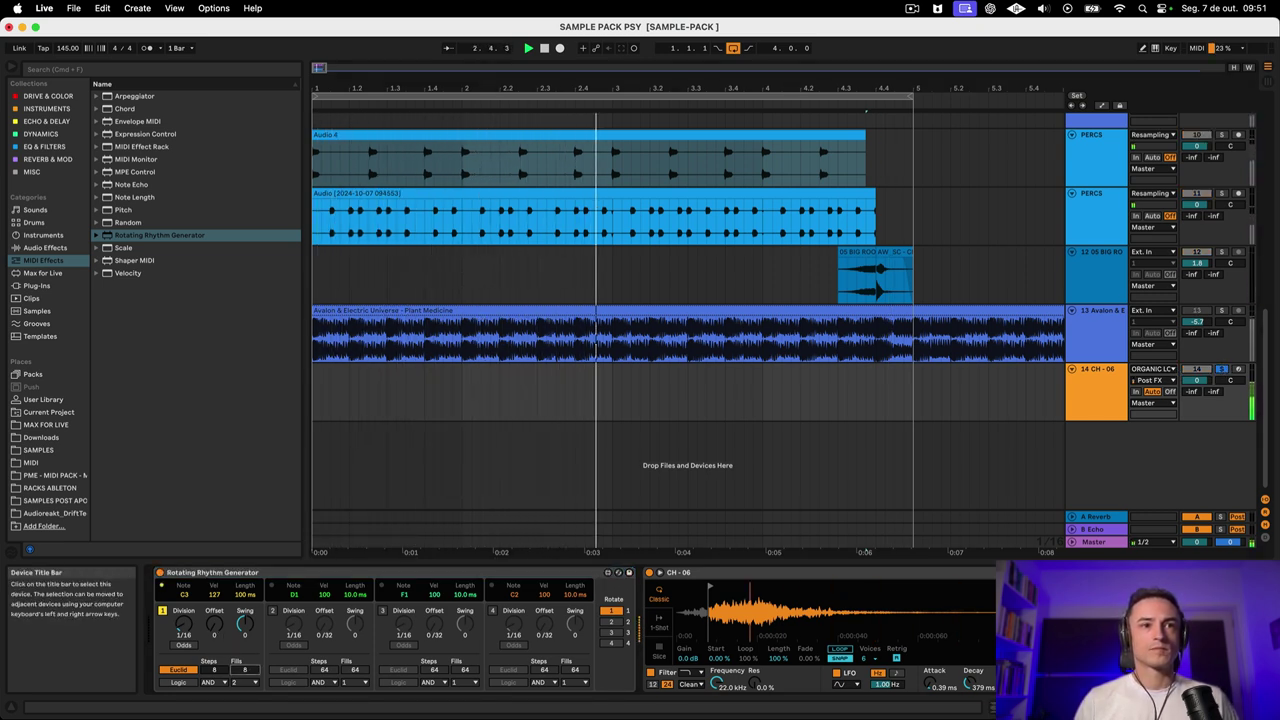
left_click_drag(253, 670, 253, 675)
key("space")
key("space")
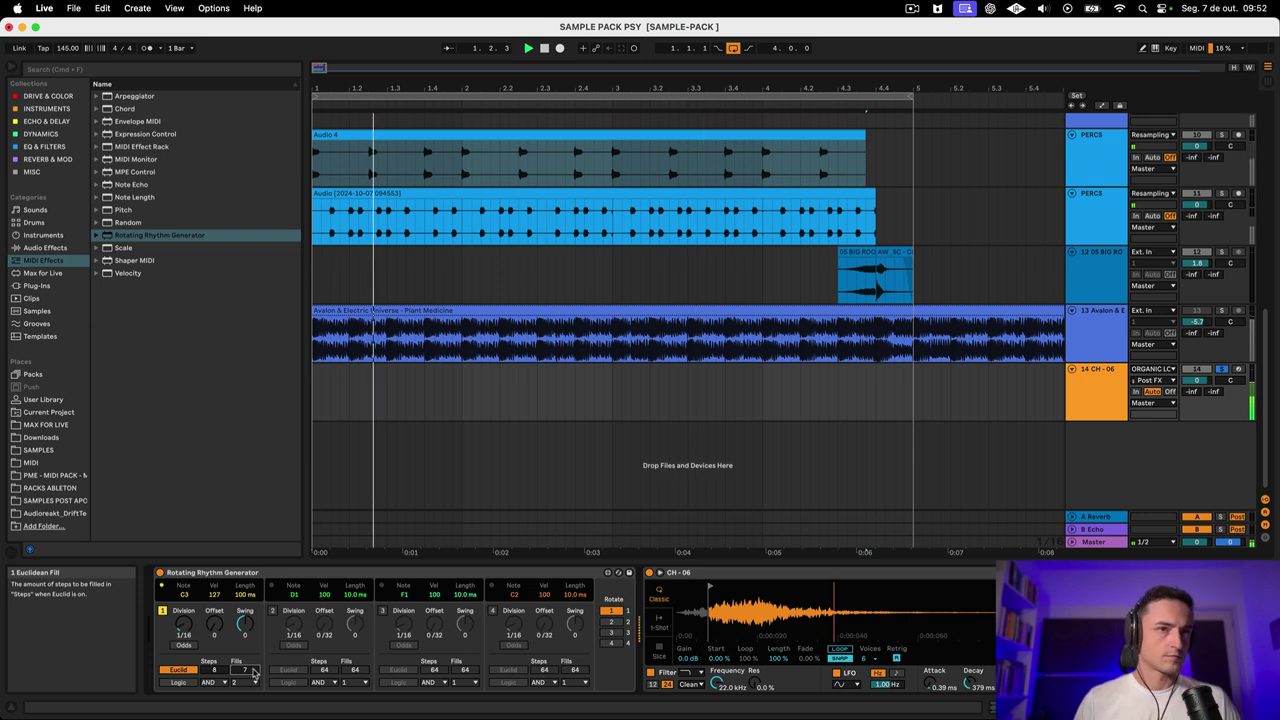
left_click(1220, 369)
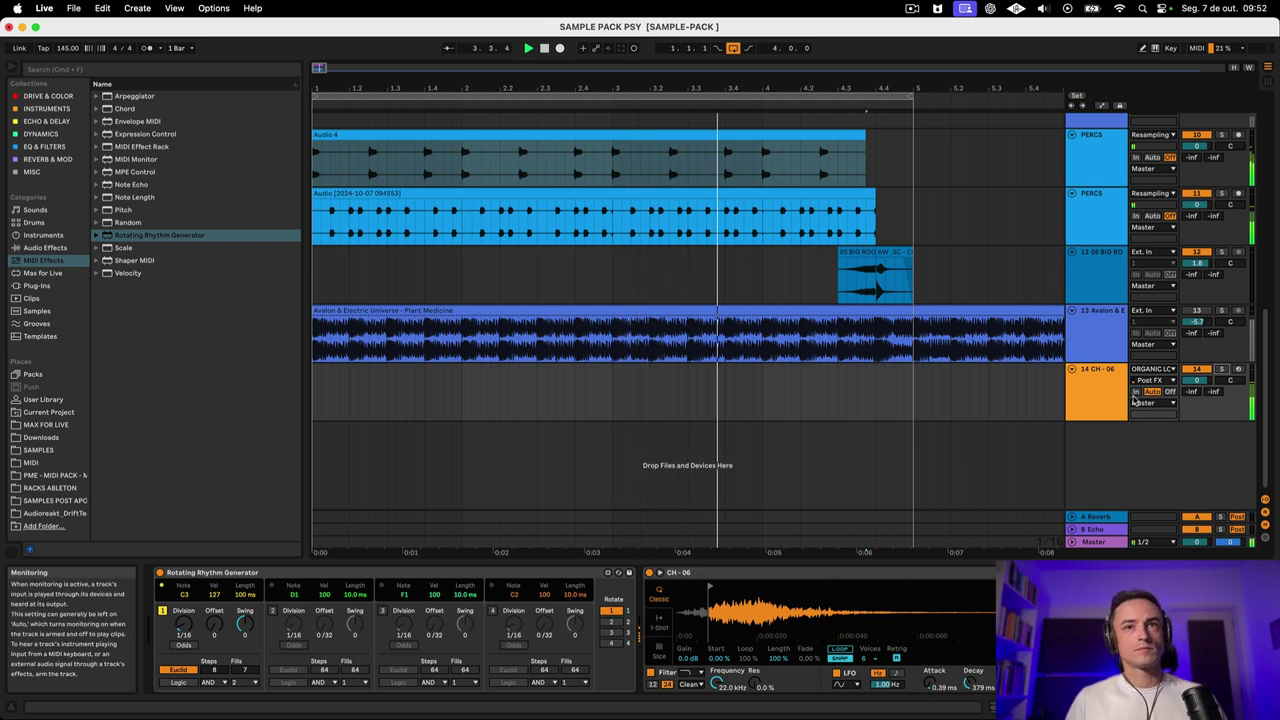
- Replay the loop from the start to hear the closed-hat pattern together with the other tracks
key("space")
left_click_drag(240, 596, 240, 586)
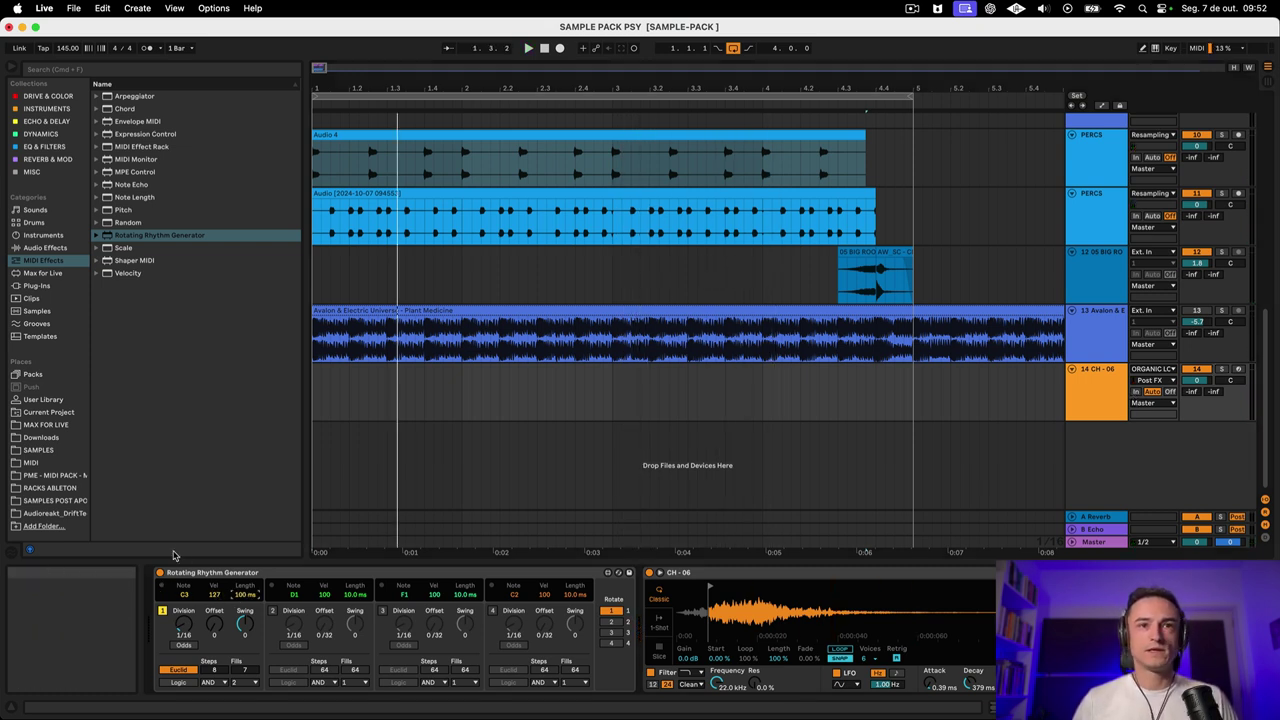
left_click(201, 573)
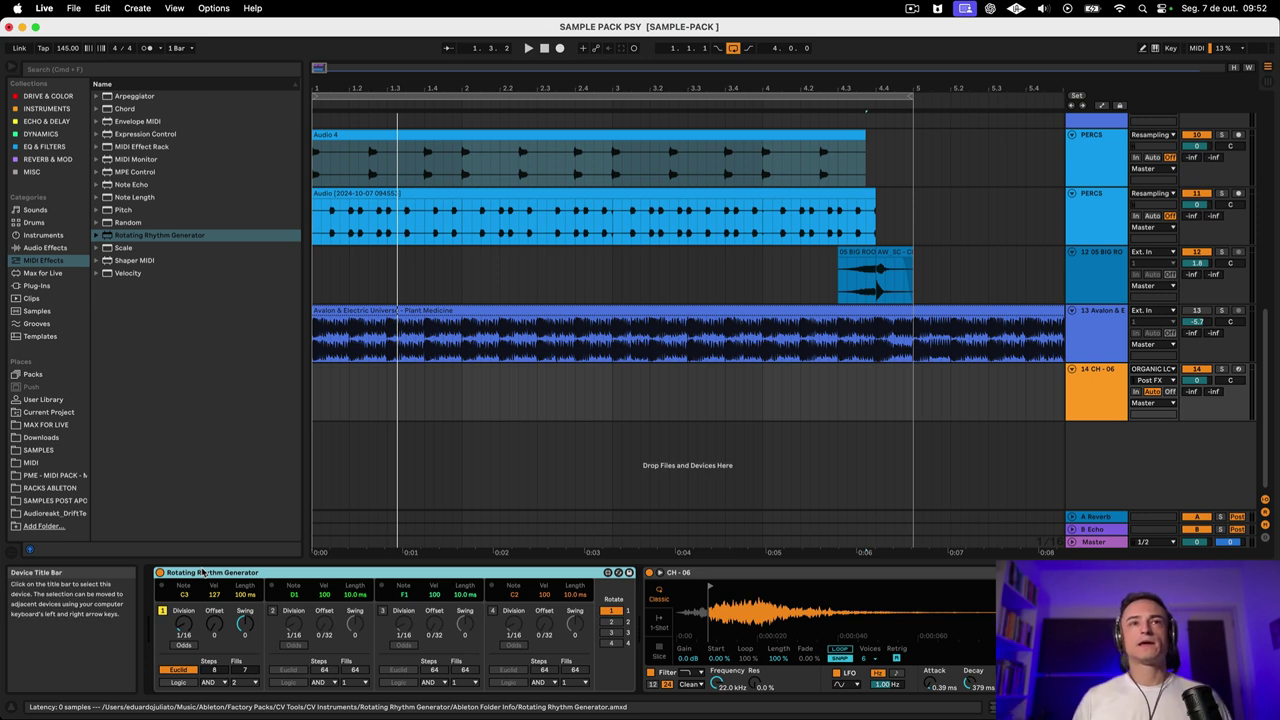
key("space")
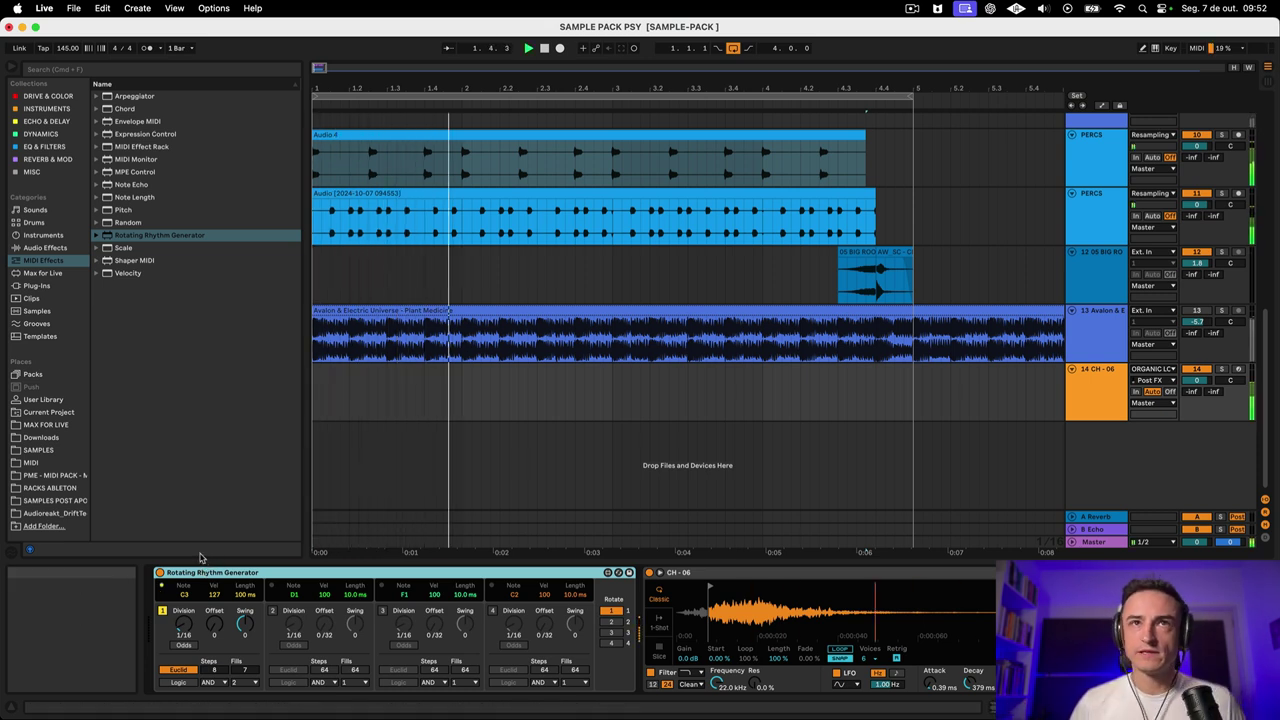
left_click(1068, 398)
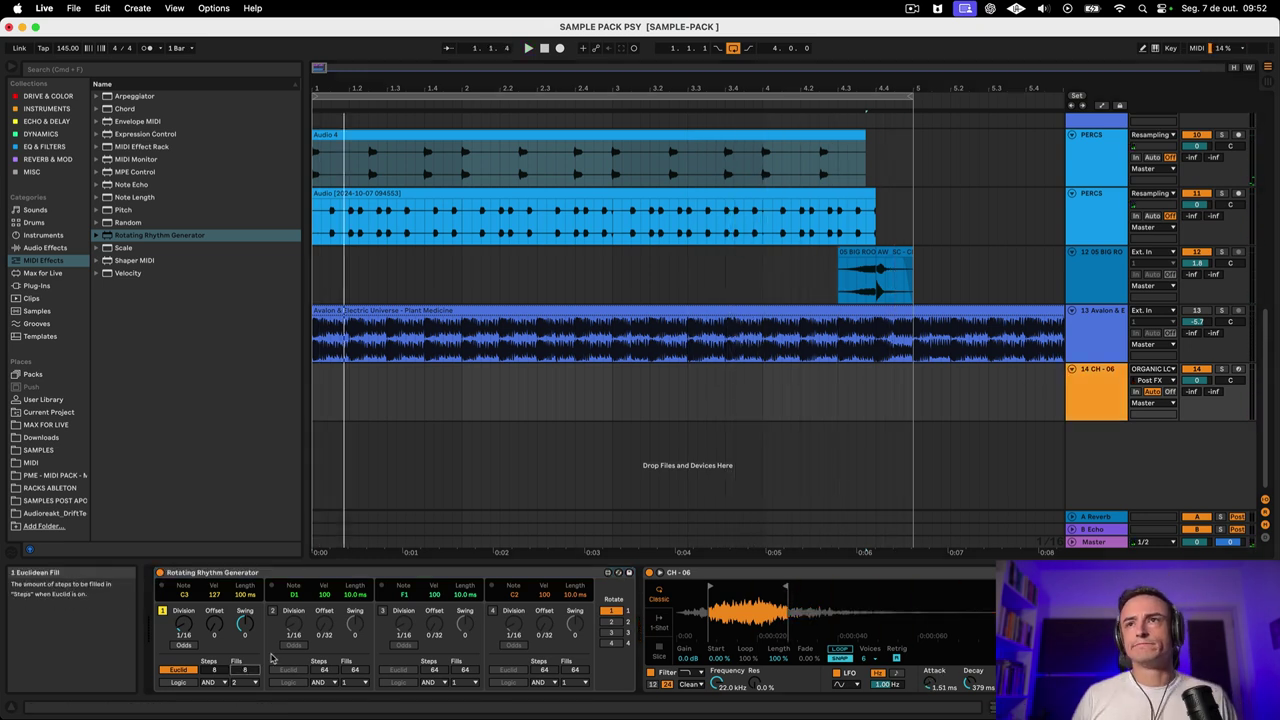
- Delete both PERCS audio tracks and the CH - 06 track from the arrangement
left_click(1098, 205)
scroll(1095, 220, "up", 3)
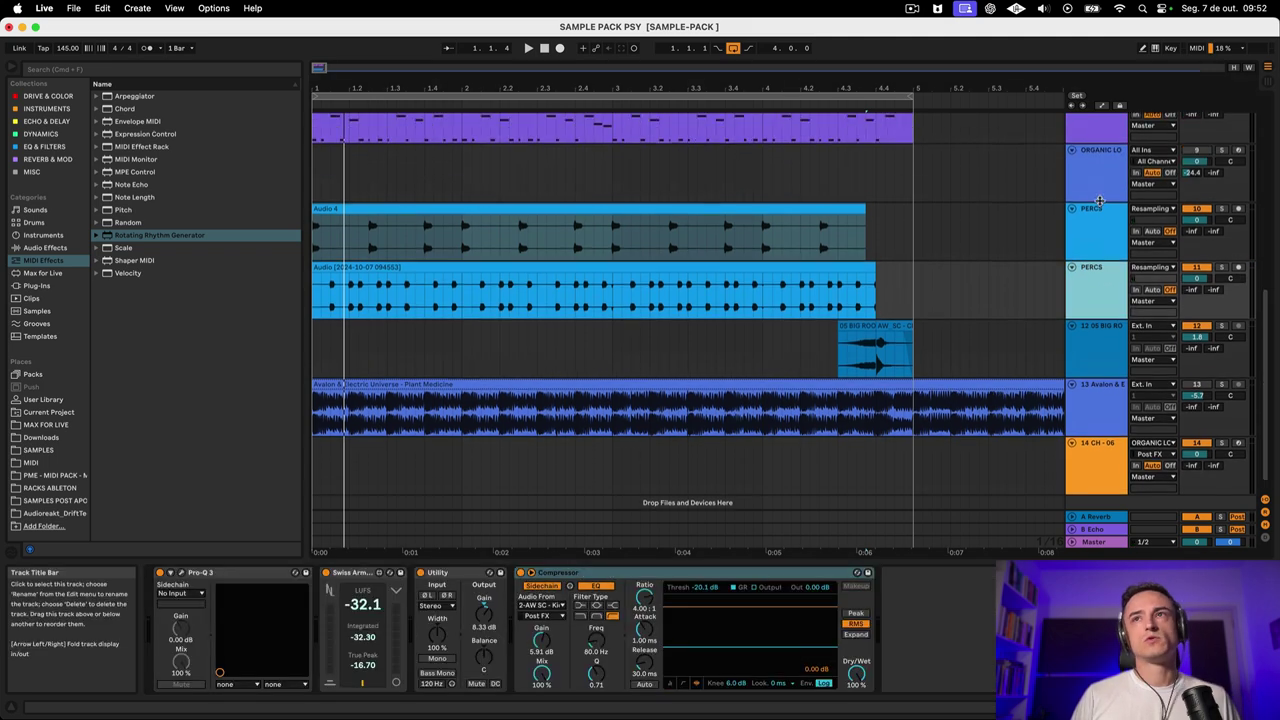
left_click(1091, 255)
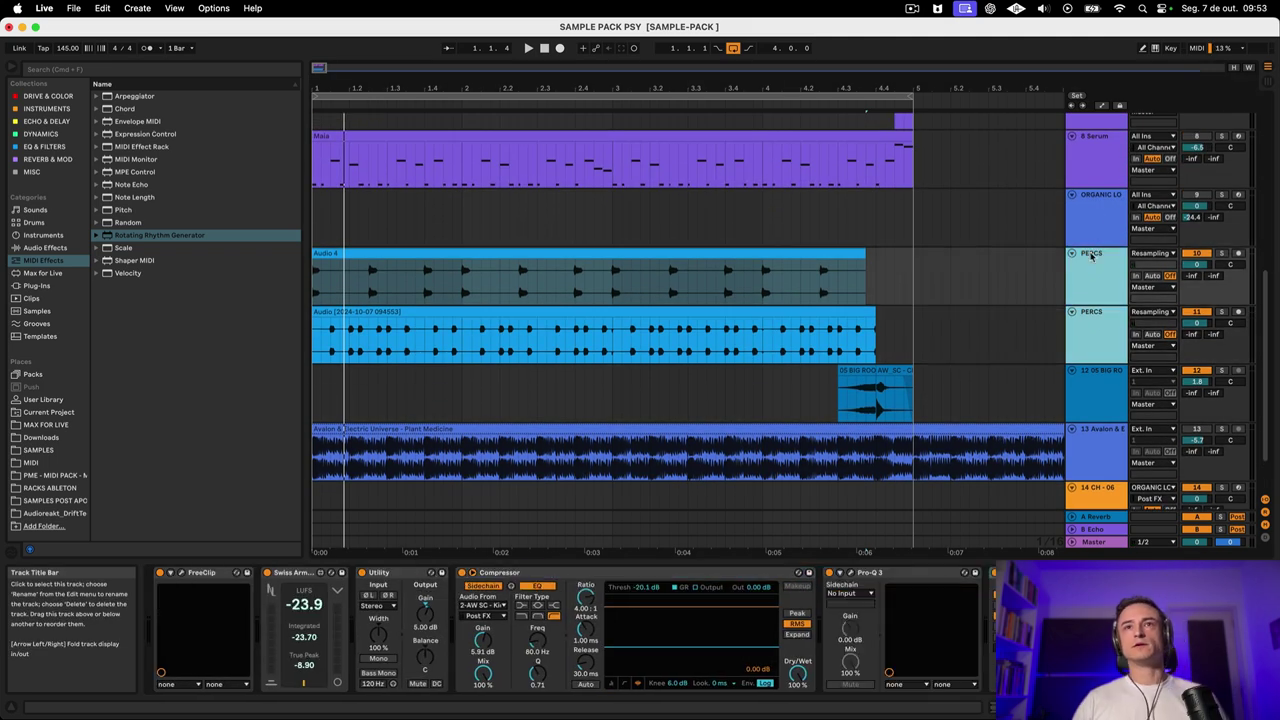
key("Delete")
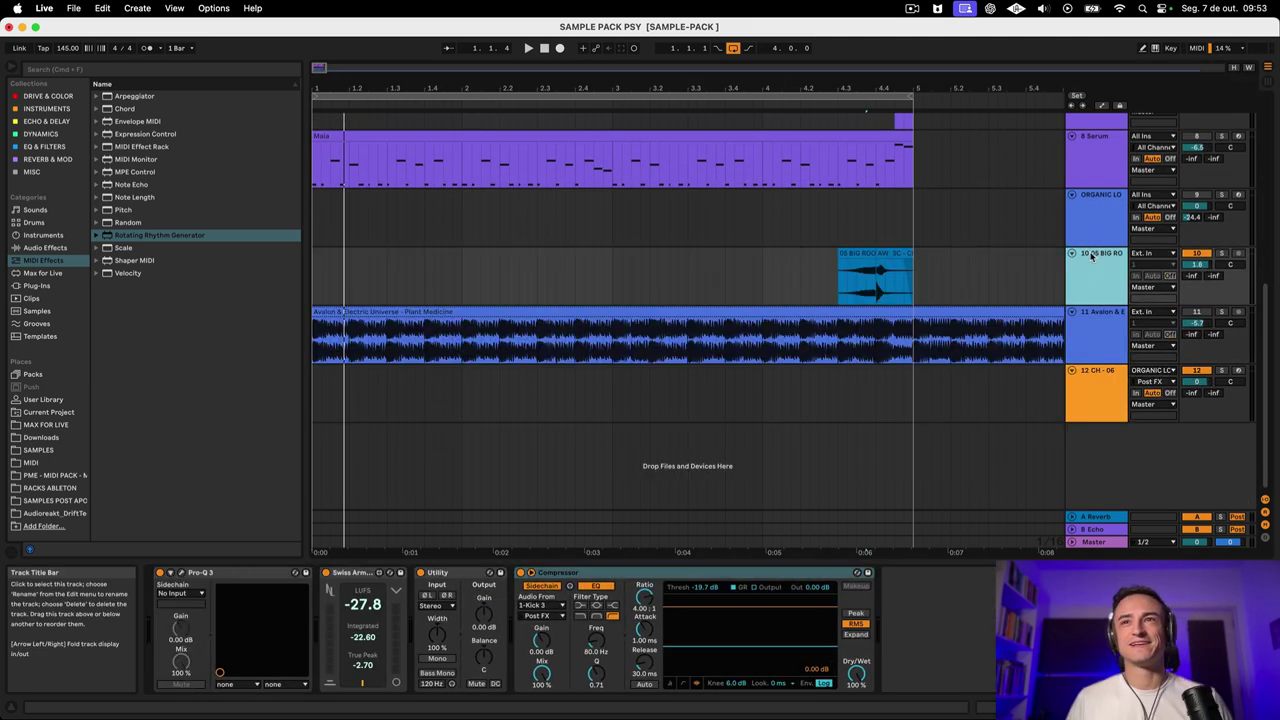
left_click(1110, 398)
key("Delete")
- Switch to Safari and look over the PME Experts VIP CLUB sign-up page
scroll(1112, 396, "up", 3)
scroll(1113, 395, "up", 5)
scroll(1130, 390, "down", 3)
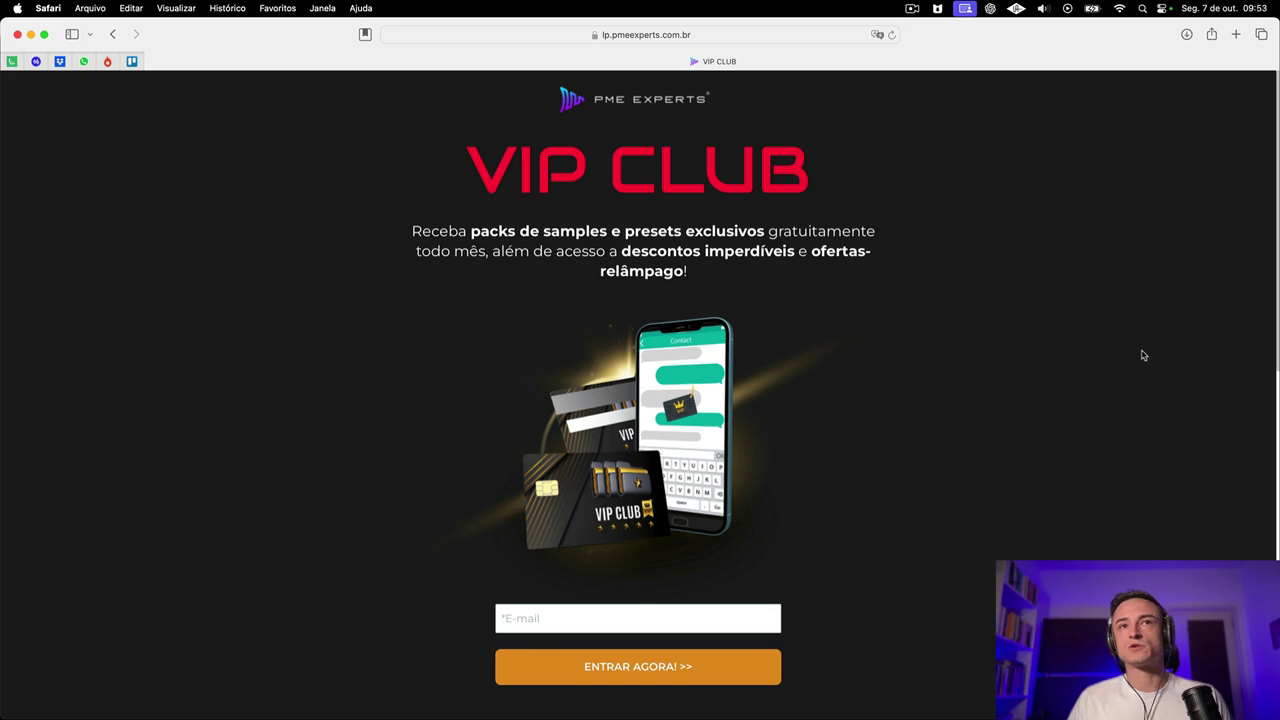
scroll(1141, 355, "down", 10)
scroll(1140, 354, "up", 10)
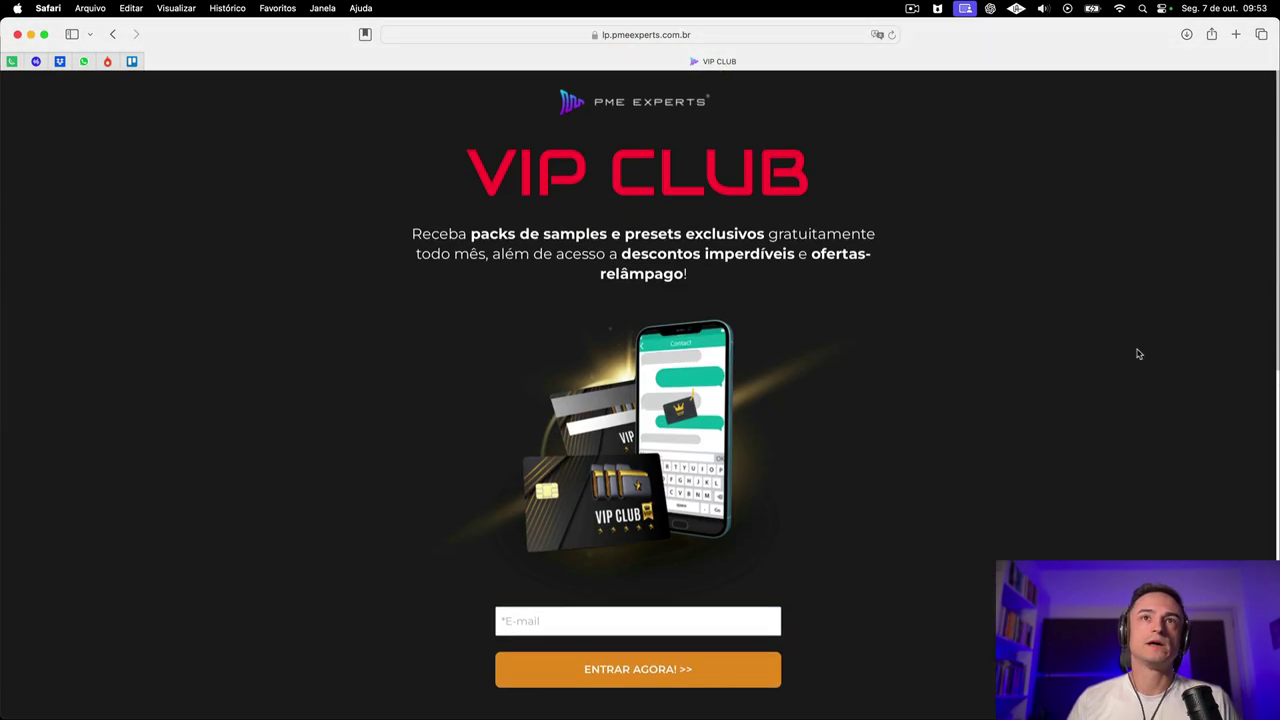
scroll(1138, 354, "down", 1)
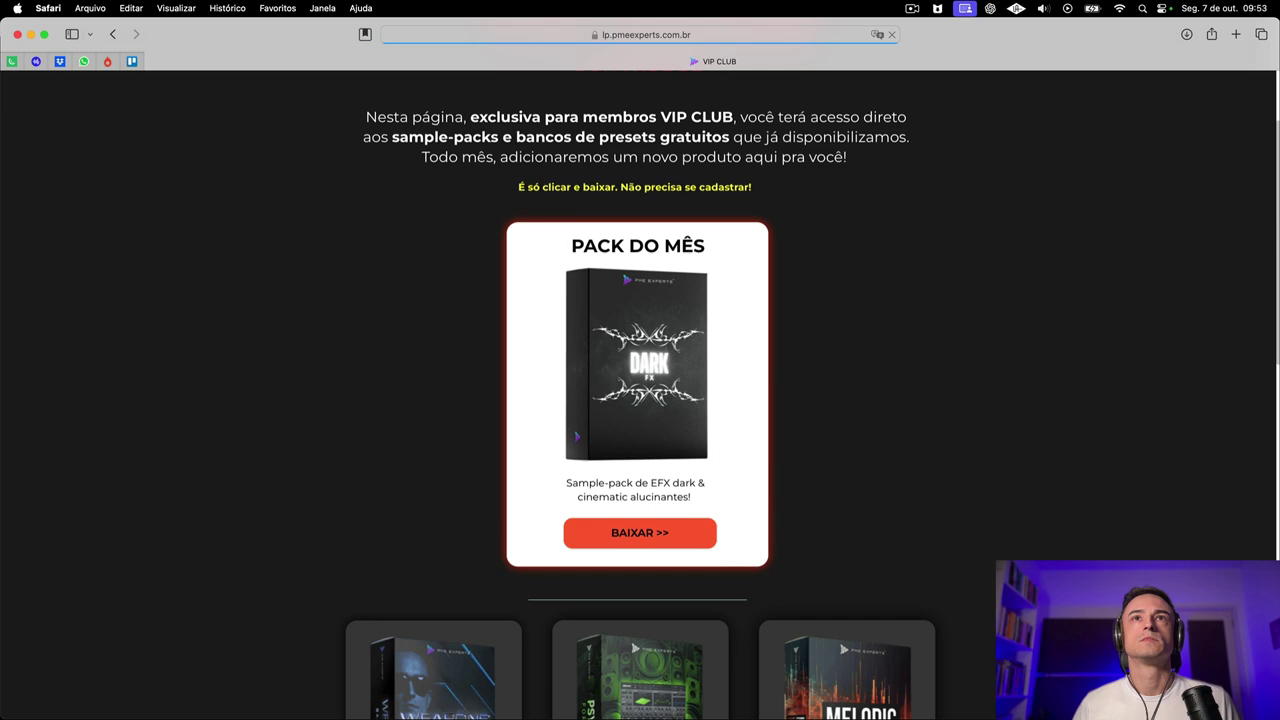
- Look through the VIP CLUB downloads page, from the pack of the month to the other sample, preset and MIDI packs
scroll(640, 395, "up", 3)
scroll(640, 400, "down", 15)
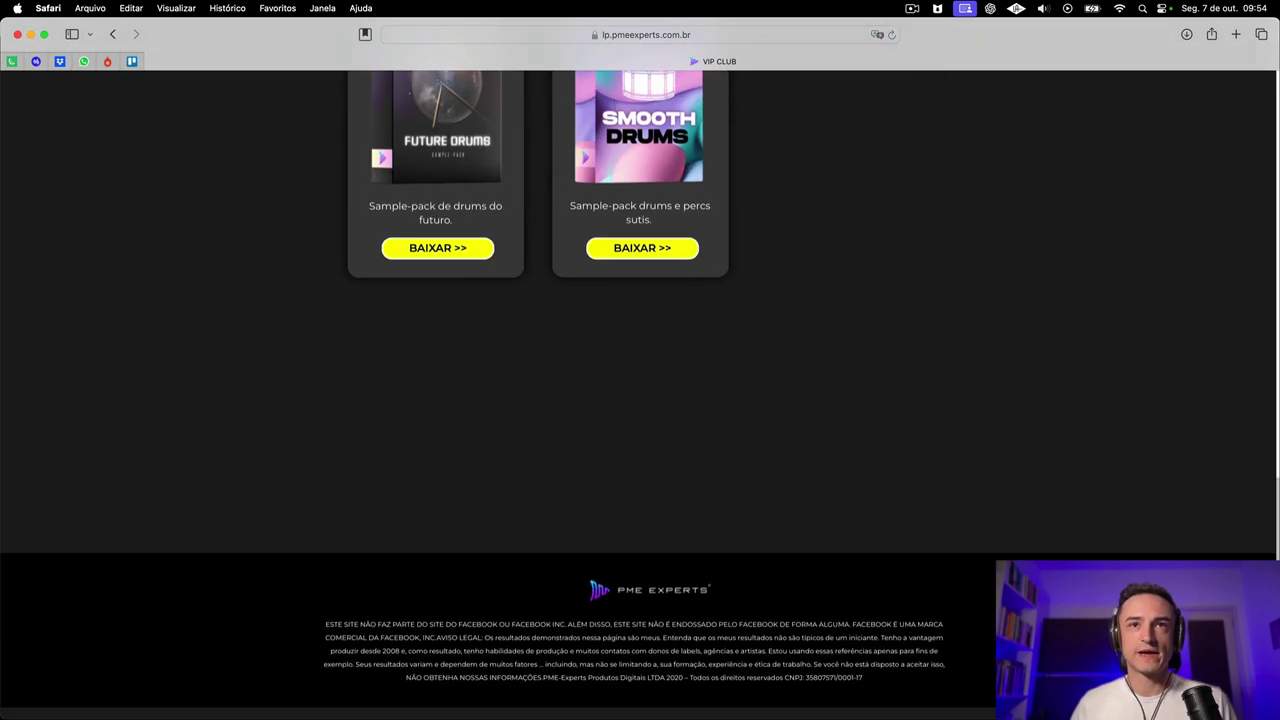
scroll(888, 601, "up", 10)
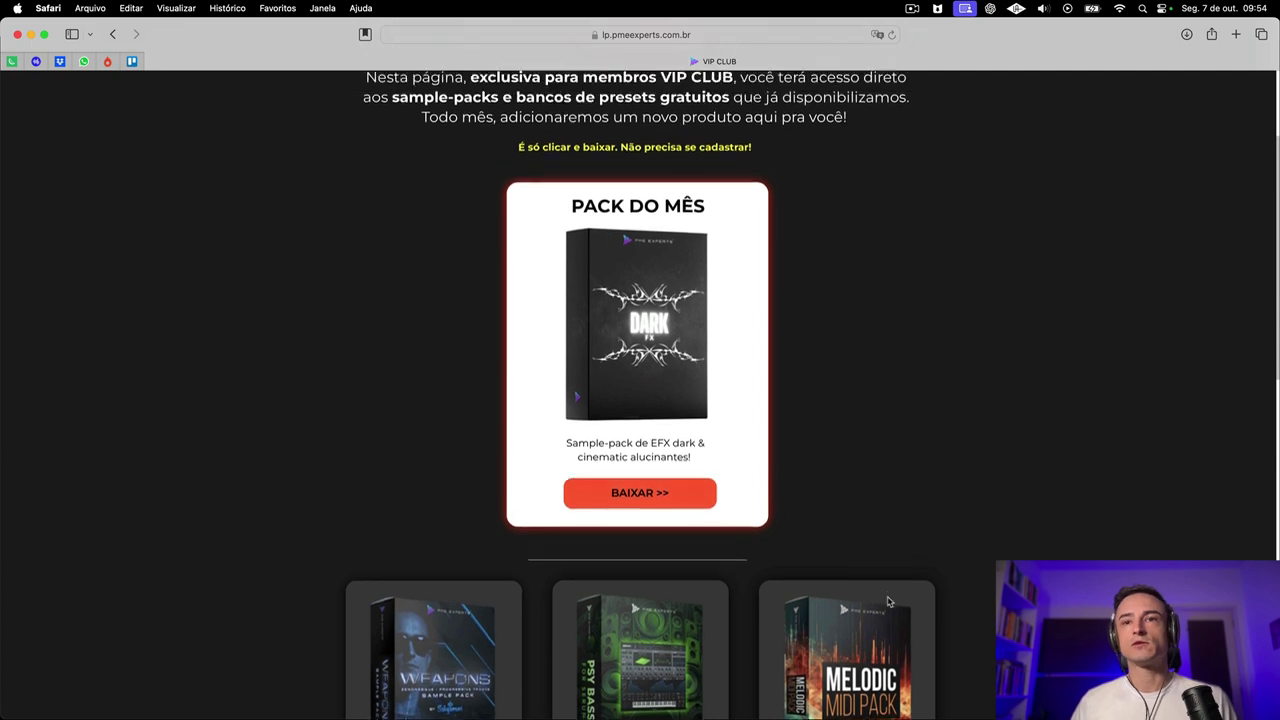
scroll(888, 601, "down", 5)
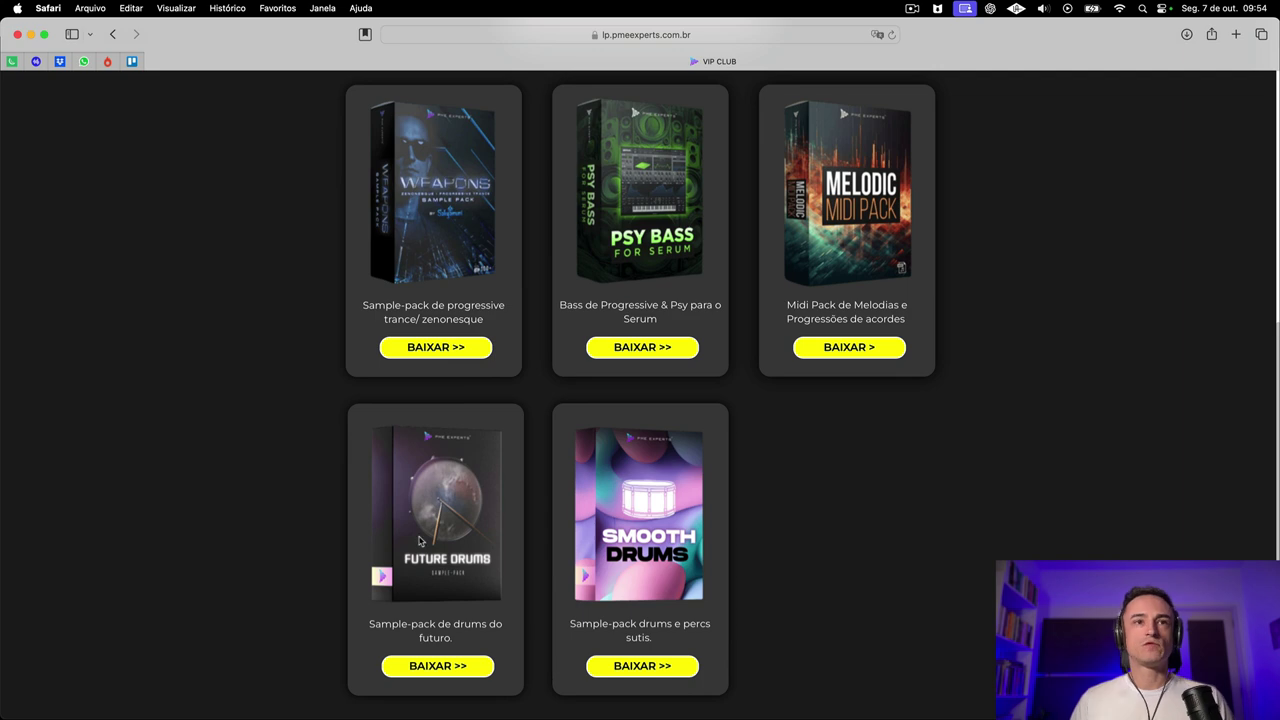
scroll(560, 578, "up", 6)
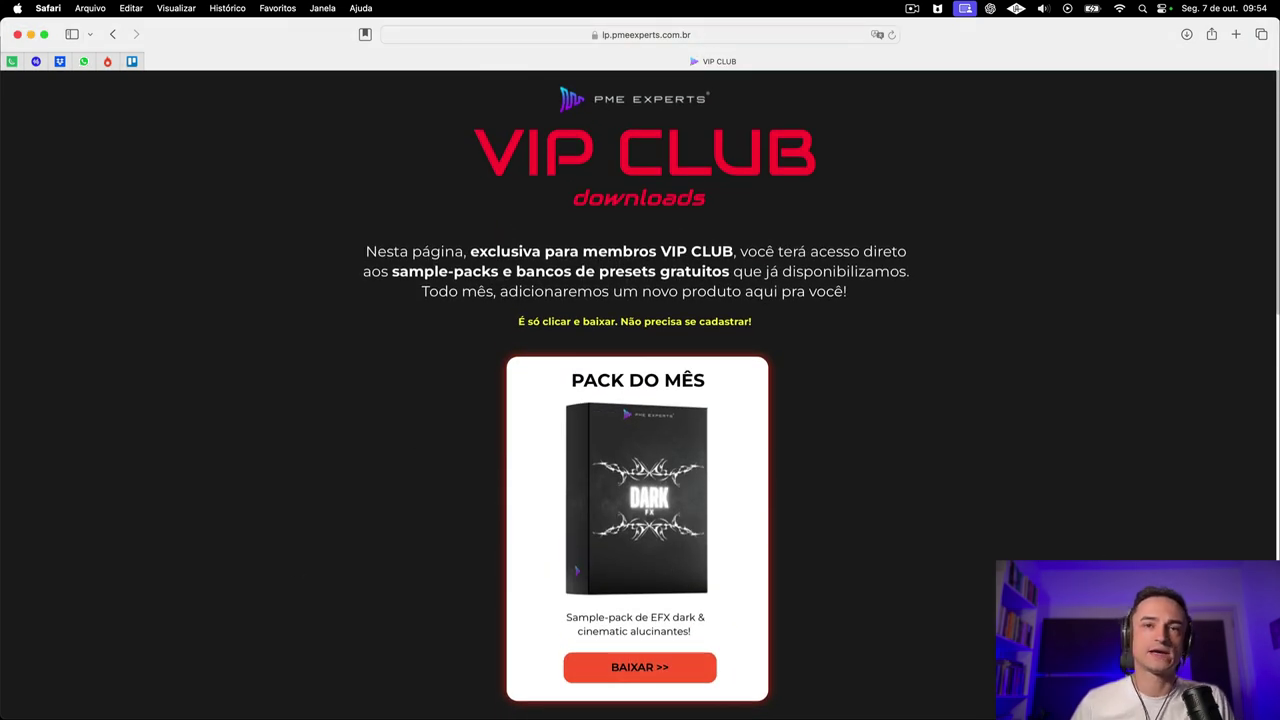
scroll(640, 400, "down", 2)
scroll(640, 400, "up", 2)
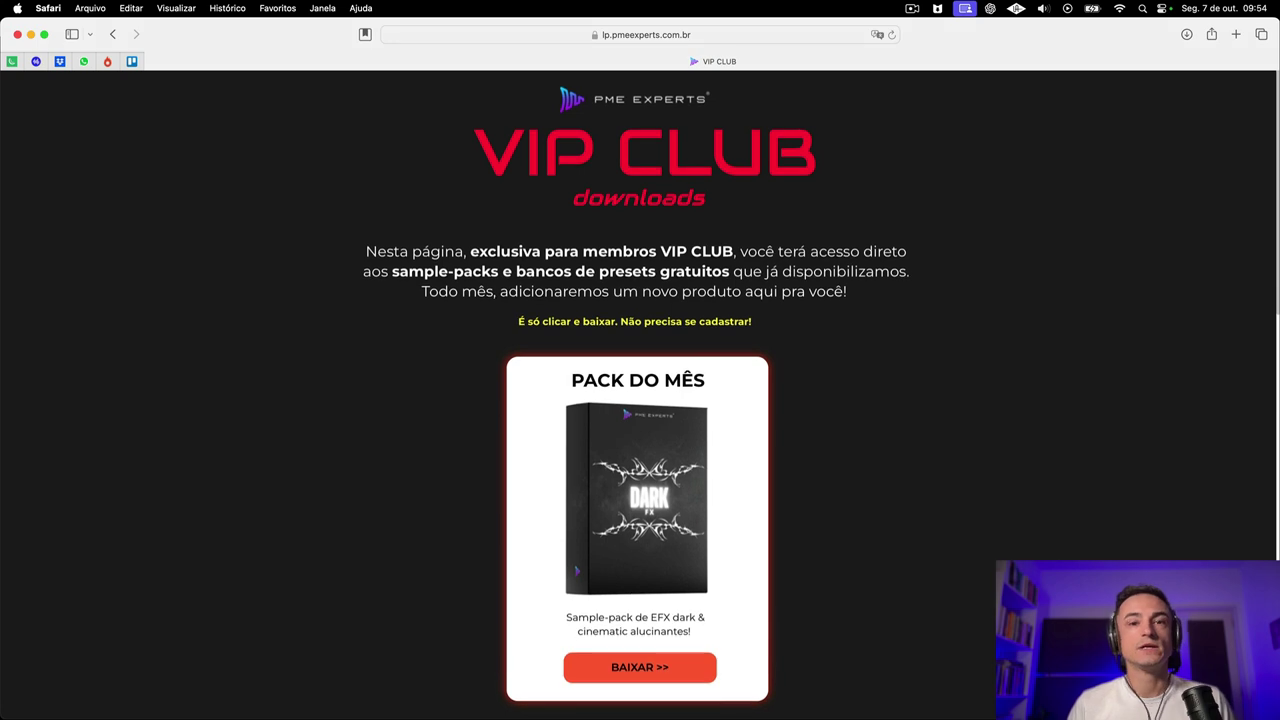
scroll(1120, 543, "down", 10)
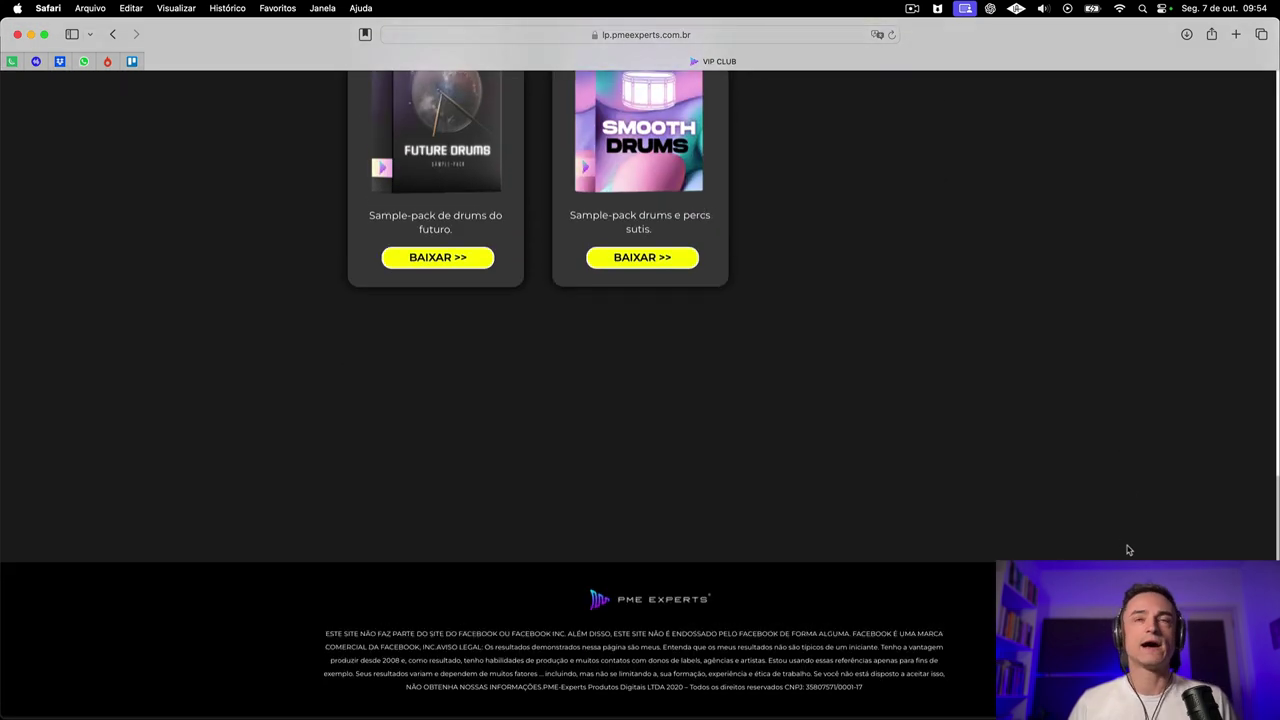
scroll(1120, 543, "up", 7)
scroll(920, 597, "up", 5)
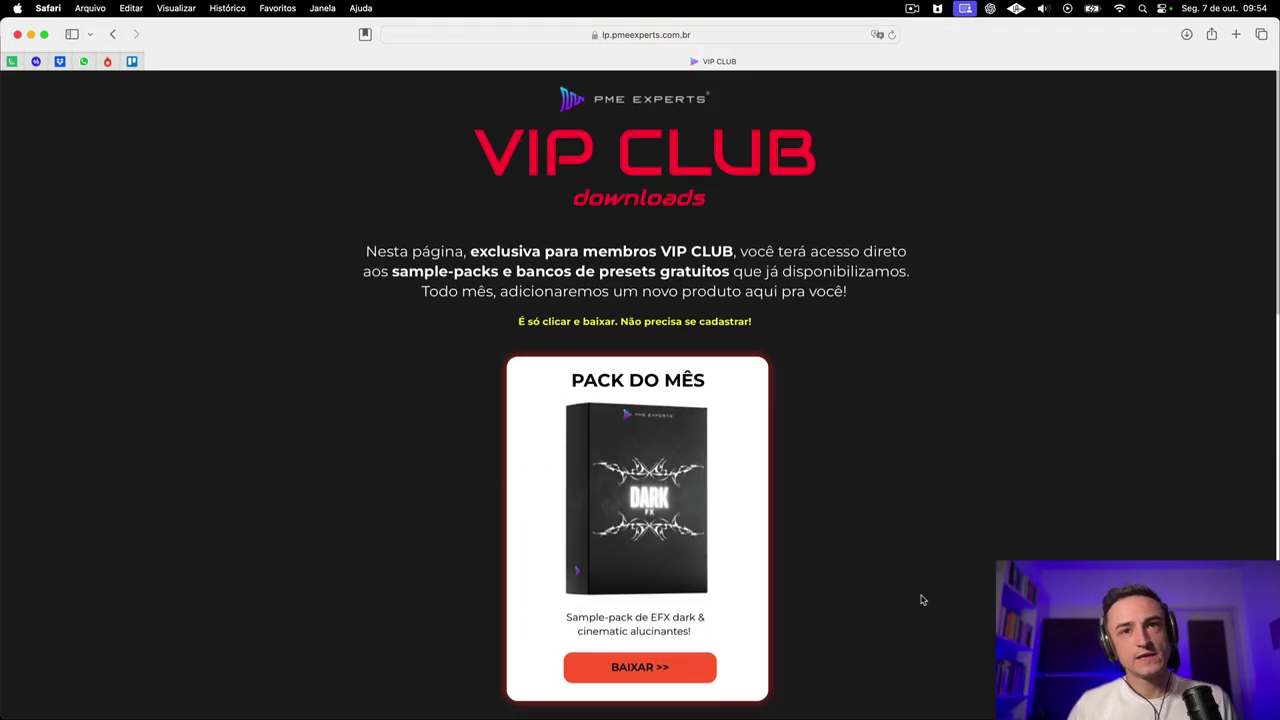